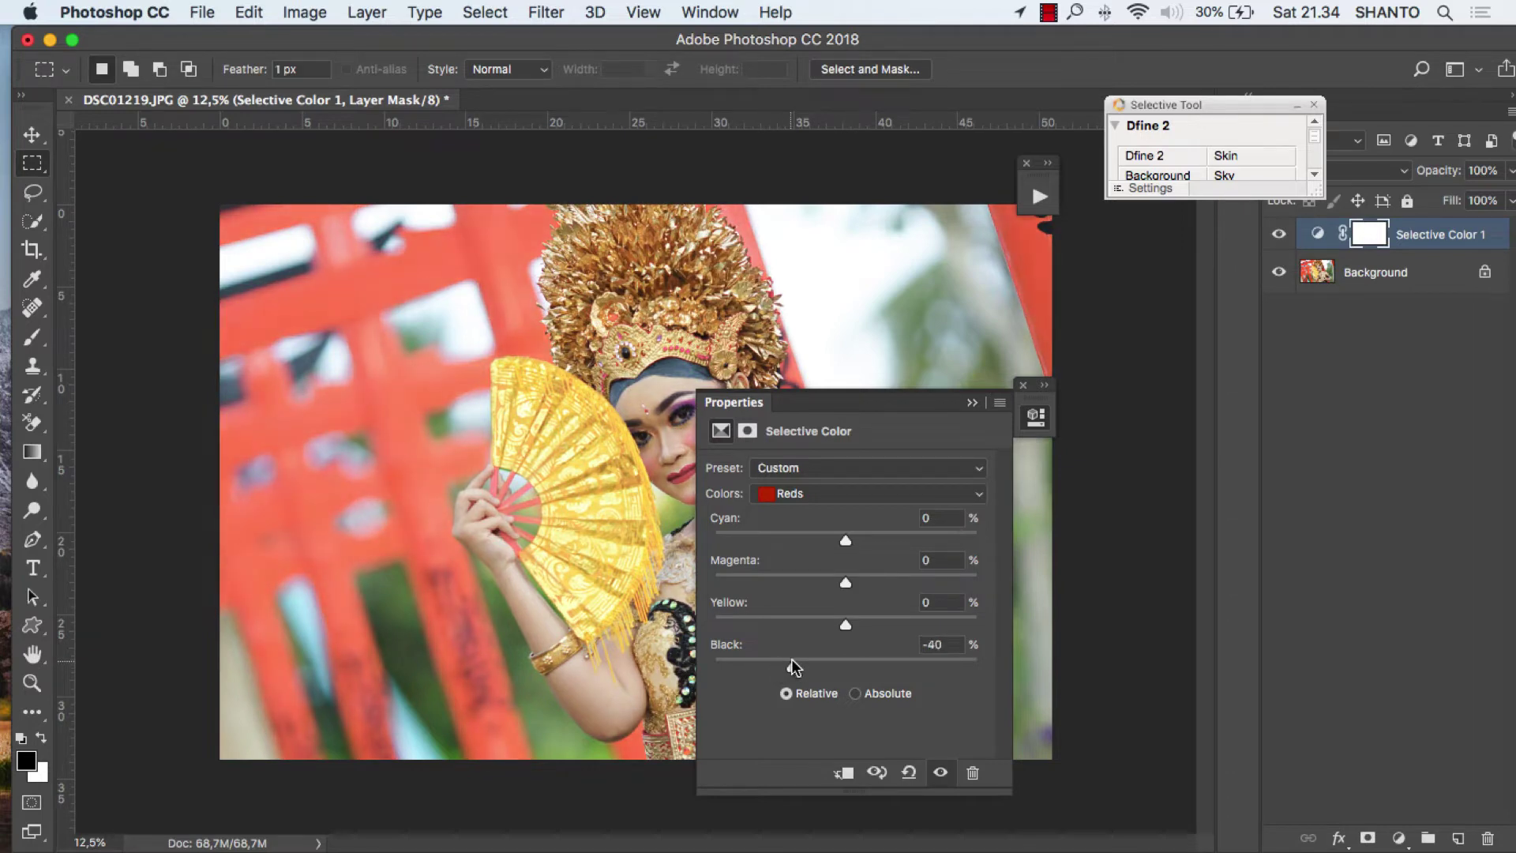
- Set Black to -30% for the Yellows in the Selective Color adjustment and invert its layer mask to black
left_click(837, 494)
left_click(835, 510)
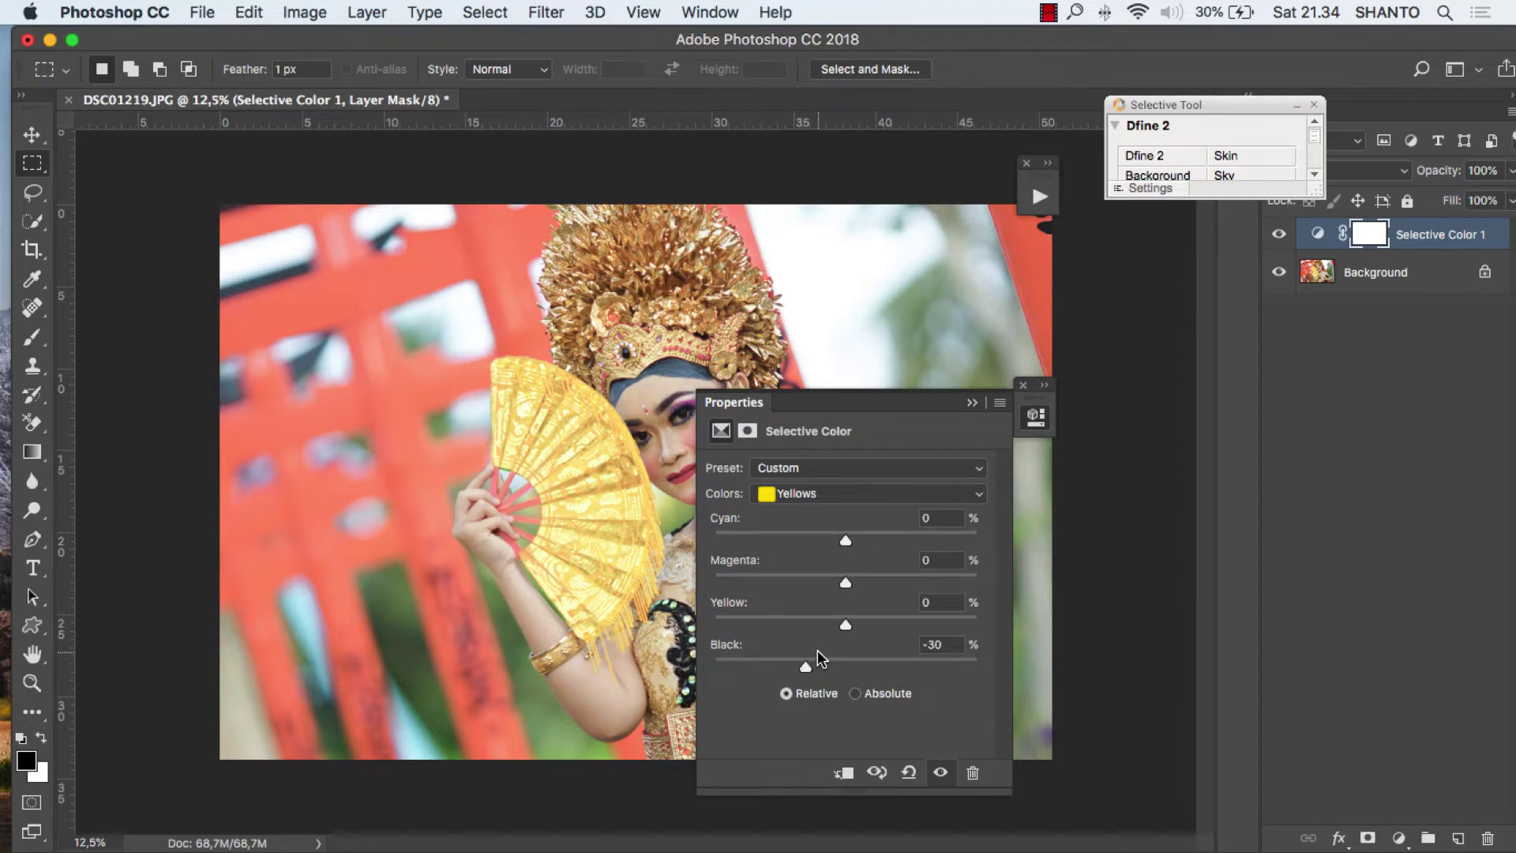
key("super+i")
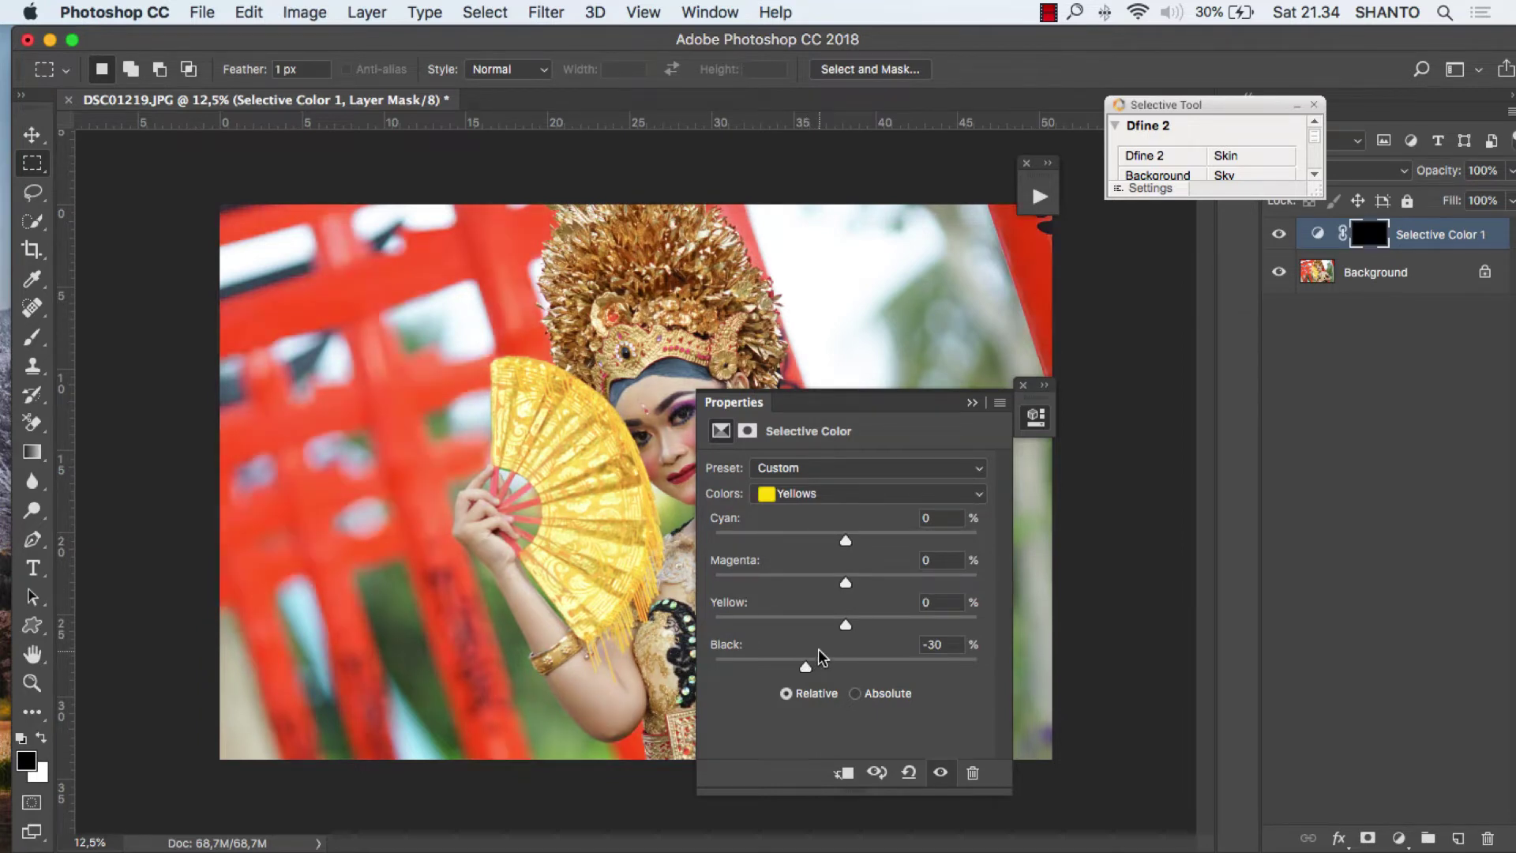
left_click(972, 403)
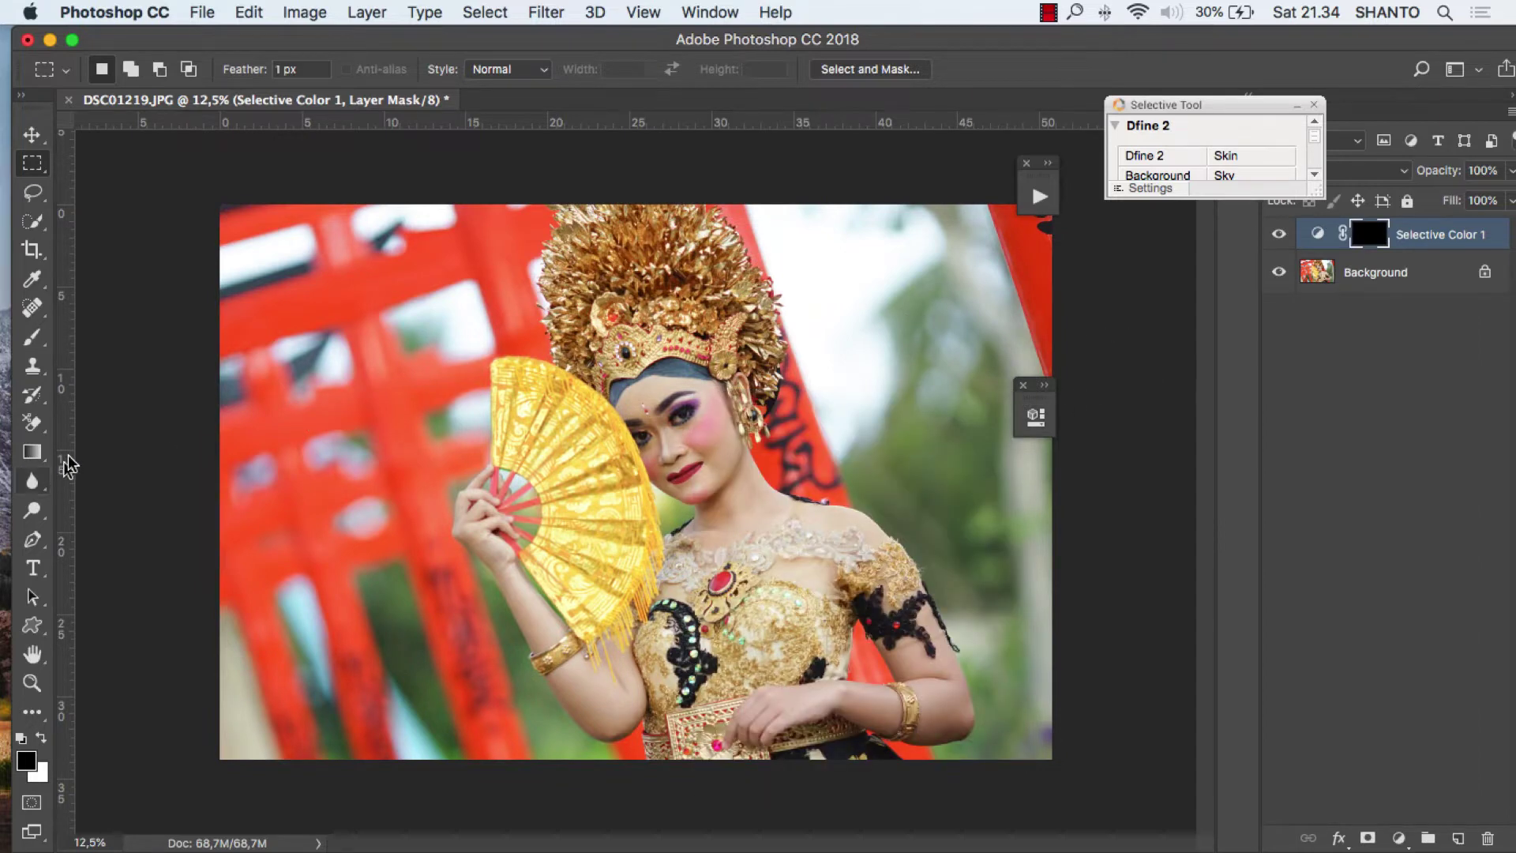
- Paint white on the Selective Color mask over the woman's face, neck and arms with a 500-pixel soft brush
left_click(42, 336)
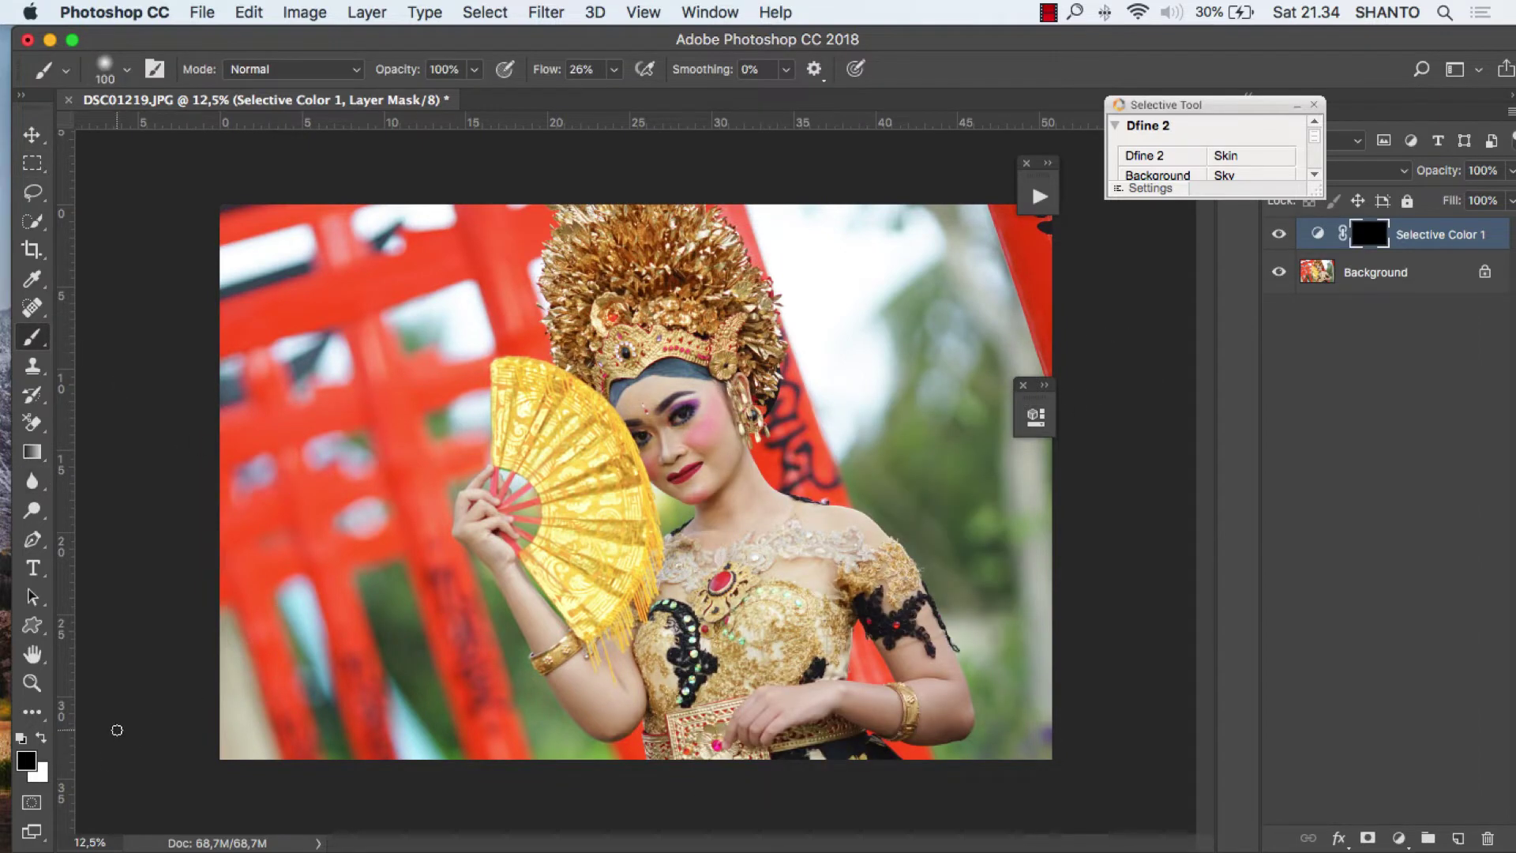
key("x")
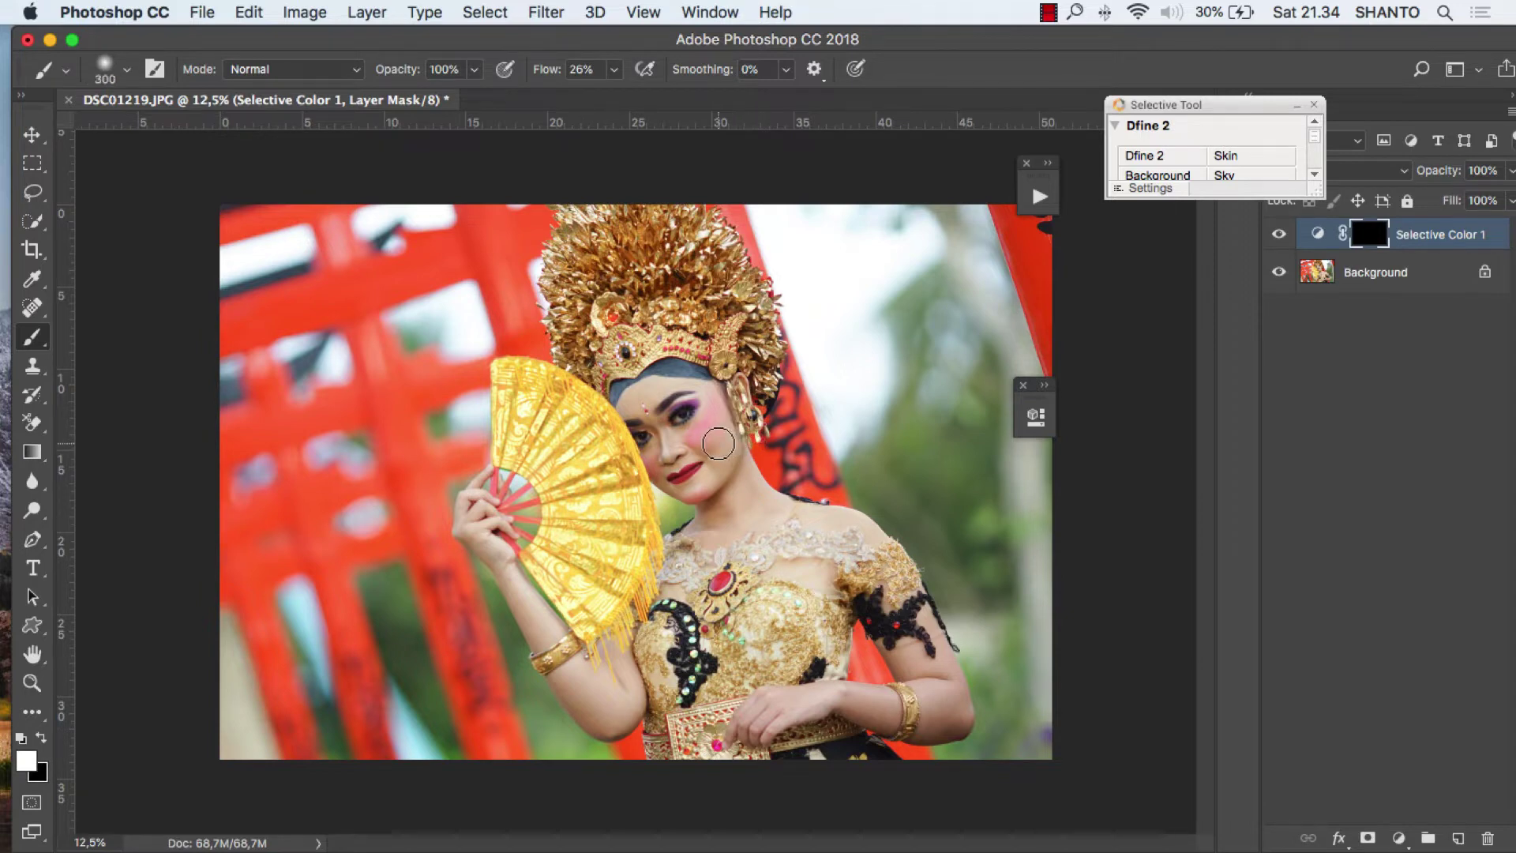
key("bracketright")
key("bracketright")
key("bracketright")
key("bracketright")
key("bracketright")
key("bracketright")
mouse_move(717, 442)
left_mouse_down()
mouse_move(697, 408)
mouse_move(651, 412)
mouse_move(683, 473)
mouse_move(715, 464)
mouse_move(772, 519)
left_mouse_up()
mouse_move(528, 560)
left_mouse_down()
mouse_move(489, 544)
mouse_move(610, 723)
mouse_move(763, 723)
mouse_move(821, 746)
mouse_move(893, 711)
mouse_move(952, 718)
mouse_move(932, 659)
left_mouse_up()
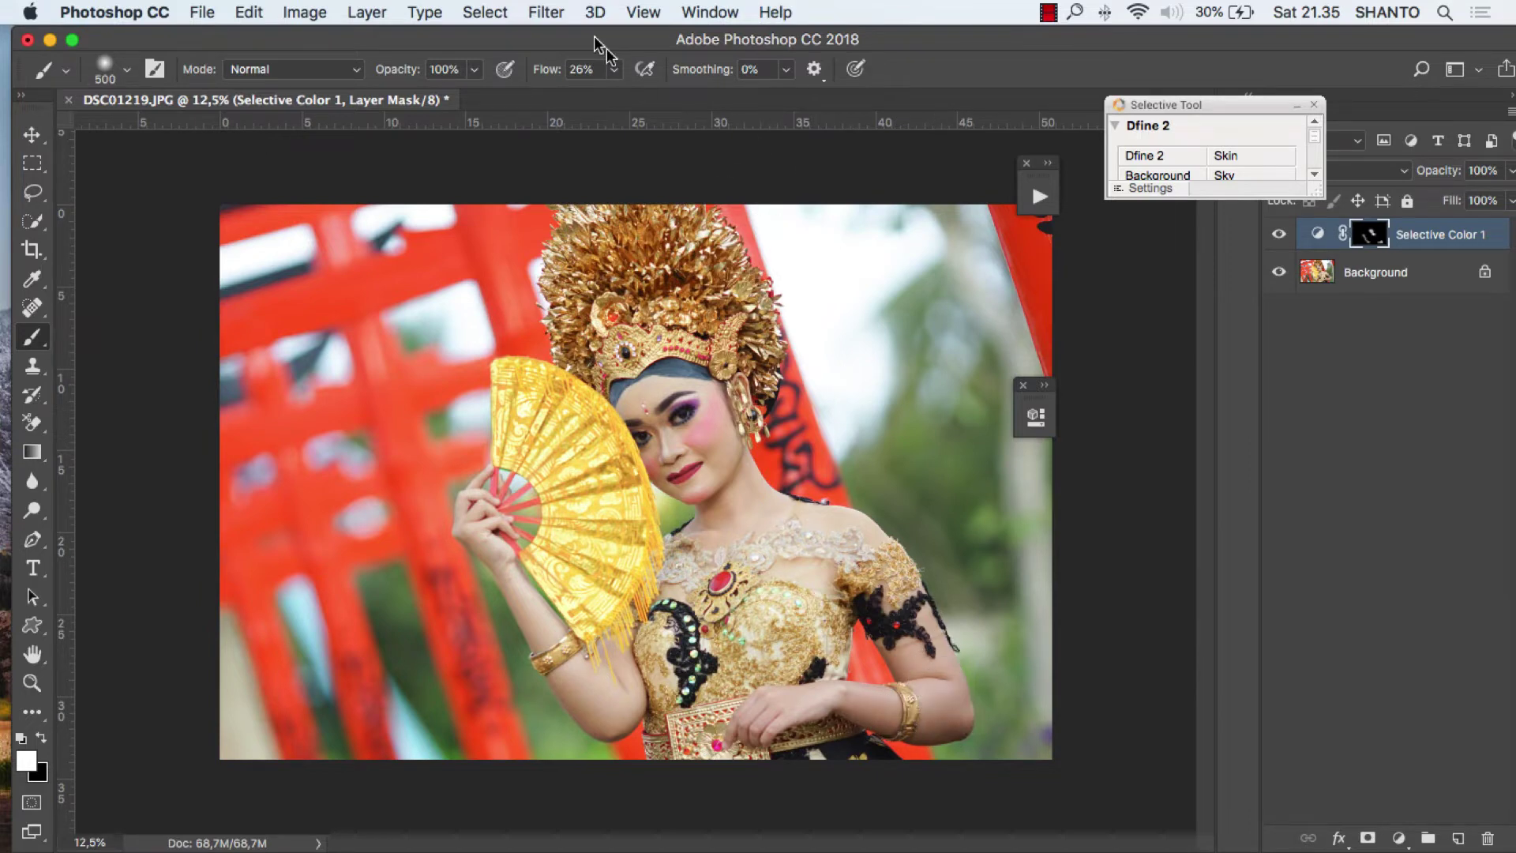
- Raise the brush flow to 71% and paint over the face again on the Selective Color mask
left_click(614, 71)
left_click_drag(662, 101, 670, 100)
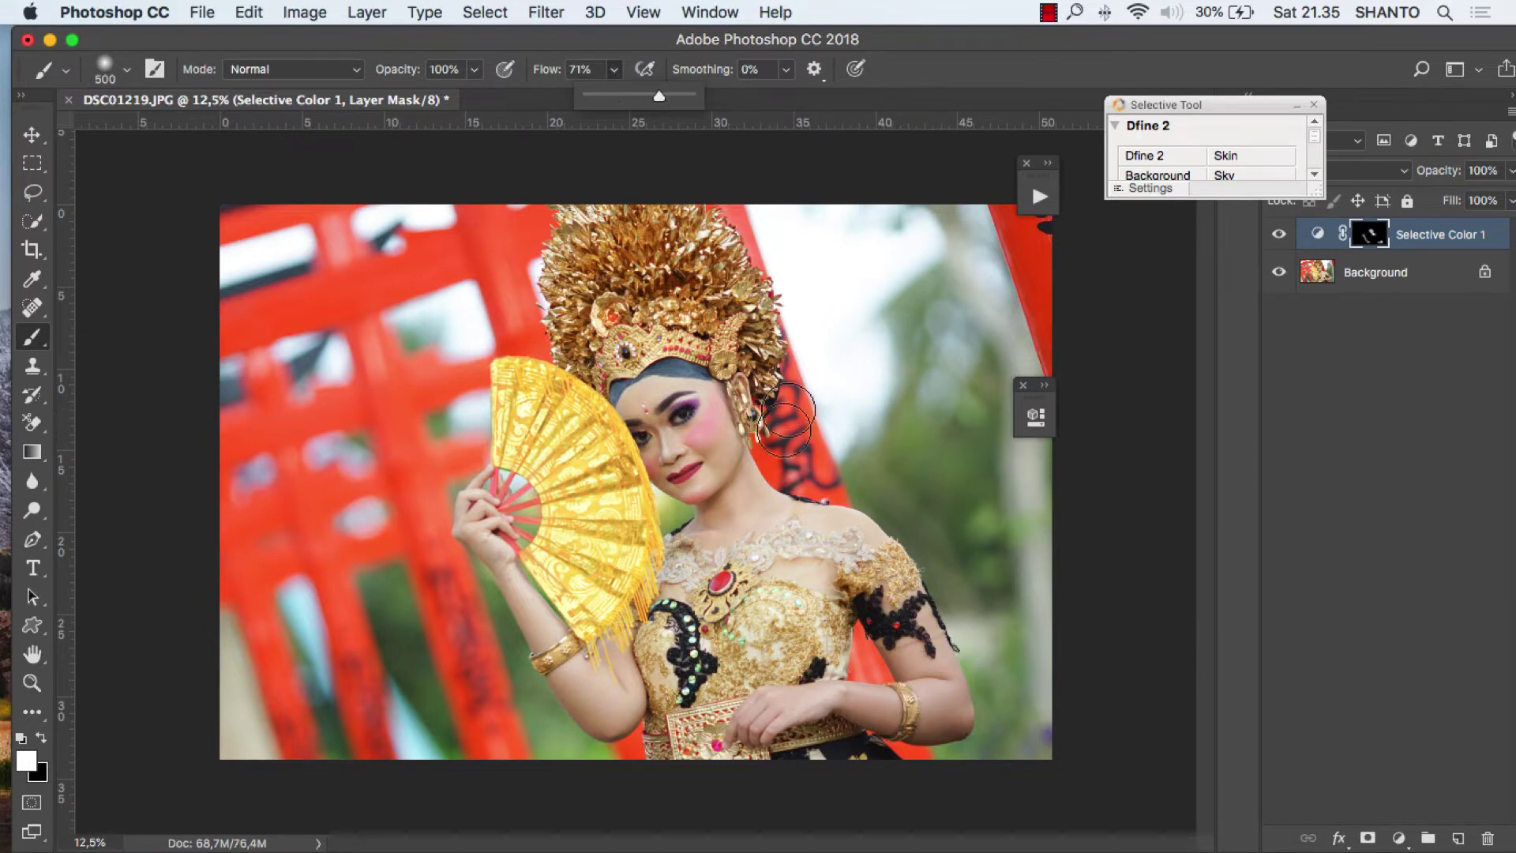
left_click(722, 495)
mouse_move(725, 455)
left_mouse_down()
mouse_move(663, 446)
mouse_move(651, 415)
left_mouse_up()
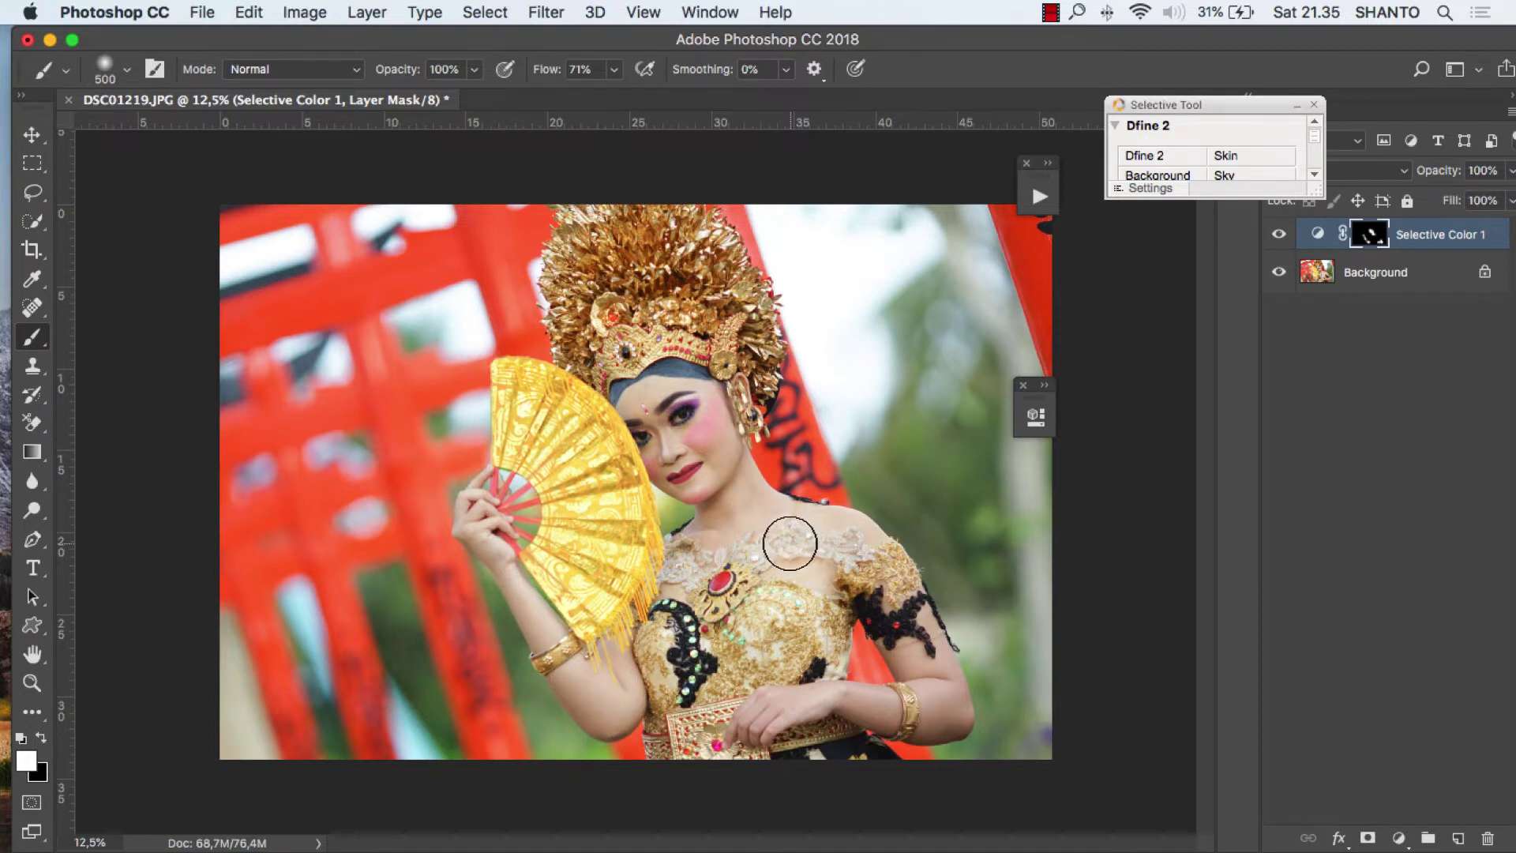
- Flatten the image and run the Frequency Separation action from the frekuensi set
left_click(1028, 399)
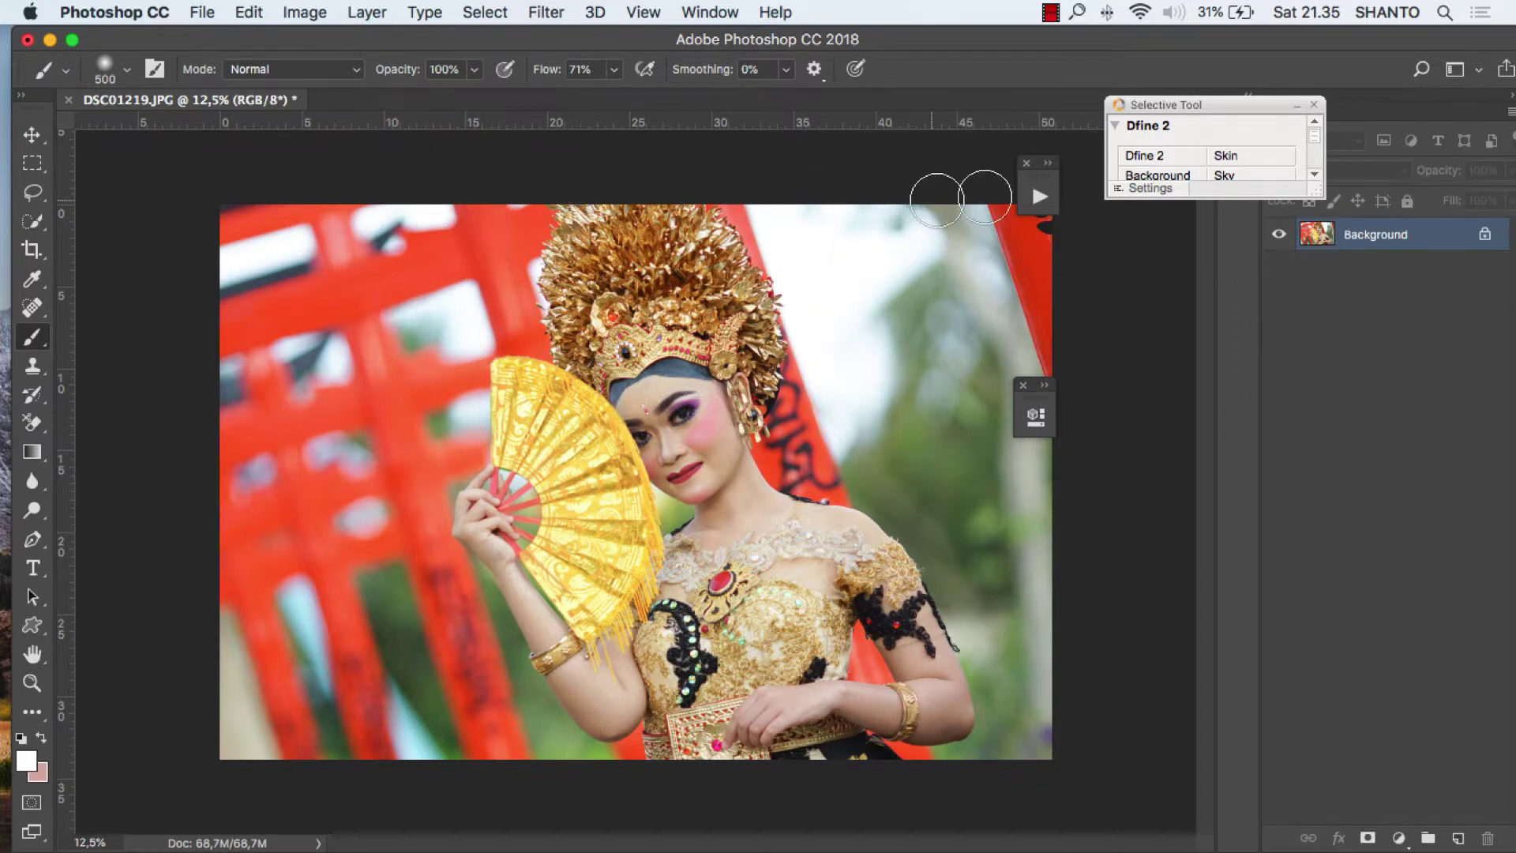
left_click(1039, 196)
scroll(892, 552, "down", 5)
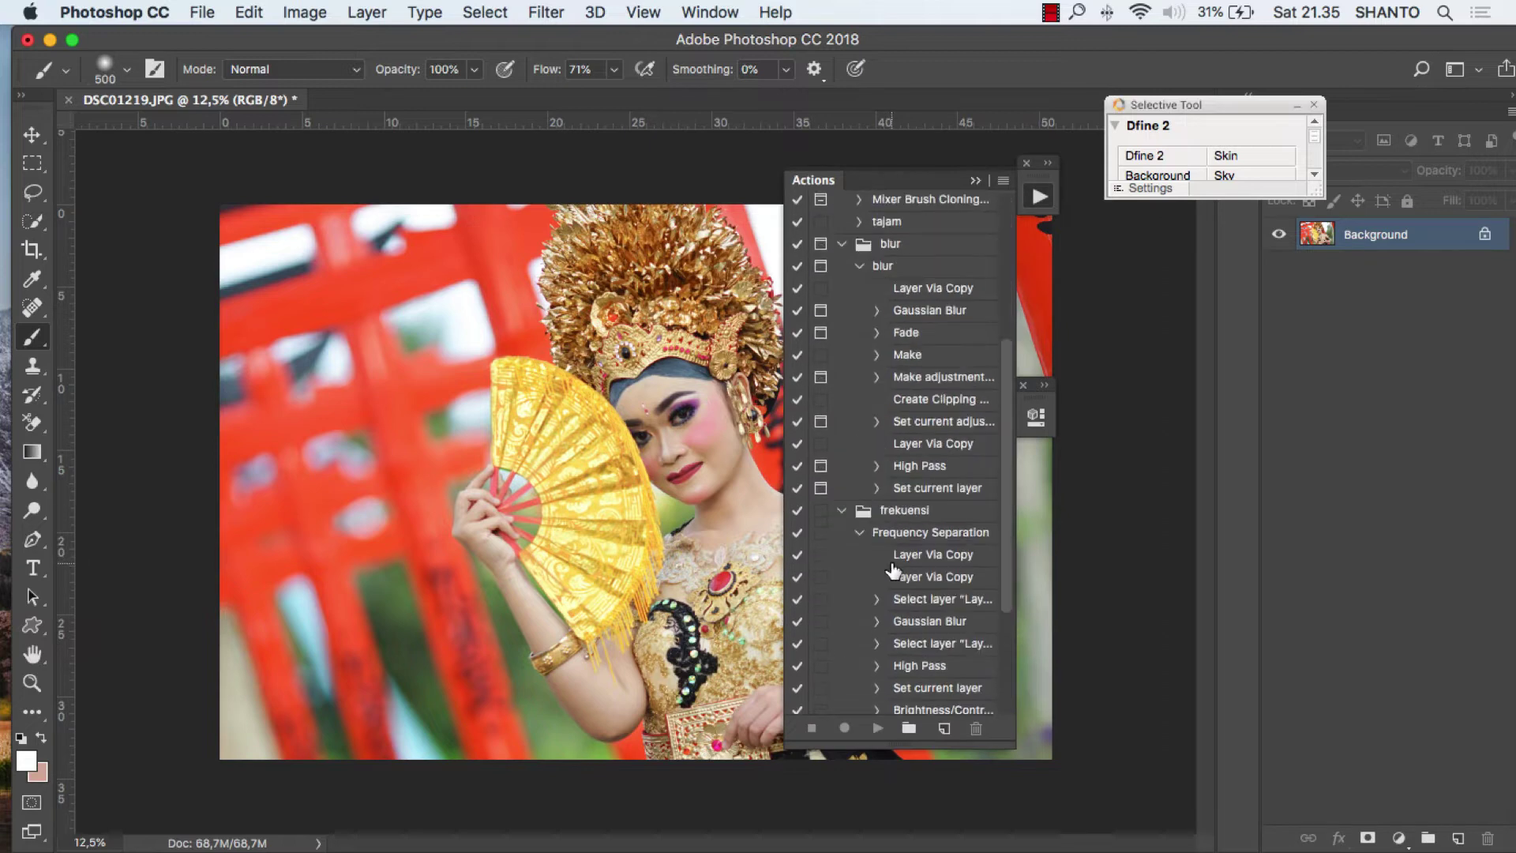
left_click(912, 540)
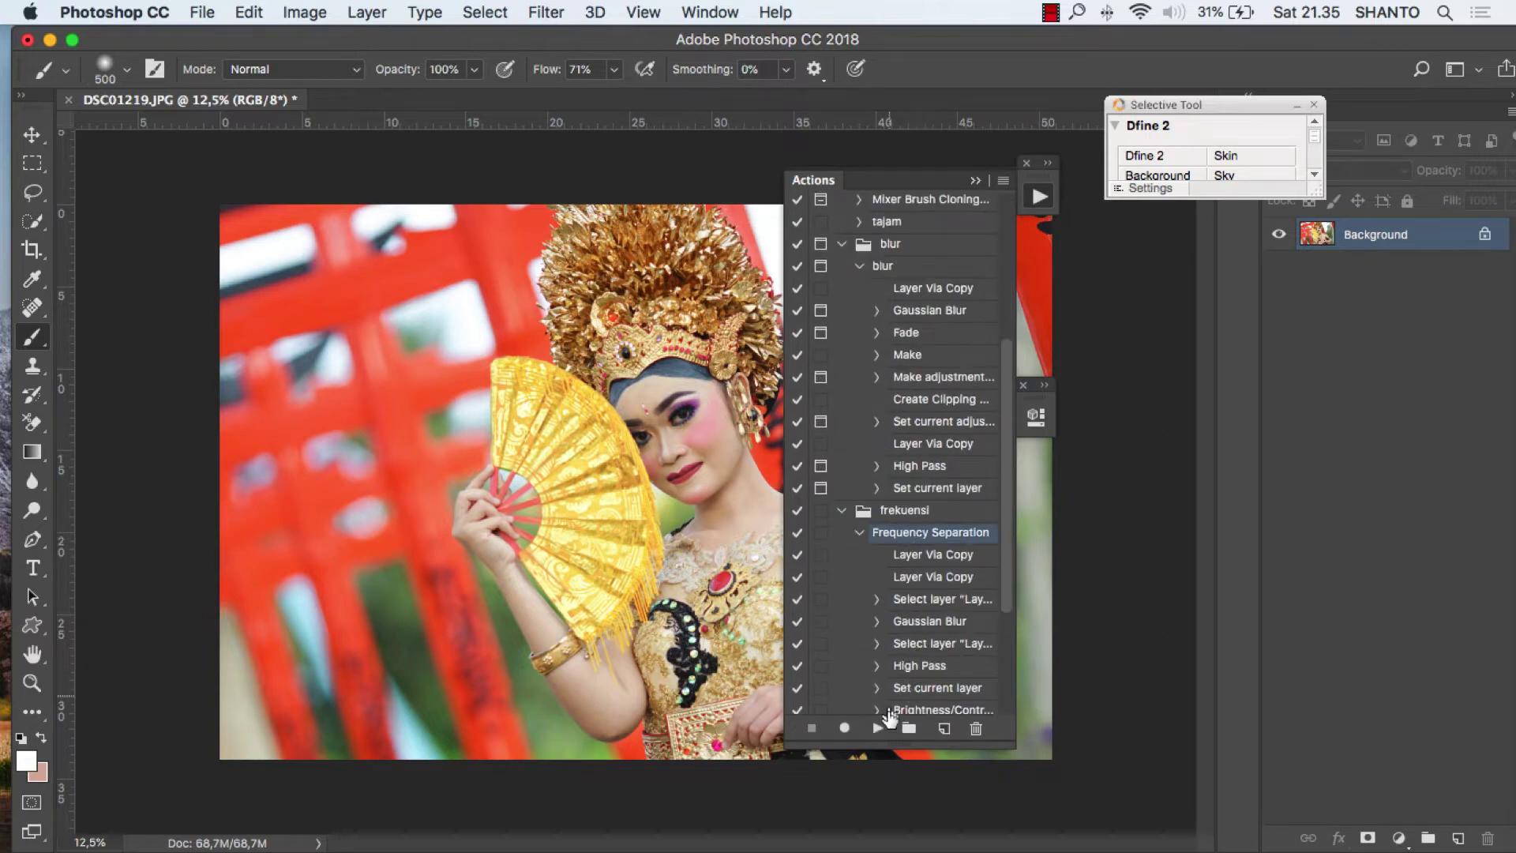
left_click(969, 176)
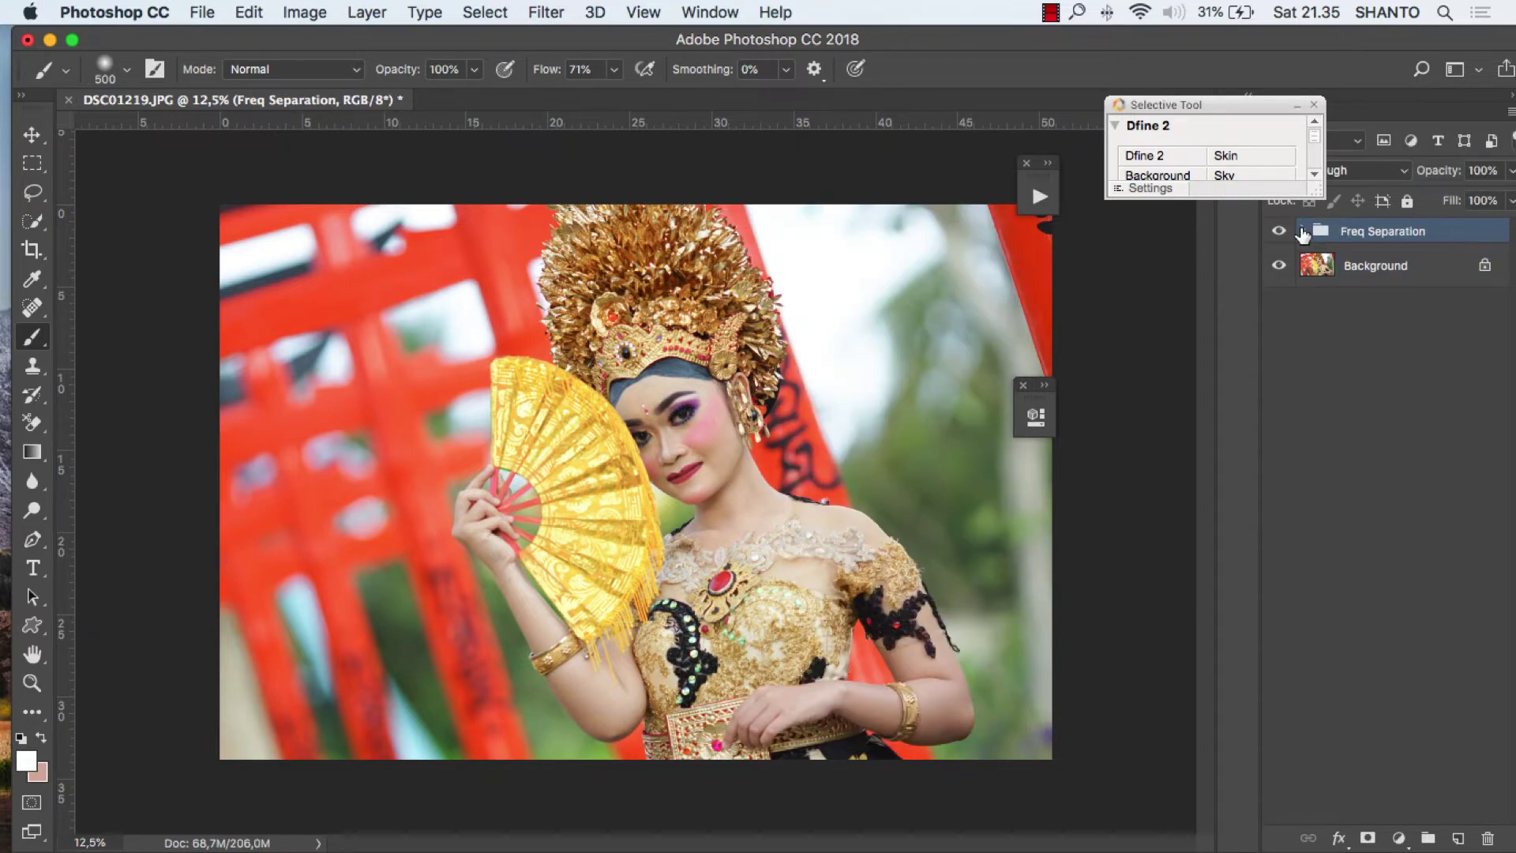
- On Layer 1 of the Freq Separation group, lasso the cheek nearest the earring and apply a 16,2-pixel Gaussian Blur
left_click(1303, 231)
left_click(1396, 324)
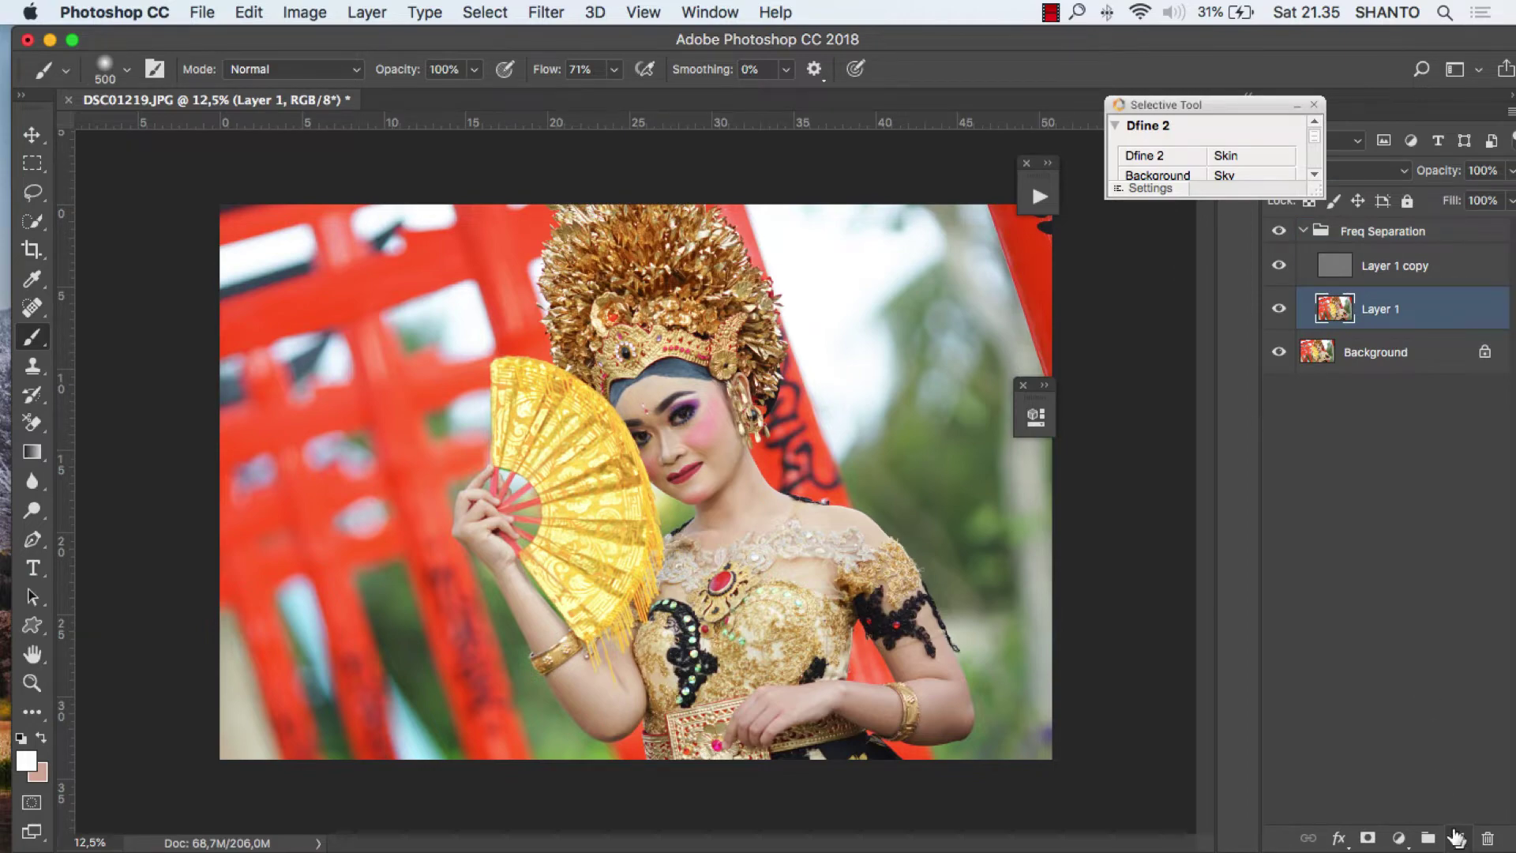
left_click(32, 682)
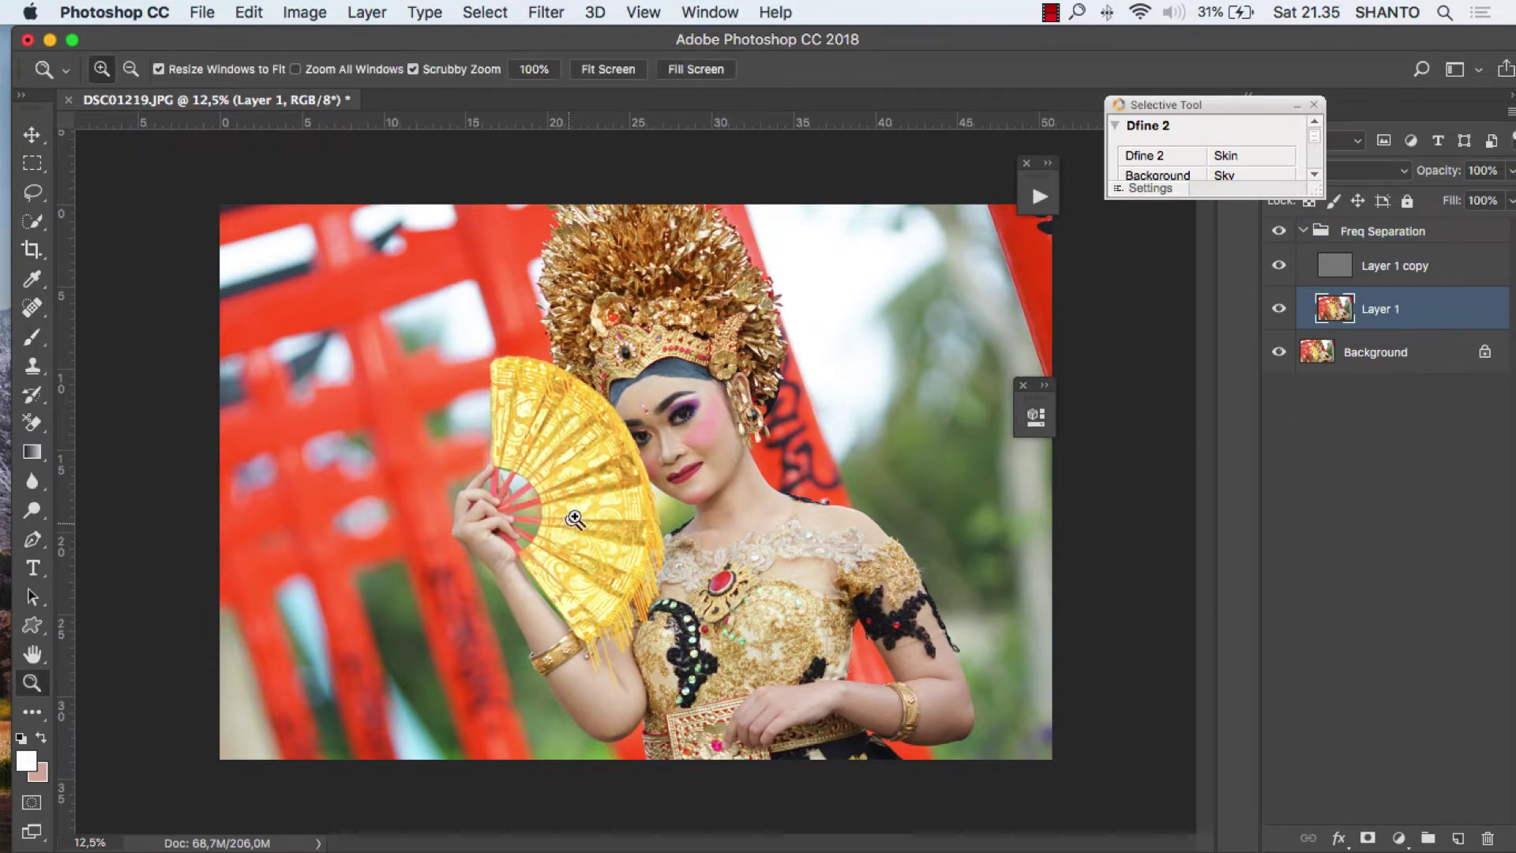
left_click(667, 466)
left_click(711, 458)
left_click(542, 416)
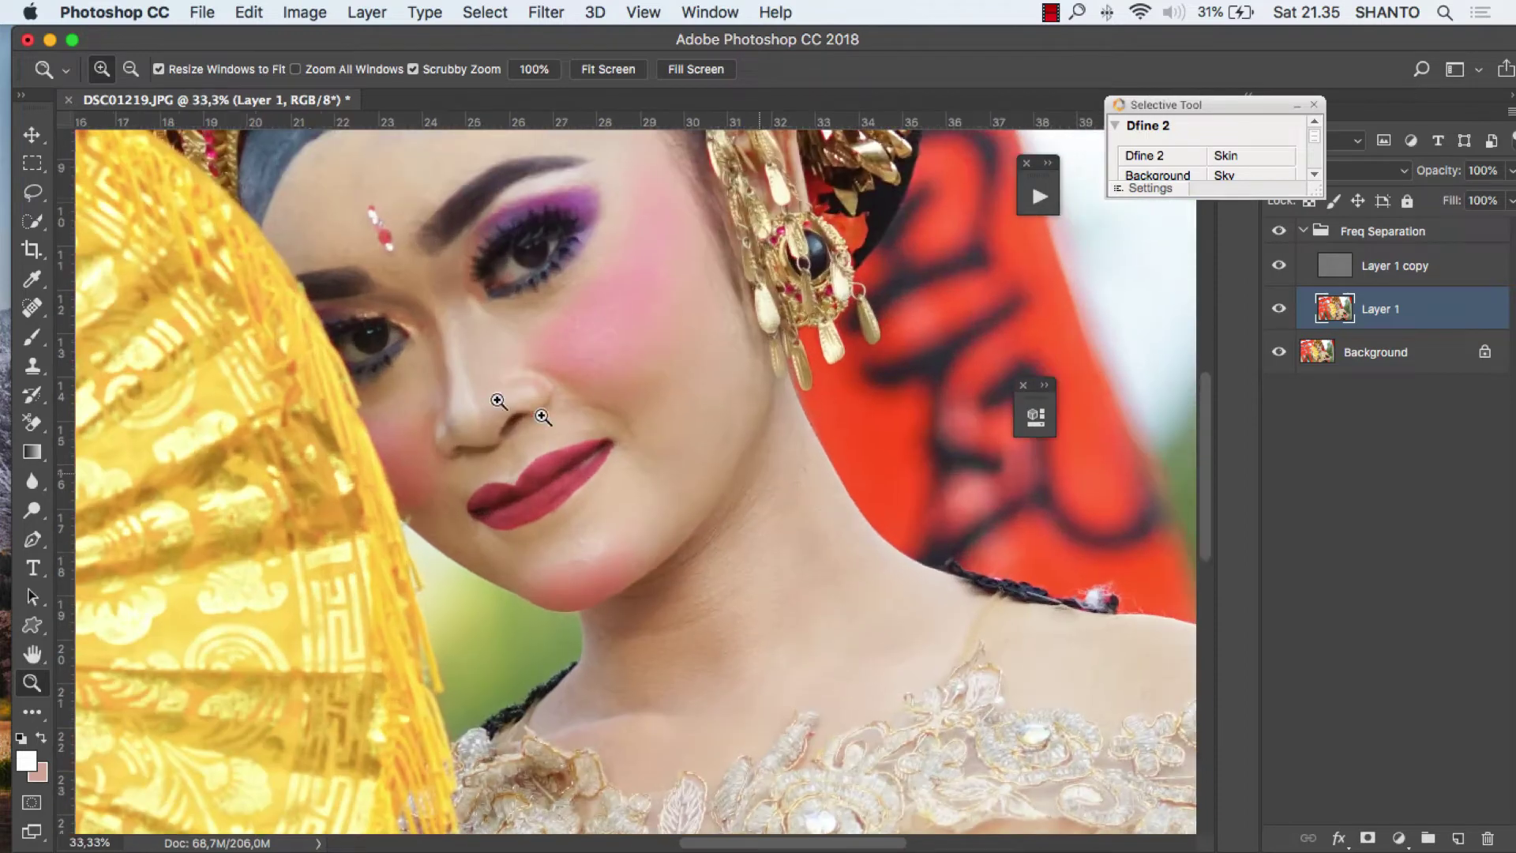
left_click(543, 416)
left_click(32, 199)
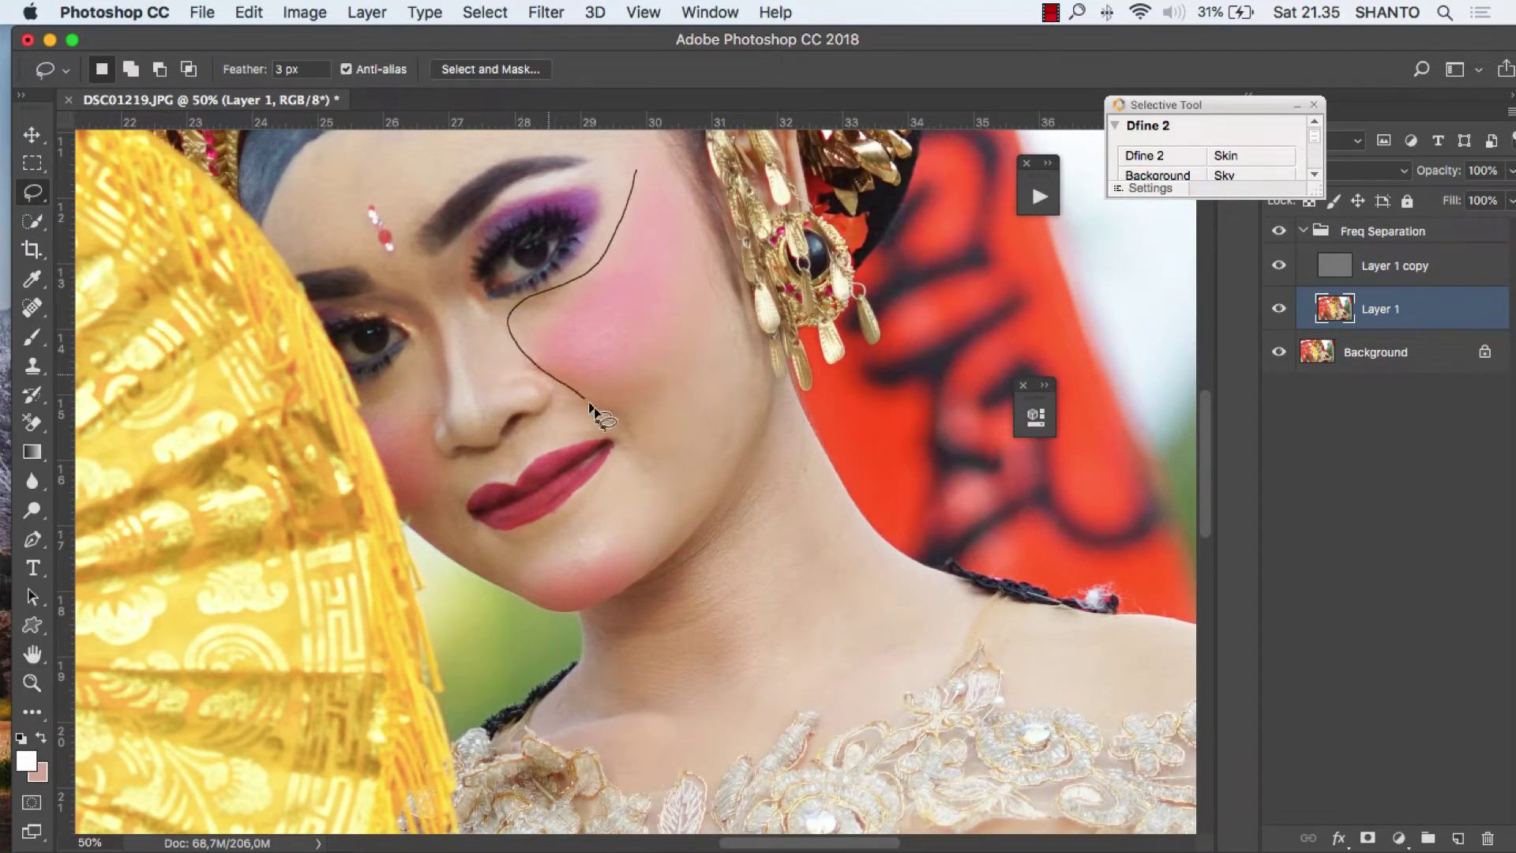
mouse_move(648, 515)
left_mouse_down()
mouse_move(684, 498)
mouse_move(735, 374)
mouse_move(706, 229)
left_mouse_up()
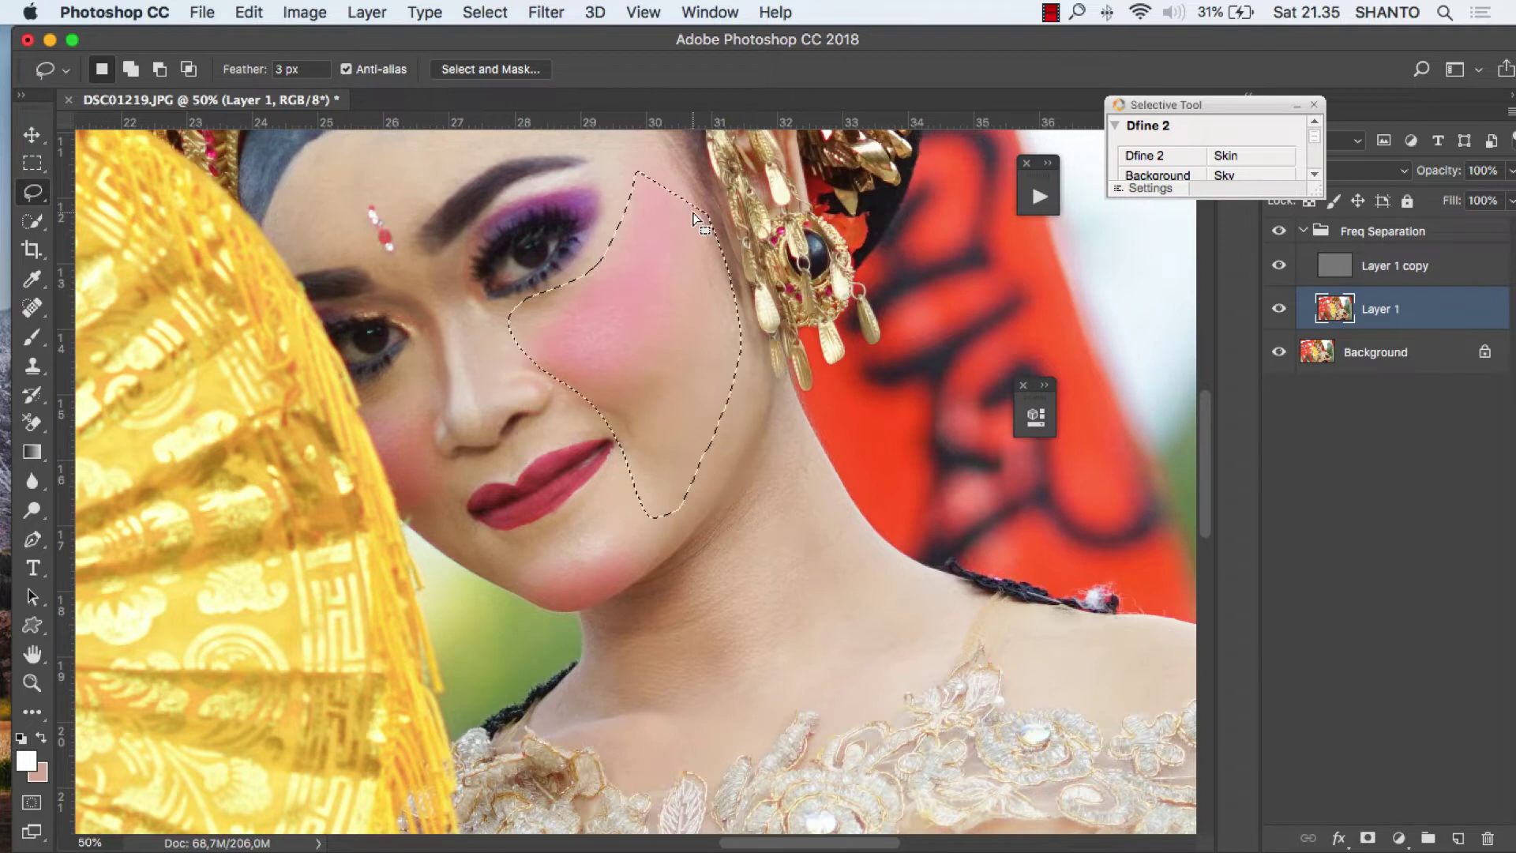
key("alt")
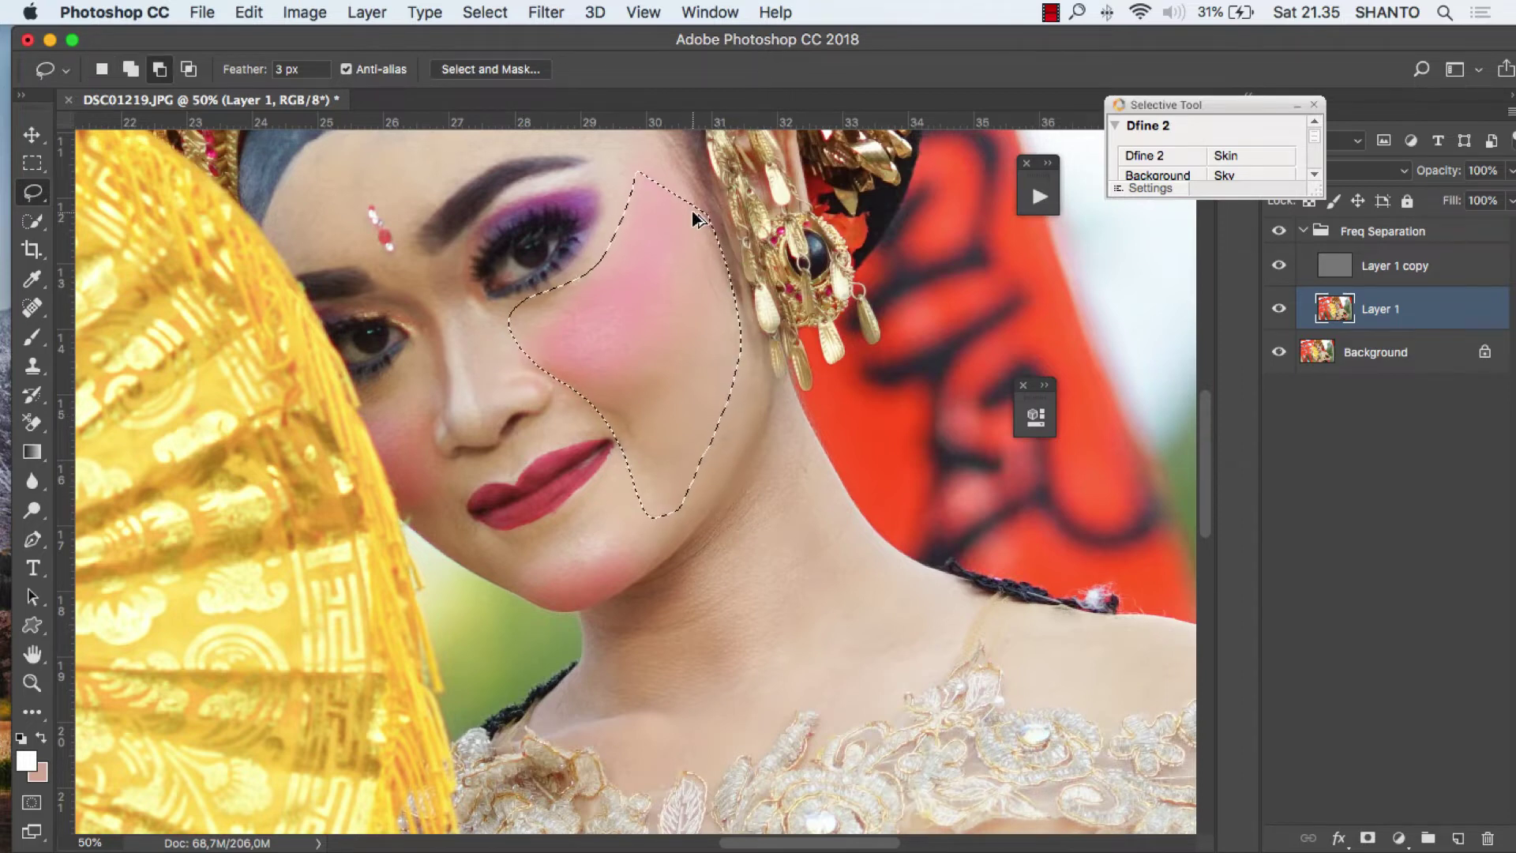
key("super+alt+f")
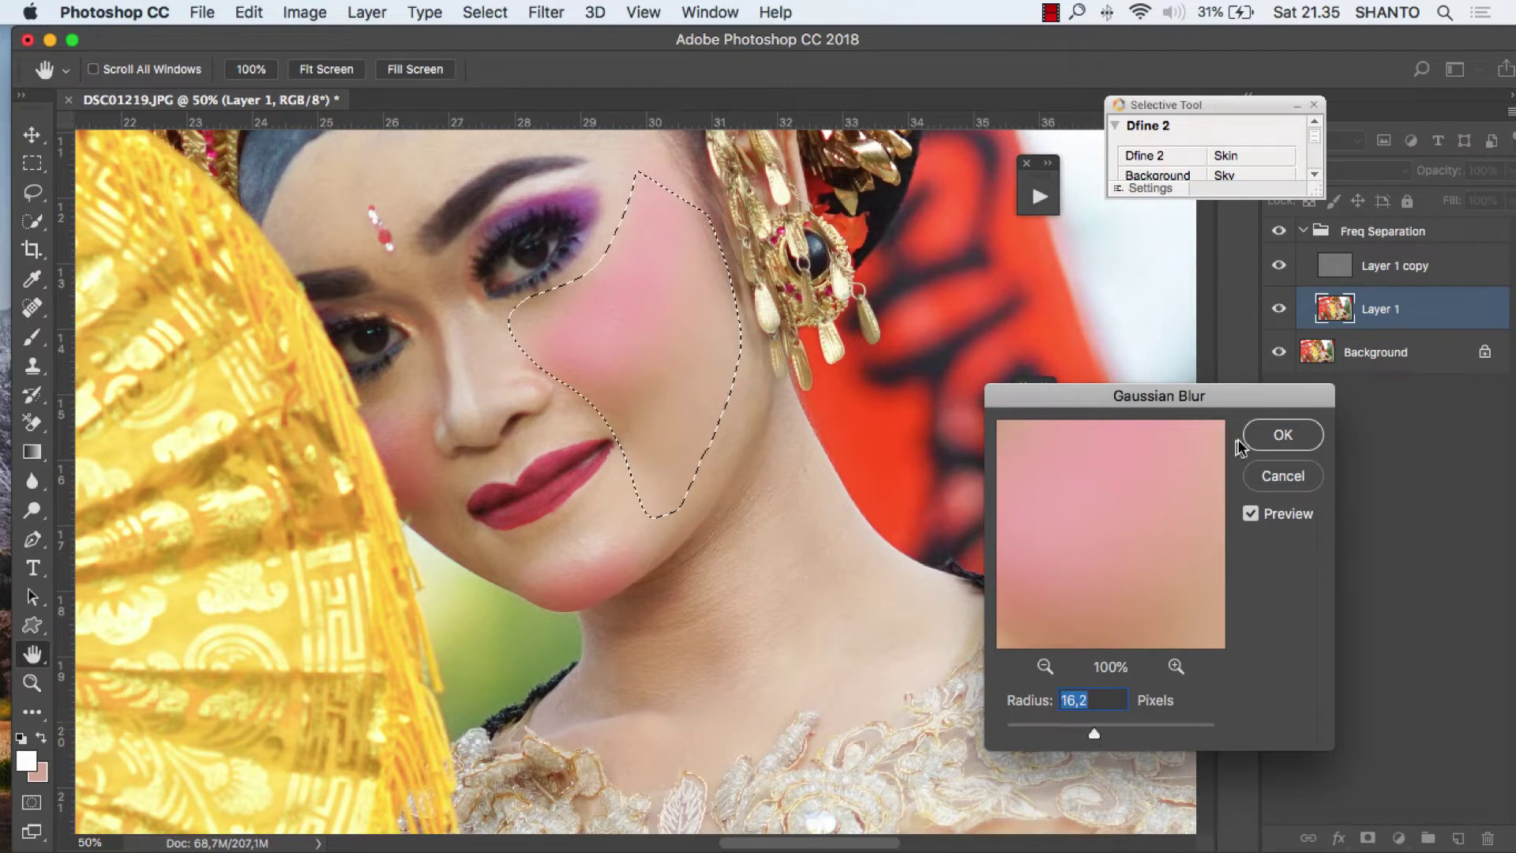
left_click(1260, 438)
- Lasso the cheek beside the fan and then the chin below the lips, reapplying the same Gaussian Blur to each
key("l")
mouse_move(366, 387)
left_mouse_down()
mouse_move(431, 323)
mouse_move(467, 510)
mouse_move(447, 527)
mouse_move(422, 518)
mouse_move(432, 538)
mouse_move(389, 475)
left_mouse_up()
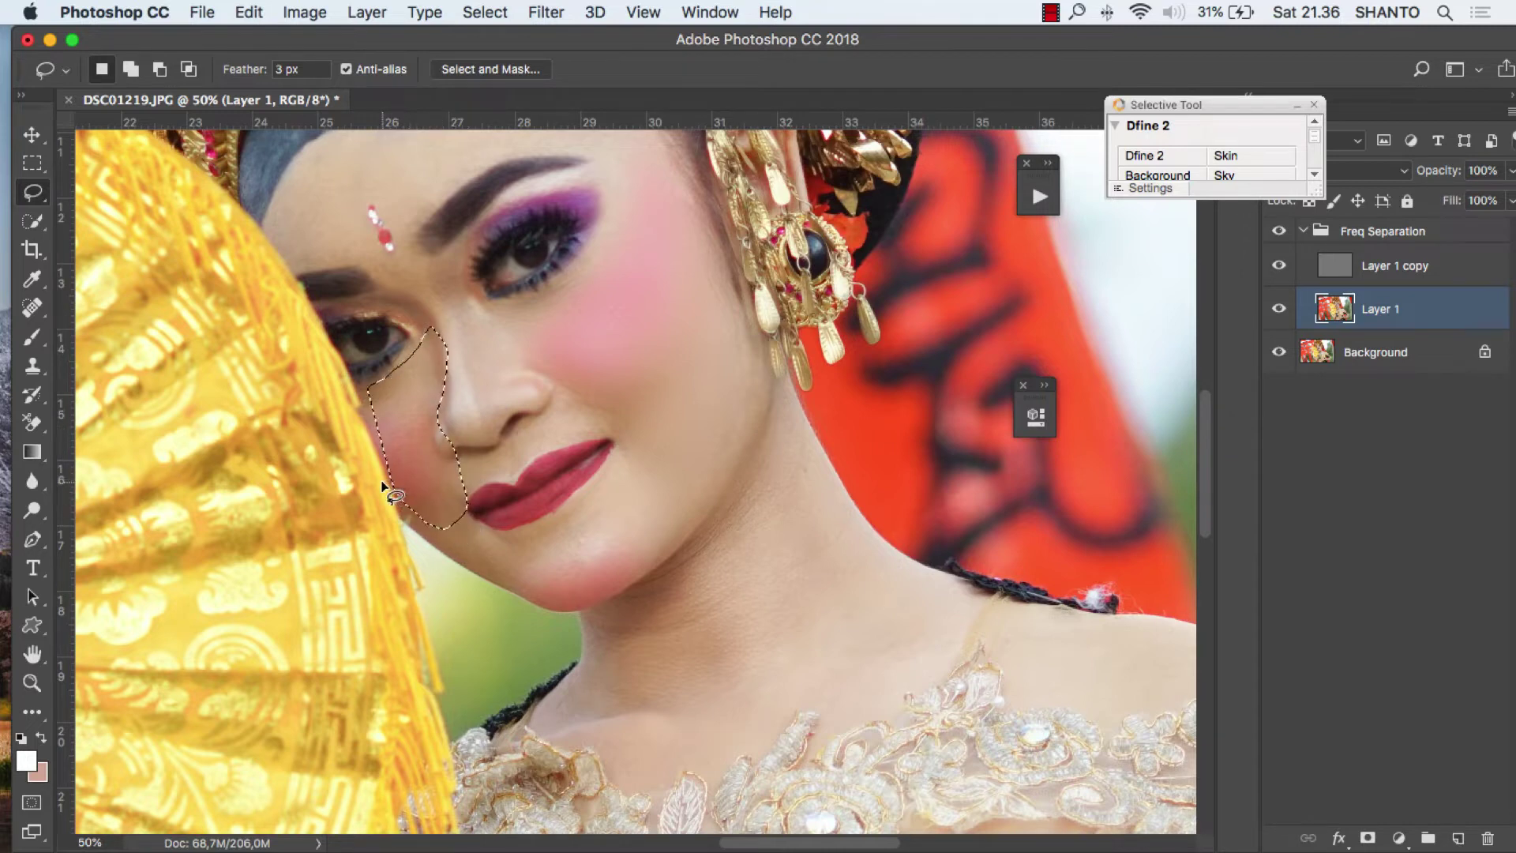
key("super+f")
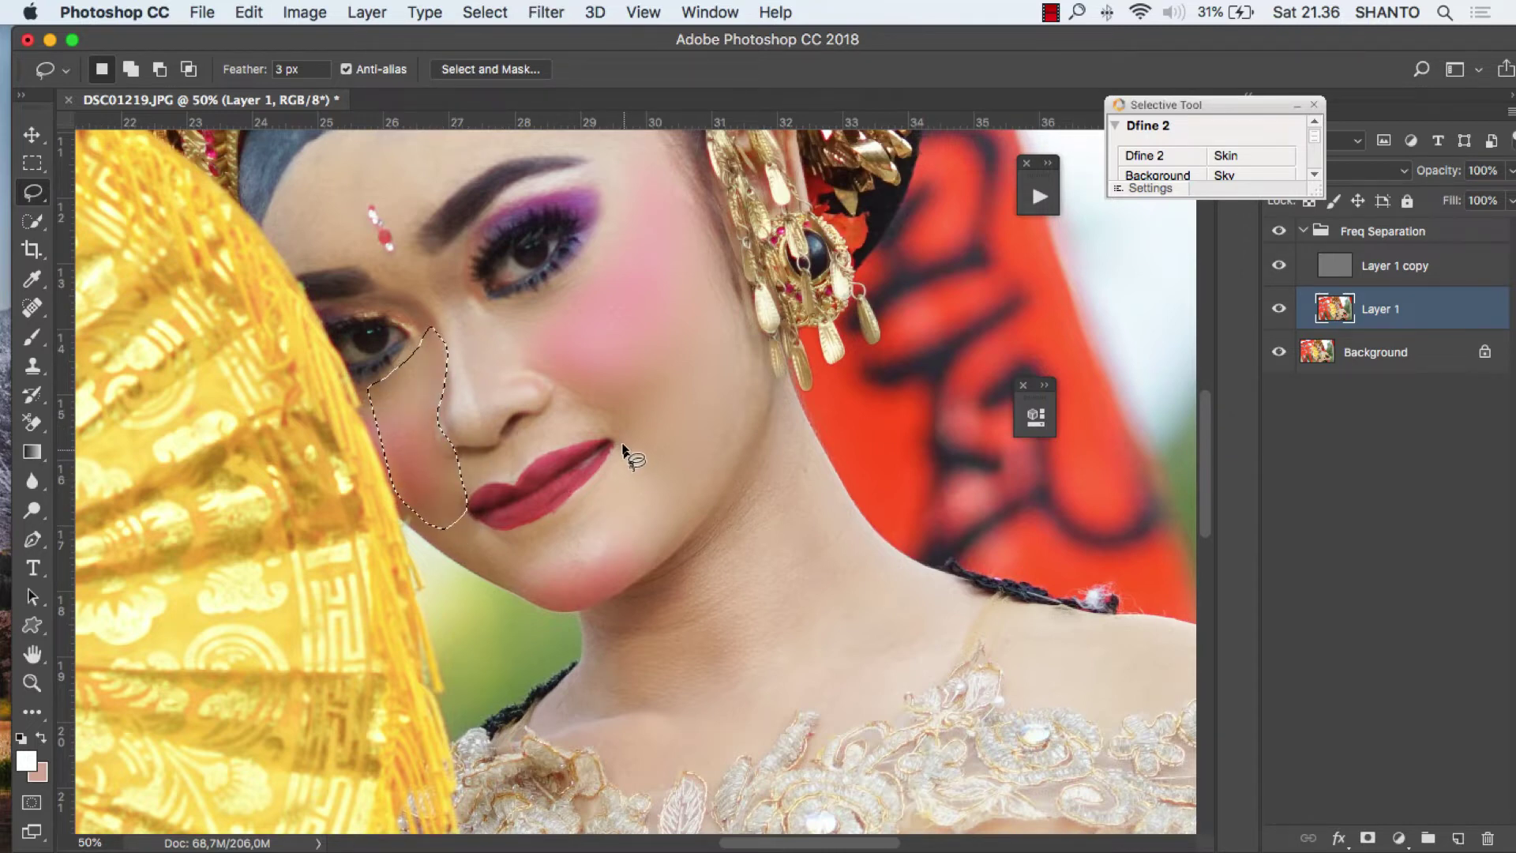
mouse_move(622, 446)
left_mouse_down()
mouse_move(561, 507)
mouse_move(484, 542)
mouse_move(455, 536)
left_mouse_up()
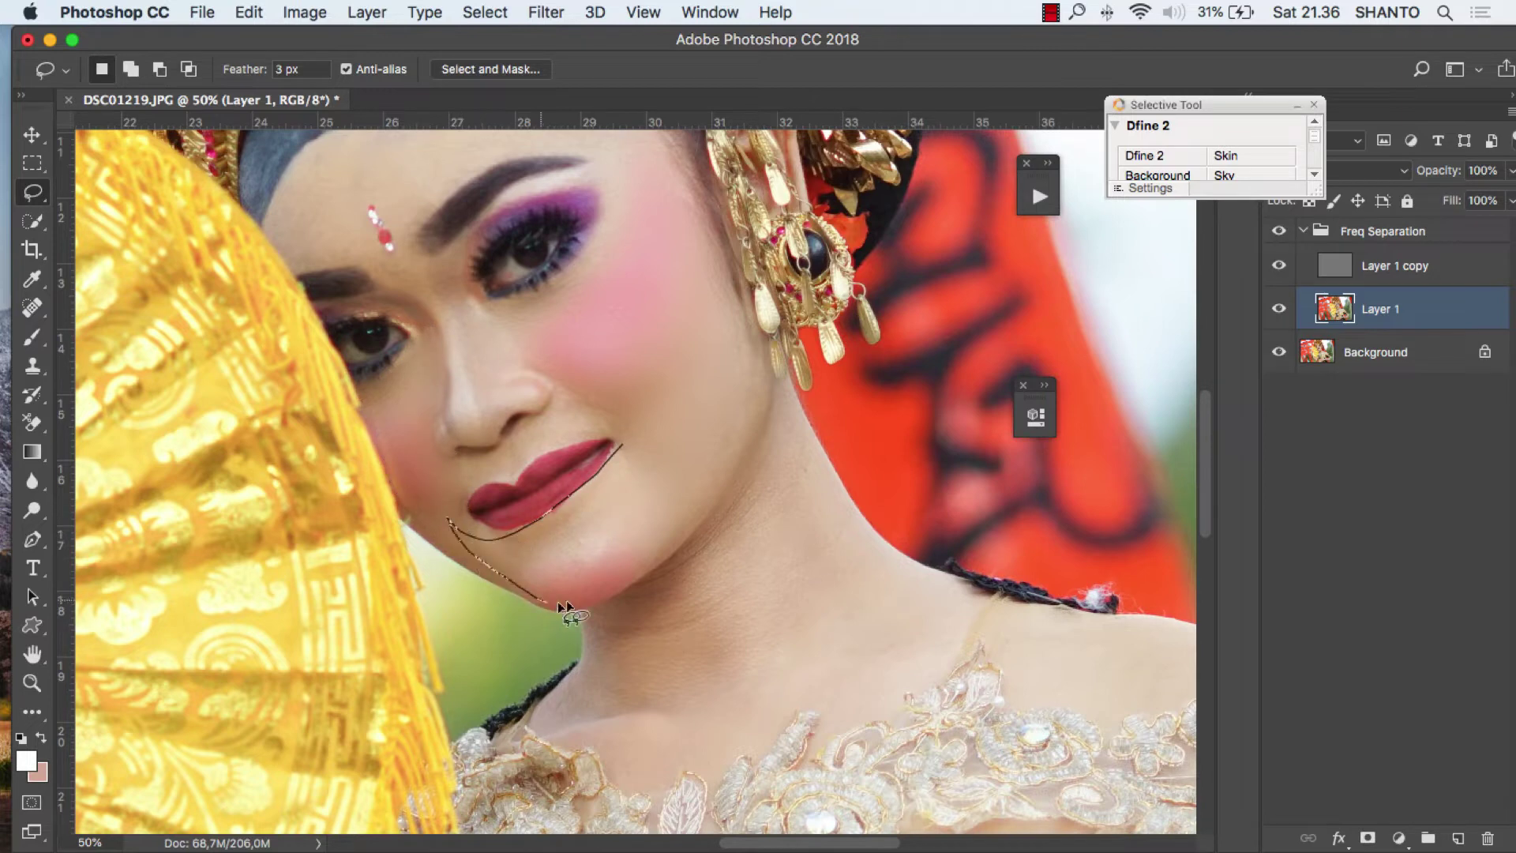
mouse_move(559, 605)
left_mouse_down()
mouse_move(621, 589)
mouse_move(681, 526)
mouse_move(667, 466)
left_mouse_up()
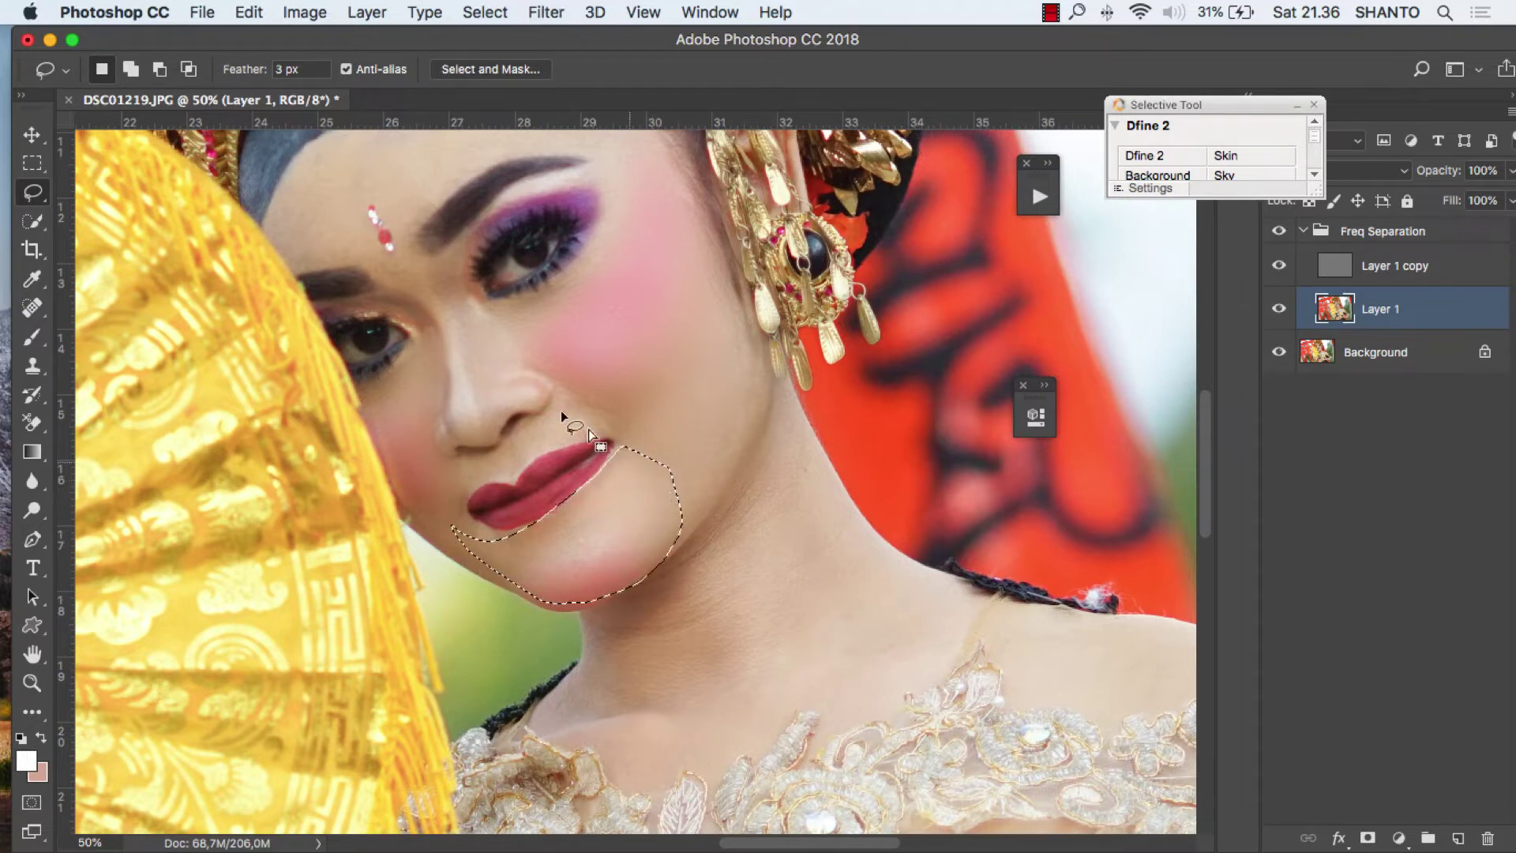
- Lasso the nose from the bridge to the tip and repeat the Gaussian Blur on it
left_click_drag(412, 280, 435, 351)
mouse_move(458, 437)
left_mouse_down()
mouse_move(510, 405)
mouse_move(519, 356)
mouse_move(420, 269)
left_mouse_up()
key("ctrl+super+f")
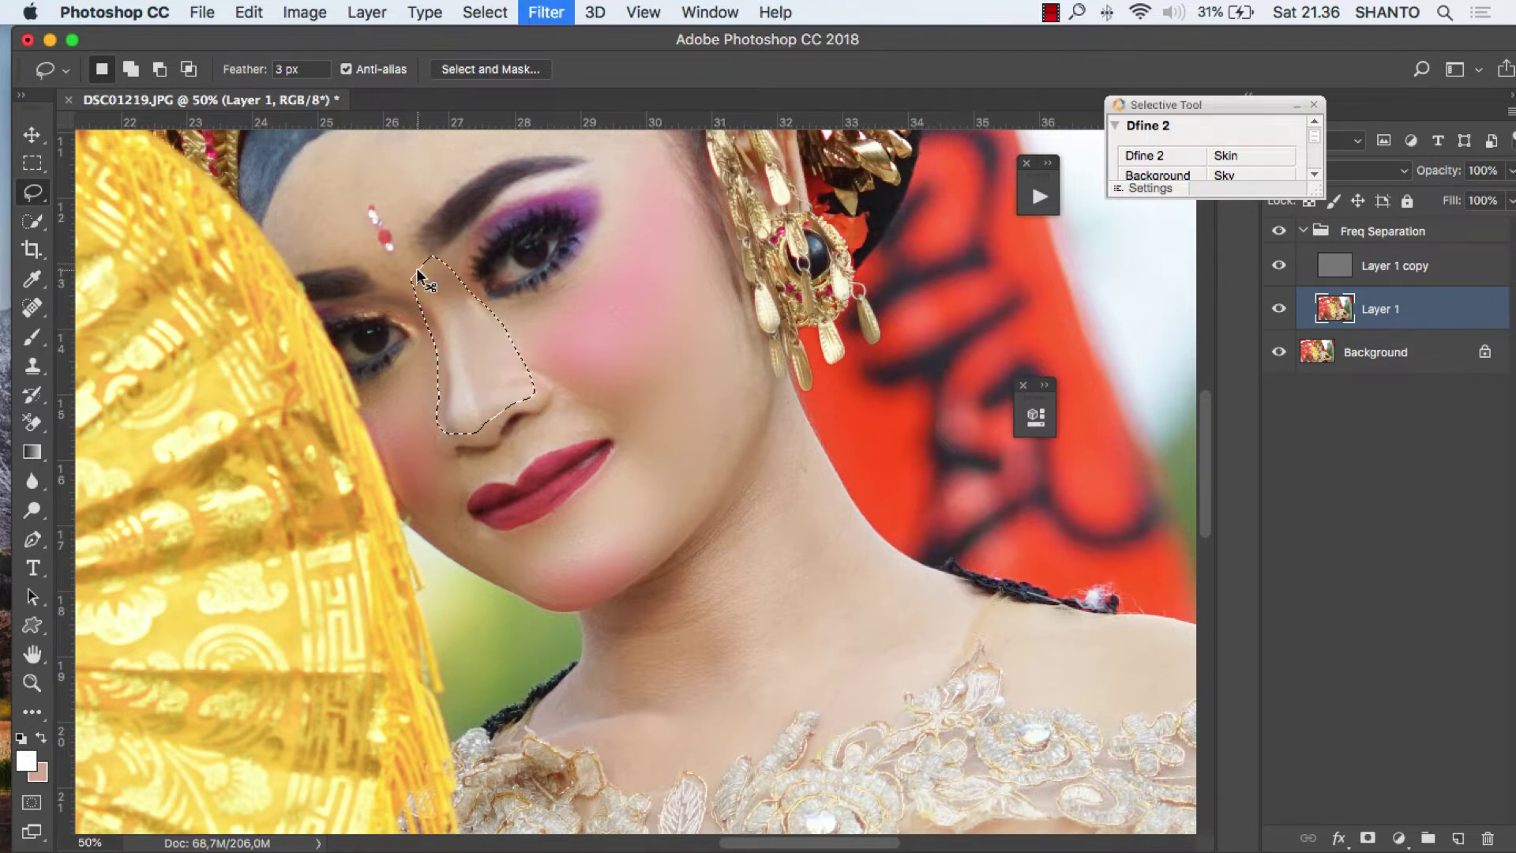
- Lasso the forehead between the eyebrows and the headdress and repeat the Gaussian Blur there
scroll(422, 238, "up", 3)
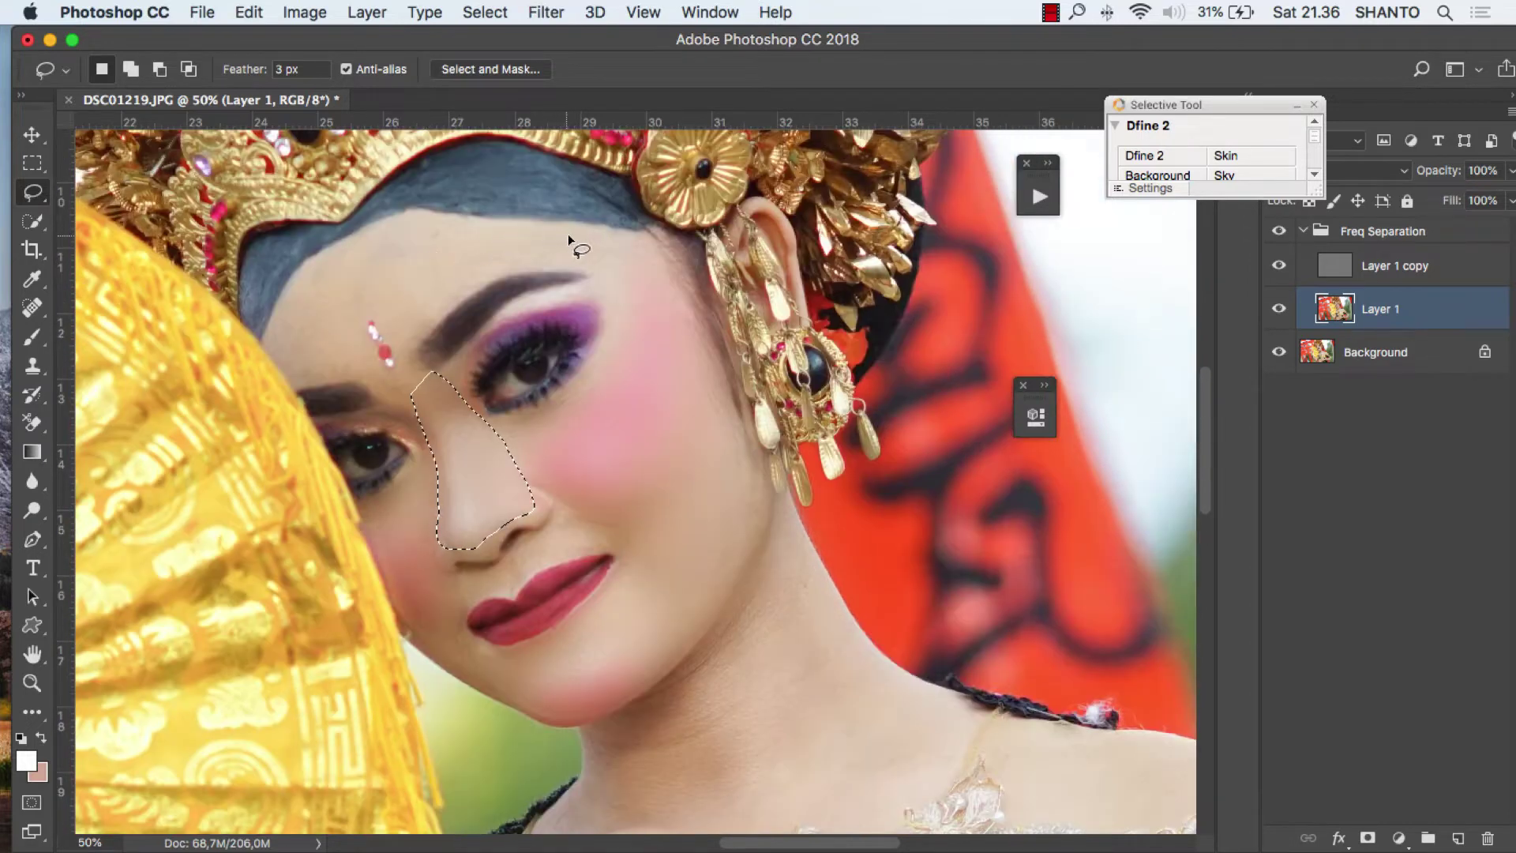
mouse_move(566, 235)
left_mouse_down()
mouse_move(633, 236)
mouse_move(657, 267)
left_mouse_up()
mouse_move(404, 362)
left_mouse_down()
mouse_move(309, 373)
mouse_move(271, 323)
mouse_move(314, 259)
left_mouse_up()
left_click_drag(507, 218, 511, 228)
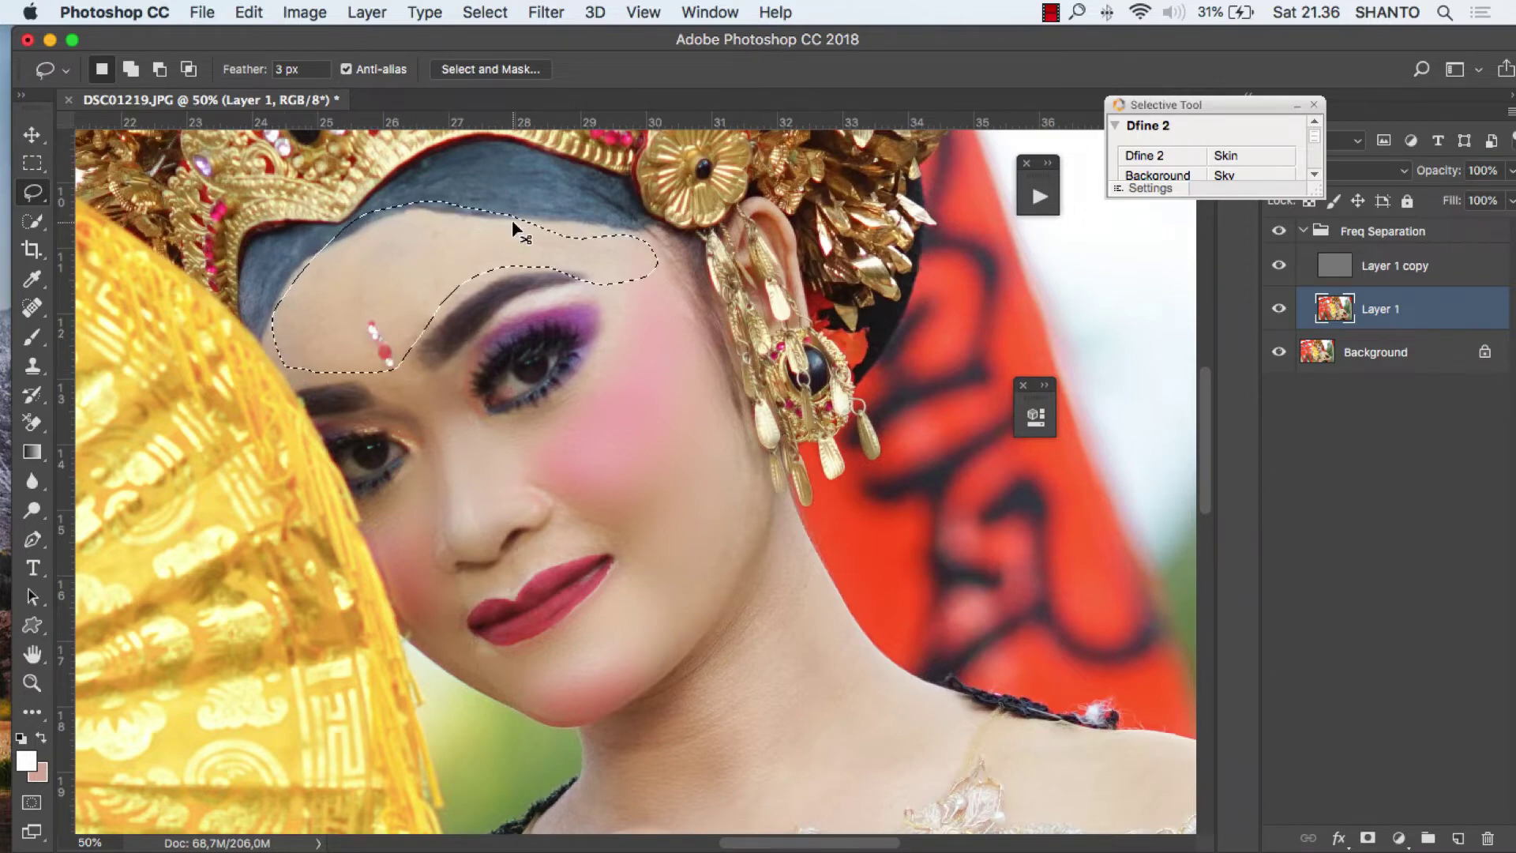
- Lasso the neck from below the ear down to the lace collar and repeat the Gaussian Blur on it
scroll(823, 558, "down", 3)
scroll(824, 558, "down", 5)
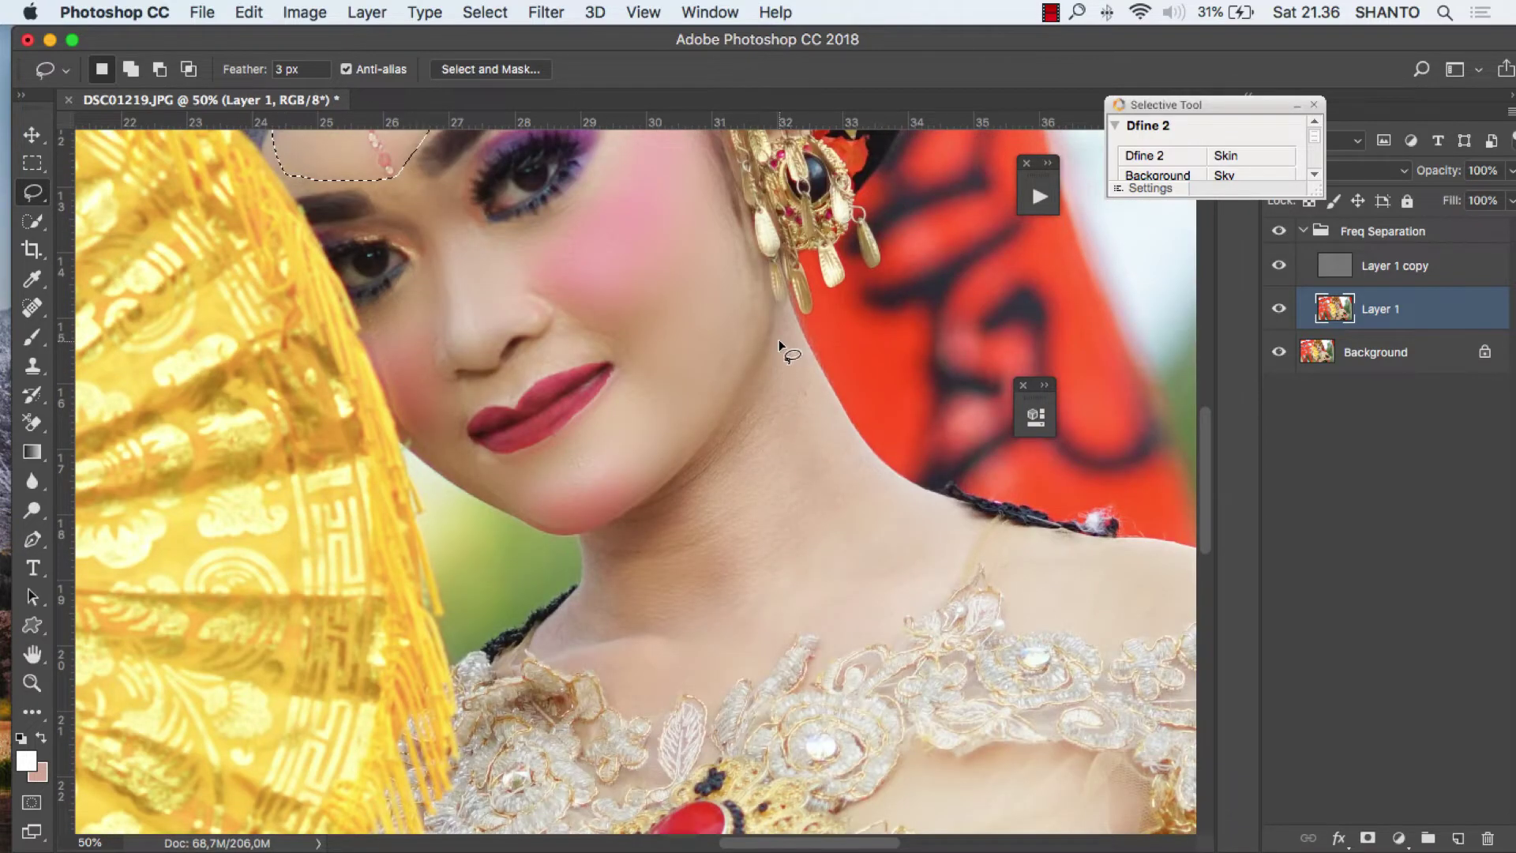
mouse_move(780, 345)
left_mouse_down()
mouse_move(868, 474)
mouse_move(959, 544)
mouse_move(809, 614)
left_mouse_up()
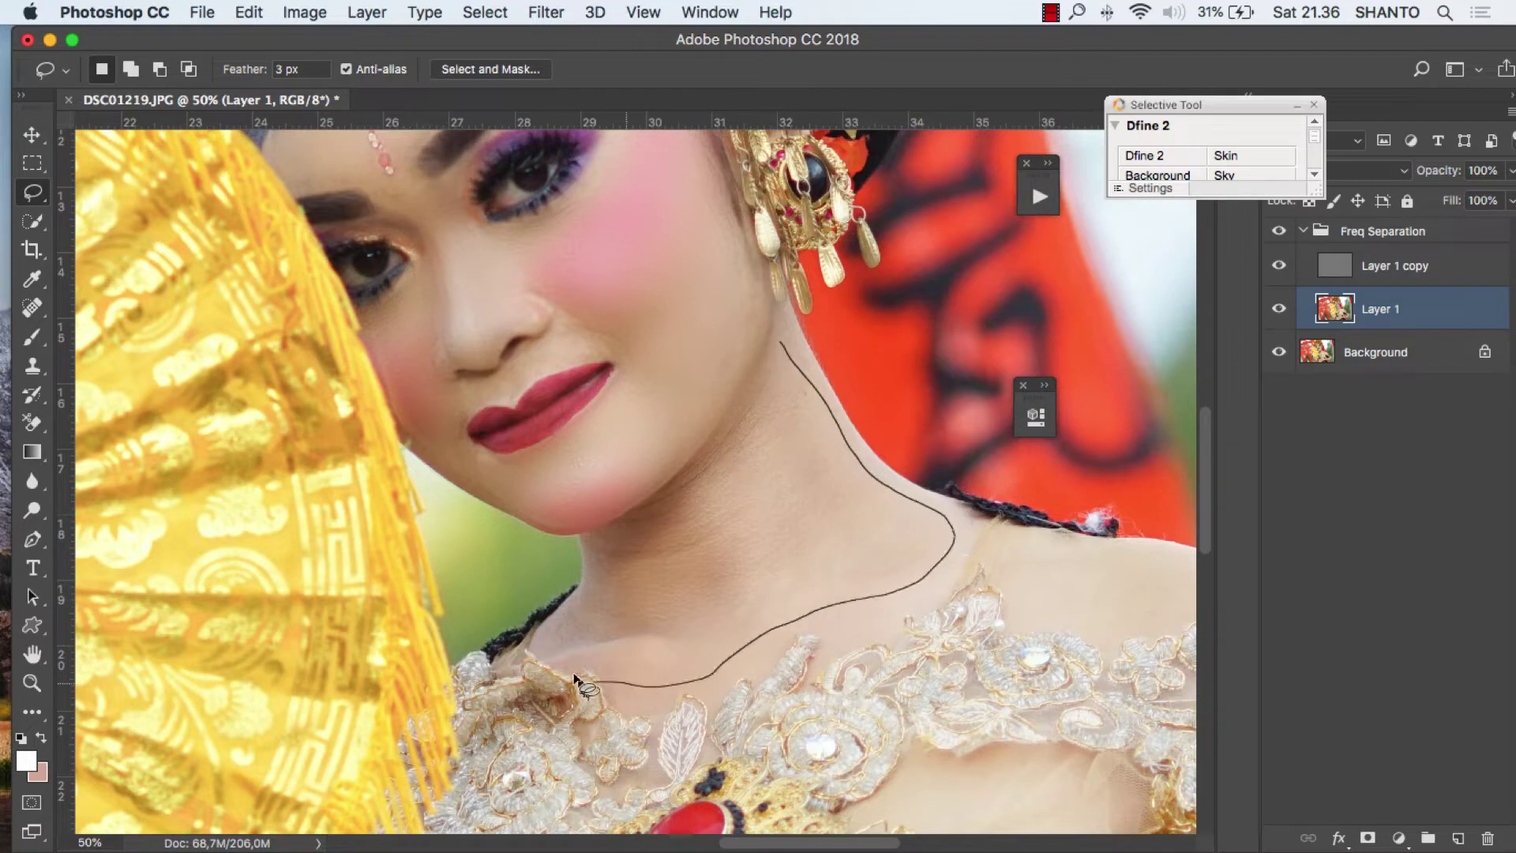
left_click_drag(574, 677, 595, 553)
left_click_drag(707, 423, 736, 386)
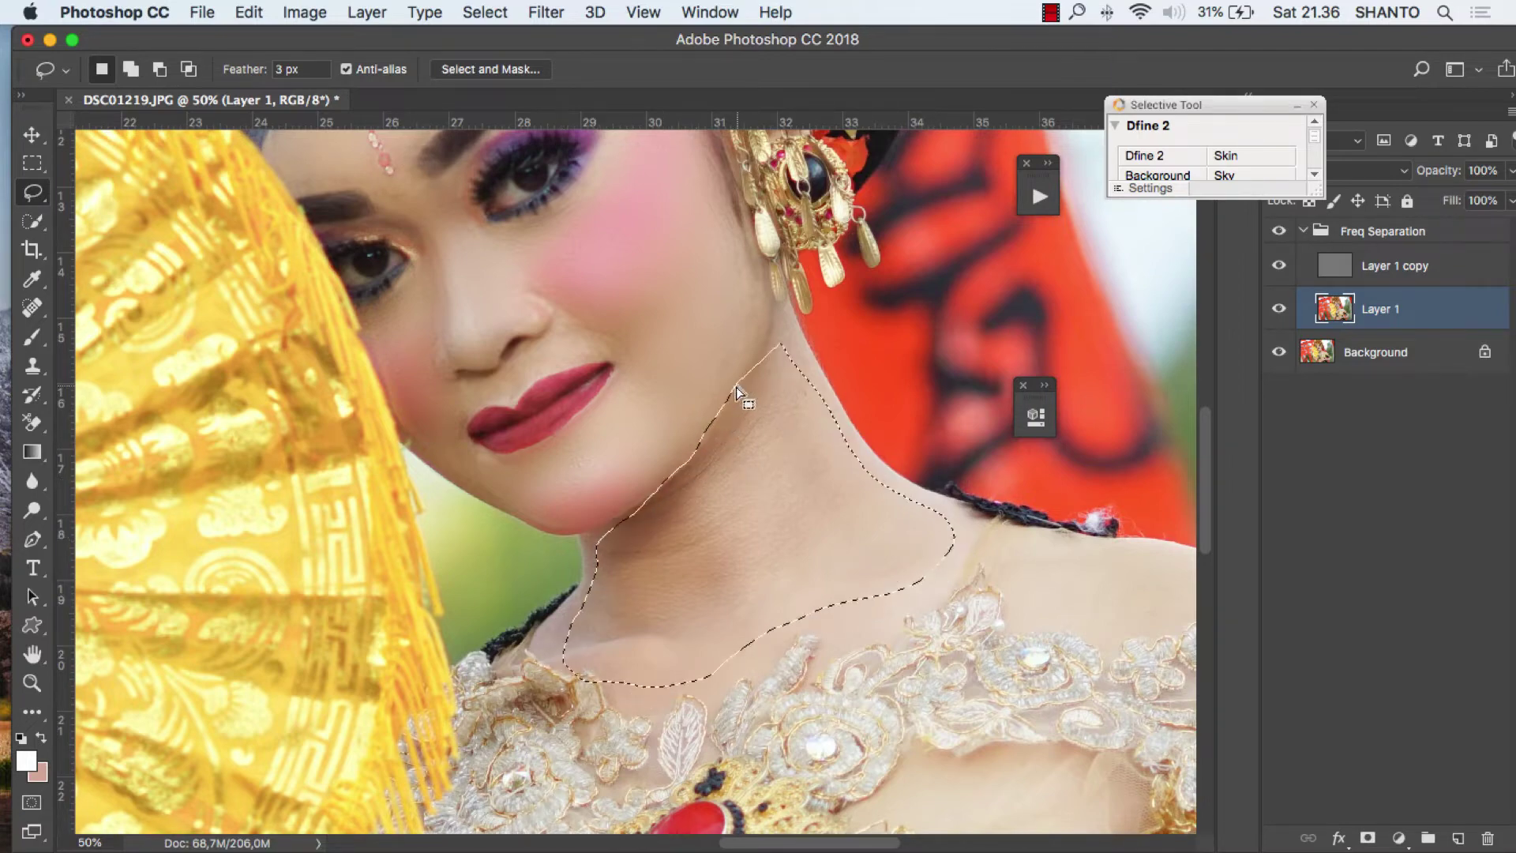
scroll(868, 592, "down", 15)
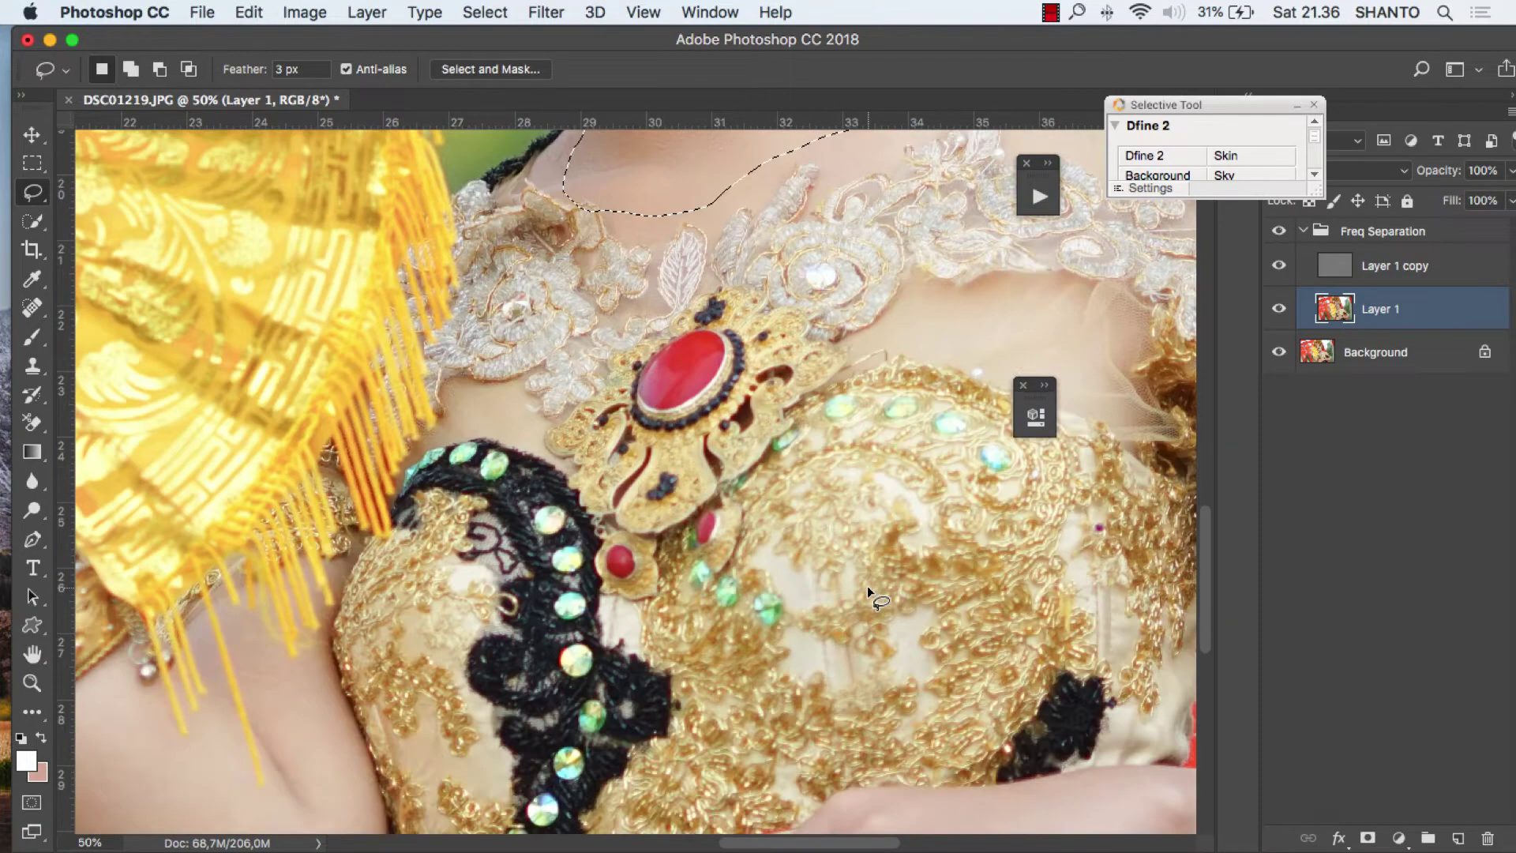
scroll(802, 565, "up", 4)
scroll(801, 557, "up", 15)
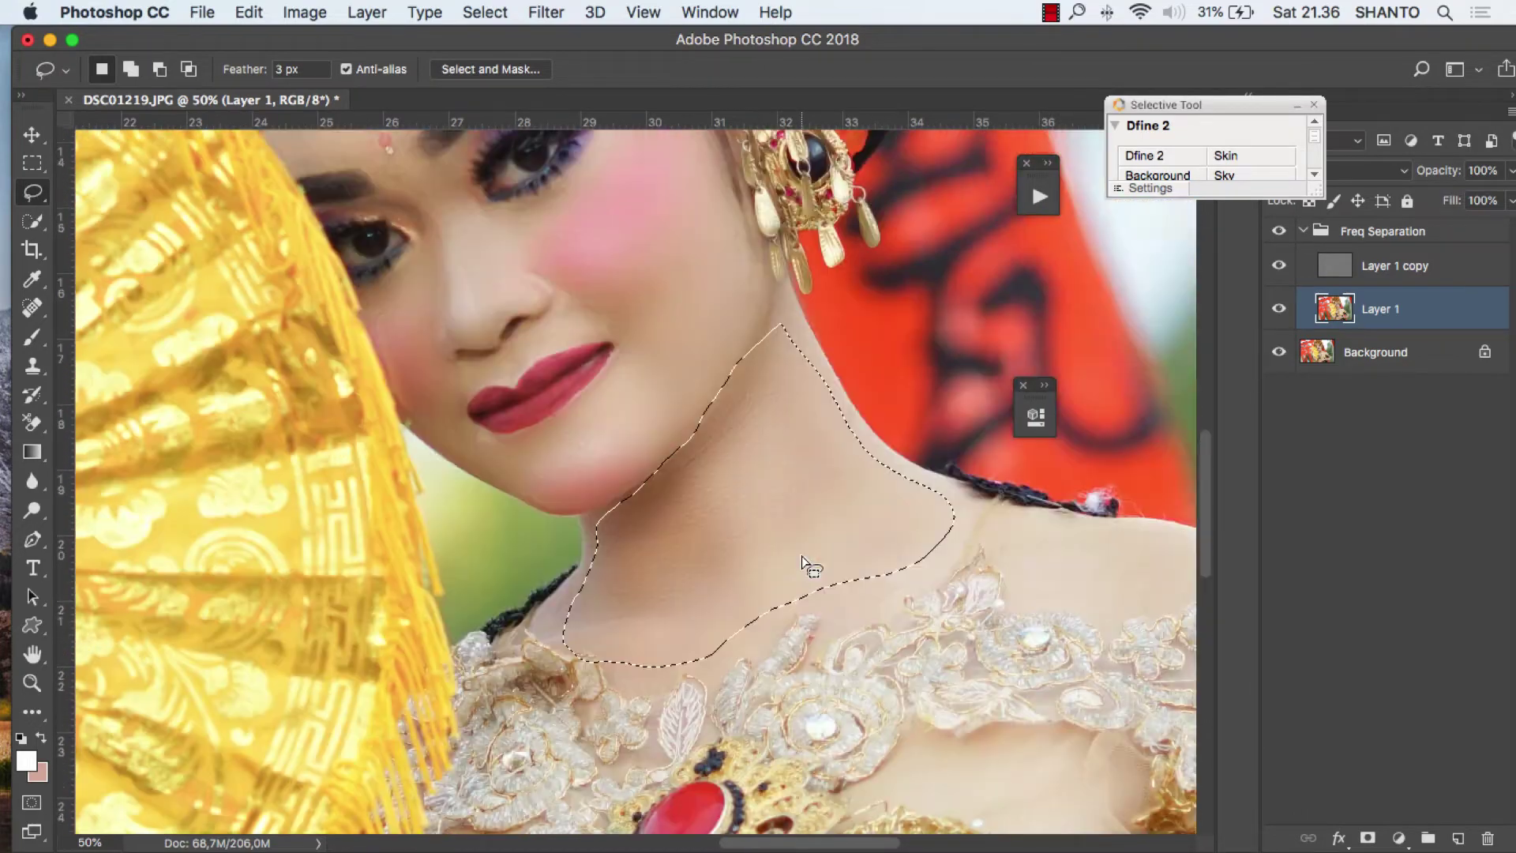
- Clear the lasso selection around the neck
left_click(32, 163)
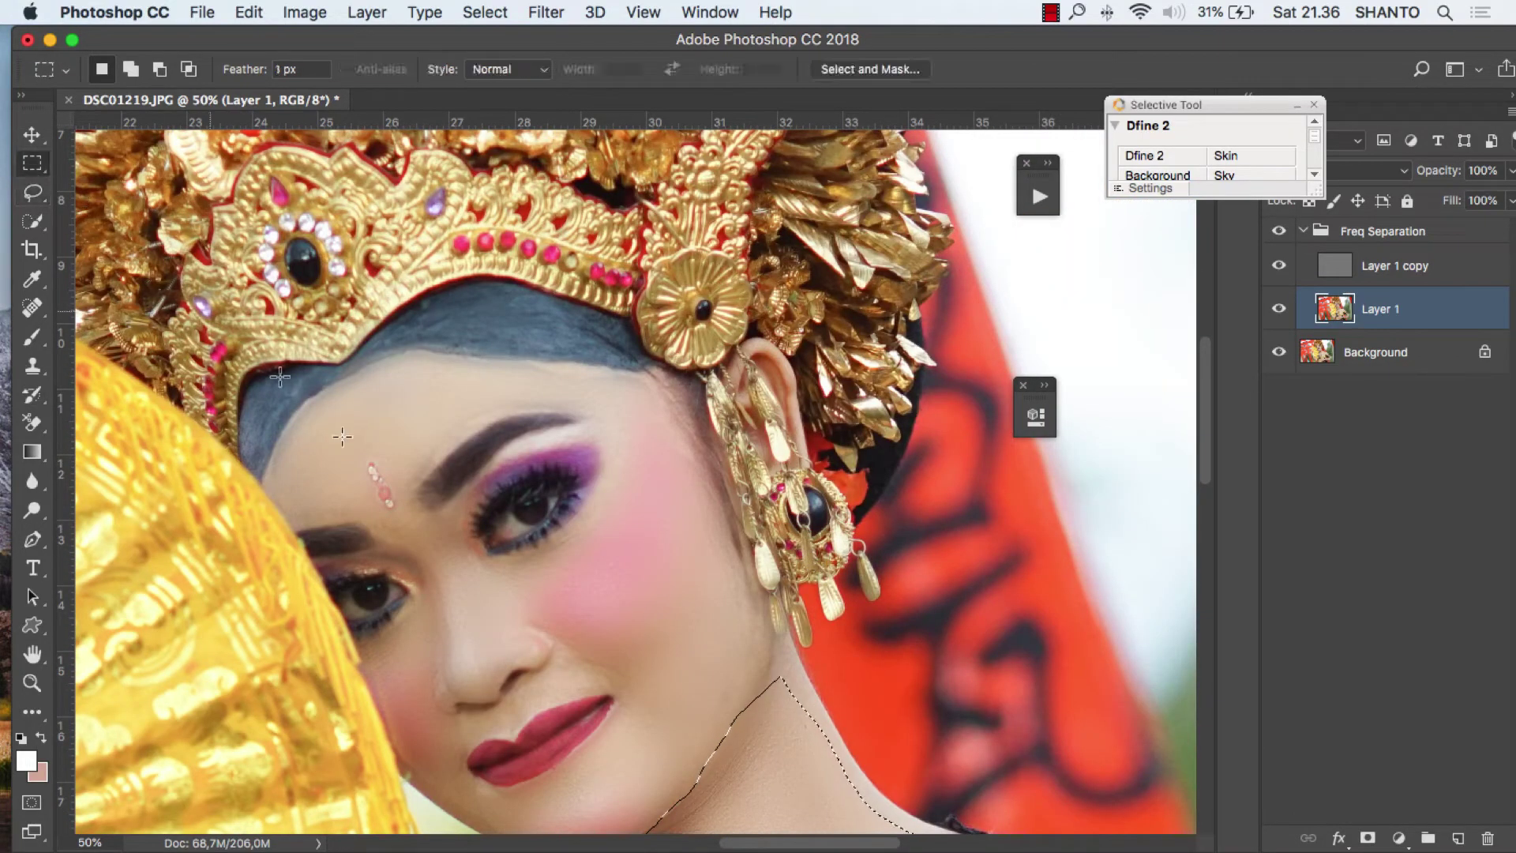
left_click(628, 430)
scroll(678, 628, "down", 3)
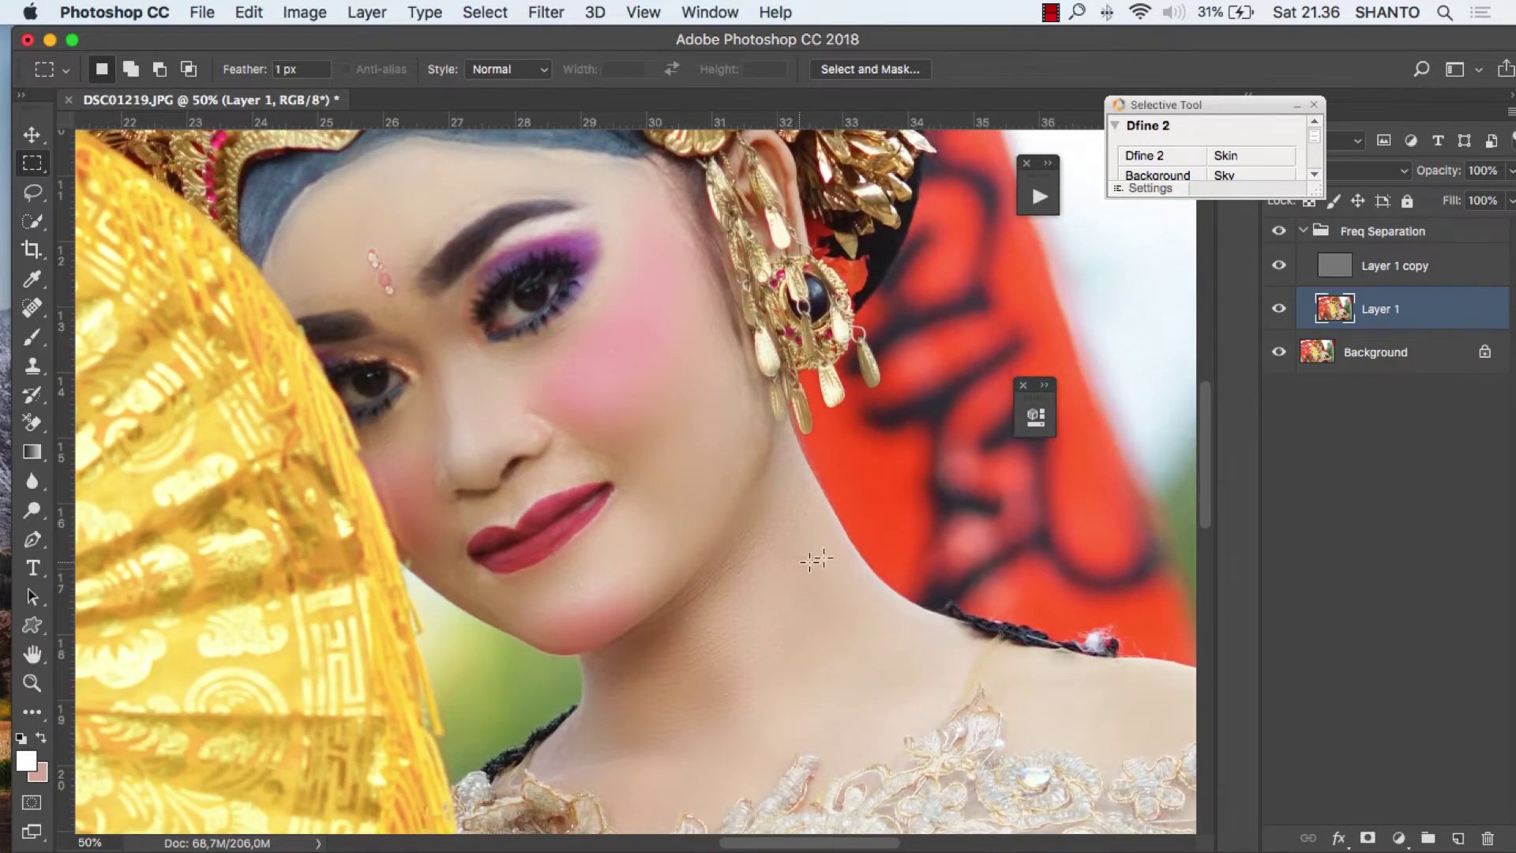
left_click(31, 682)
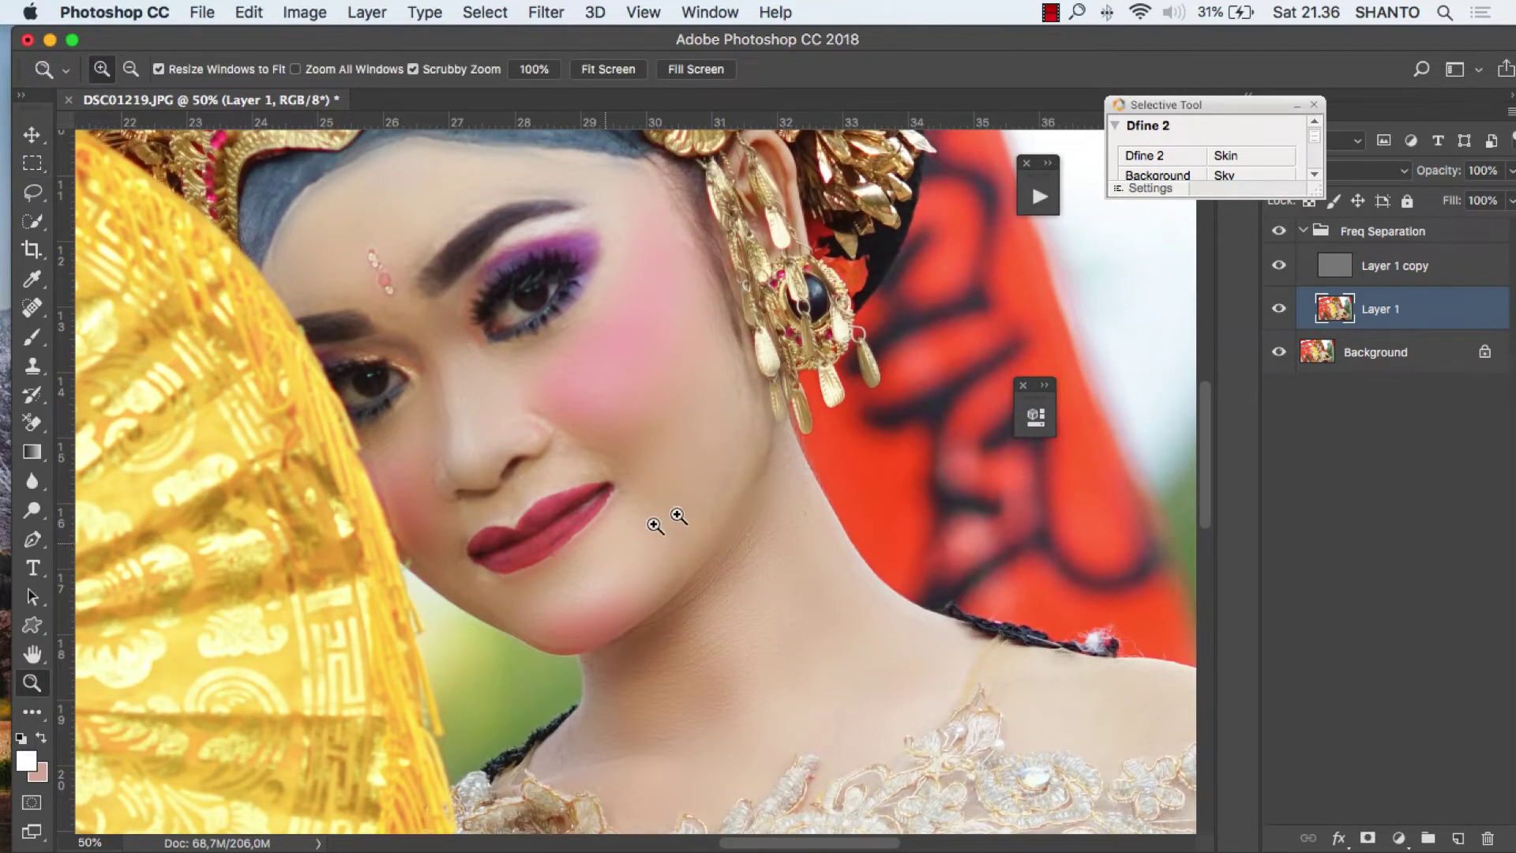
left_click(754, 445, "alt")
left_click(724, 454, "alt")
left_click(722, 478, "alt")
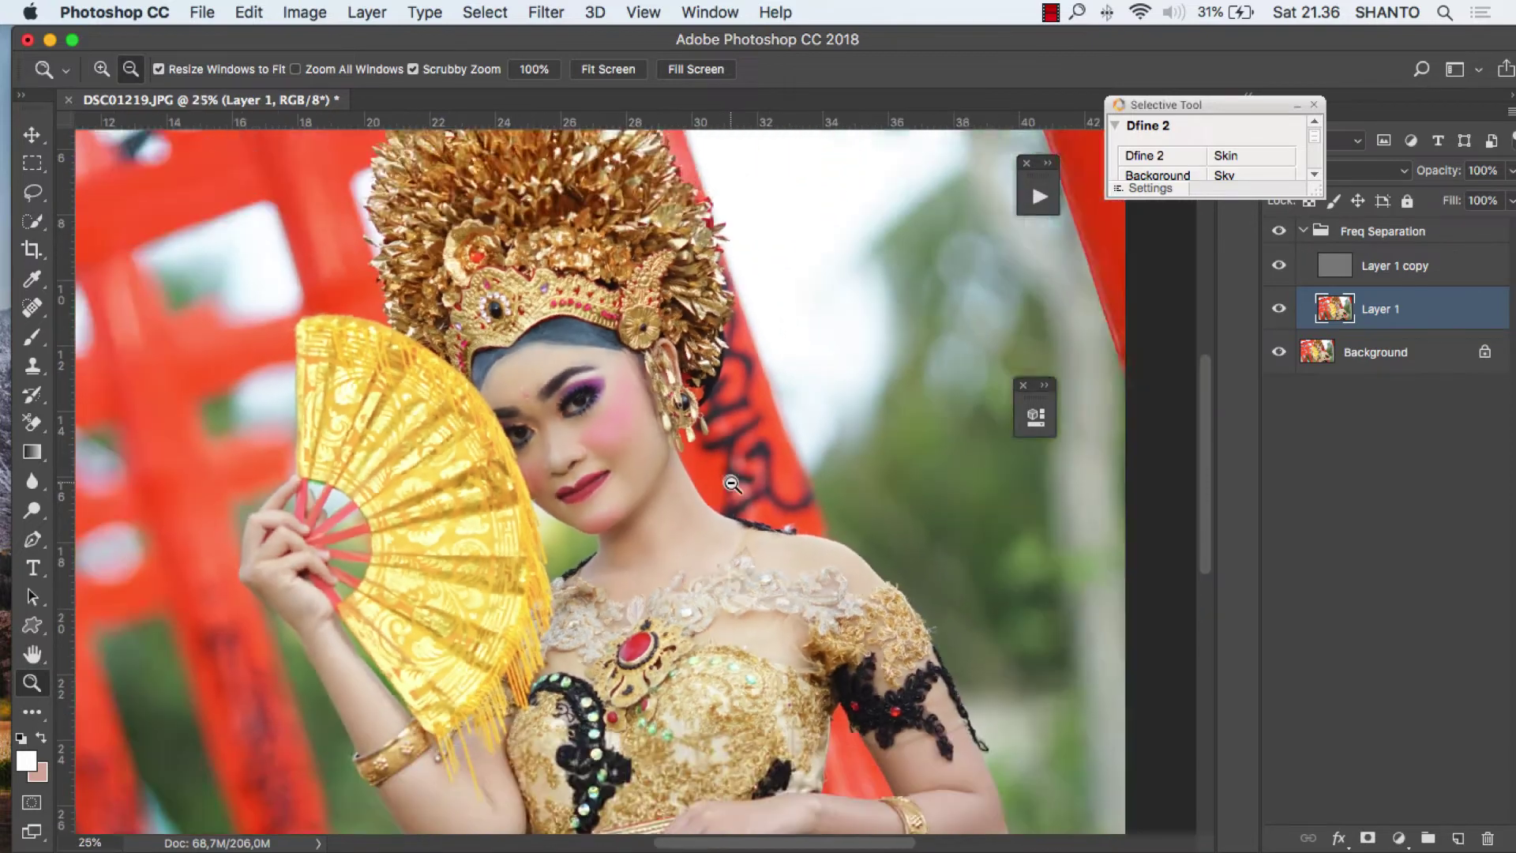
- Add an empty layer above the blurred Layer 1 and set the brush flow to 5%
left_click(1458, 838)
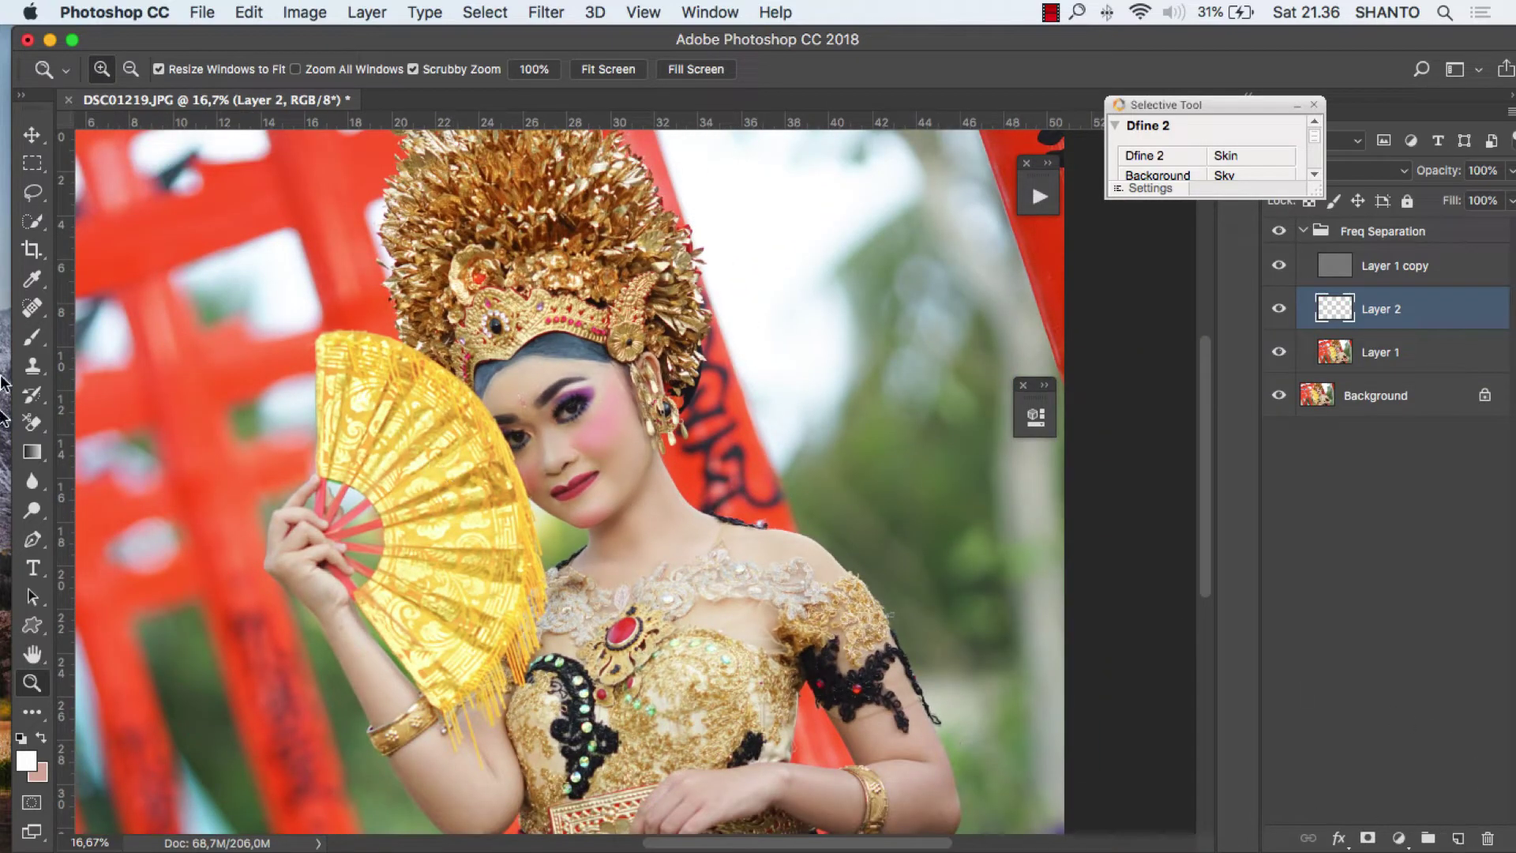
left_click(32, 337)
left_click(32, 682)
left_click_drag(537, 464, 588, 447)
left_click(606, 447)
left_click(633, 448)
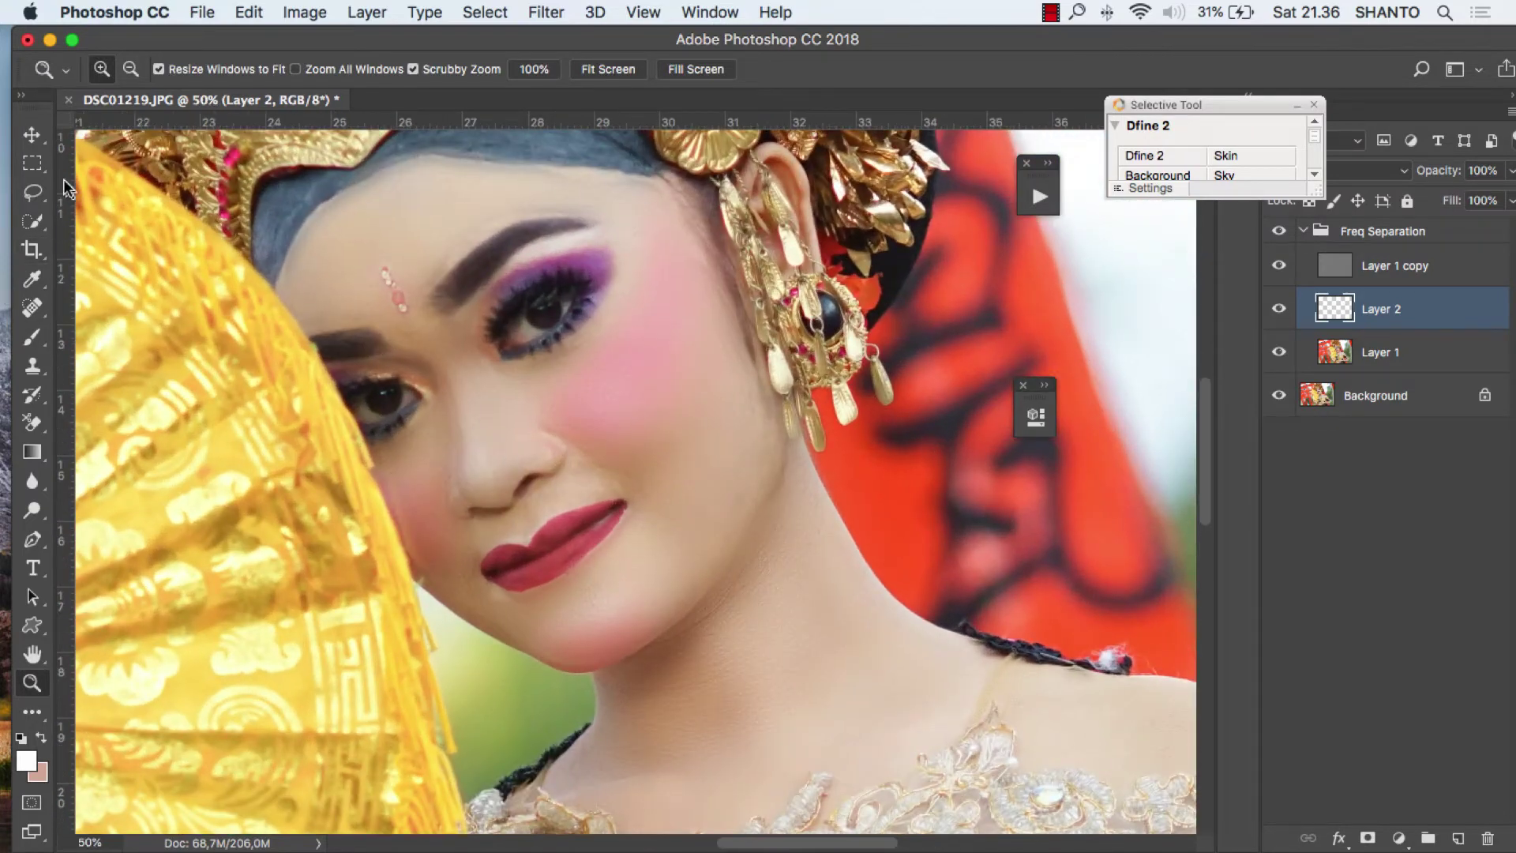
left_click(31, 337)
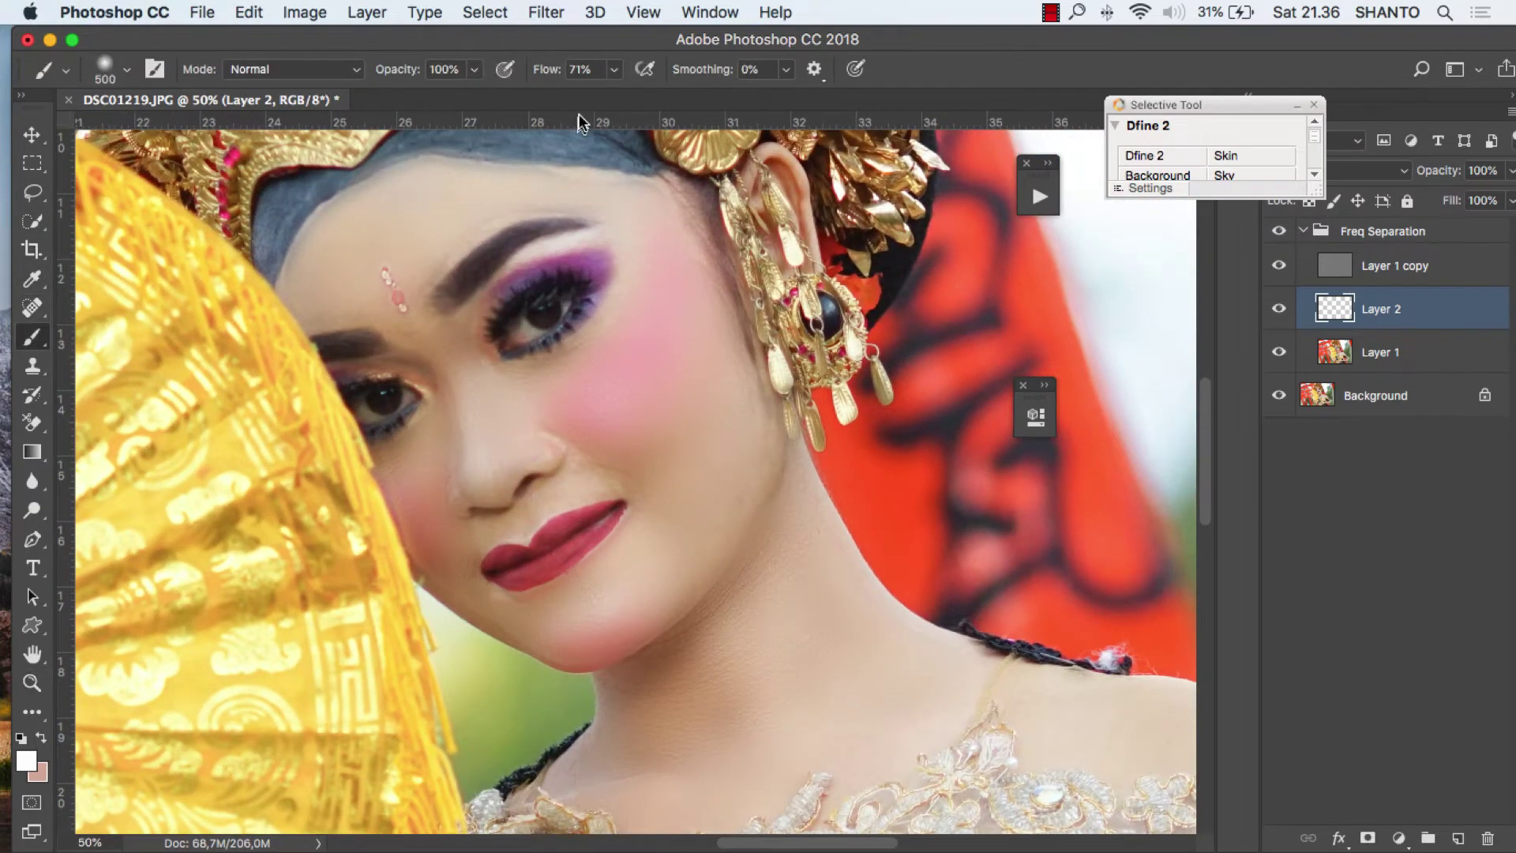
left_click(616, 70)
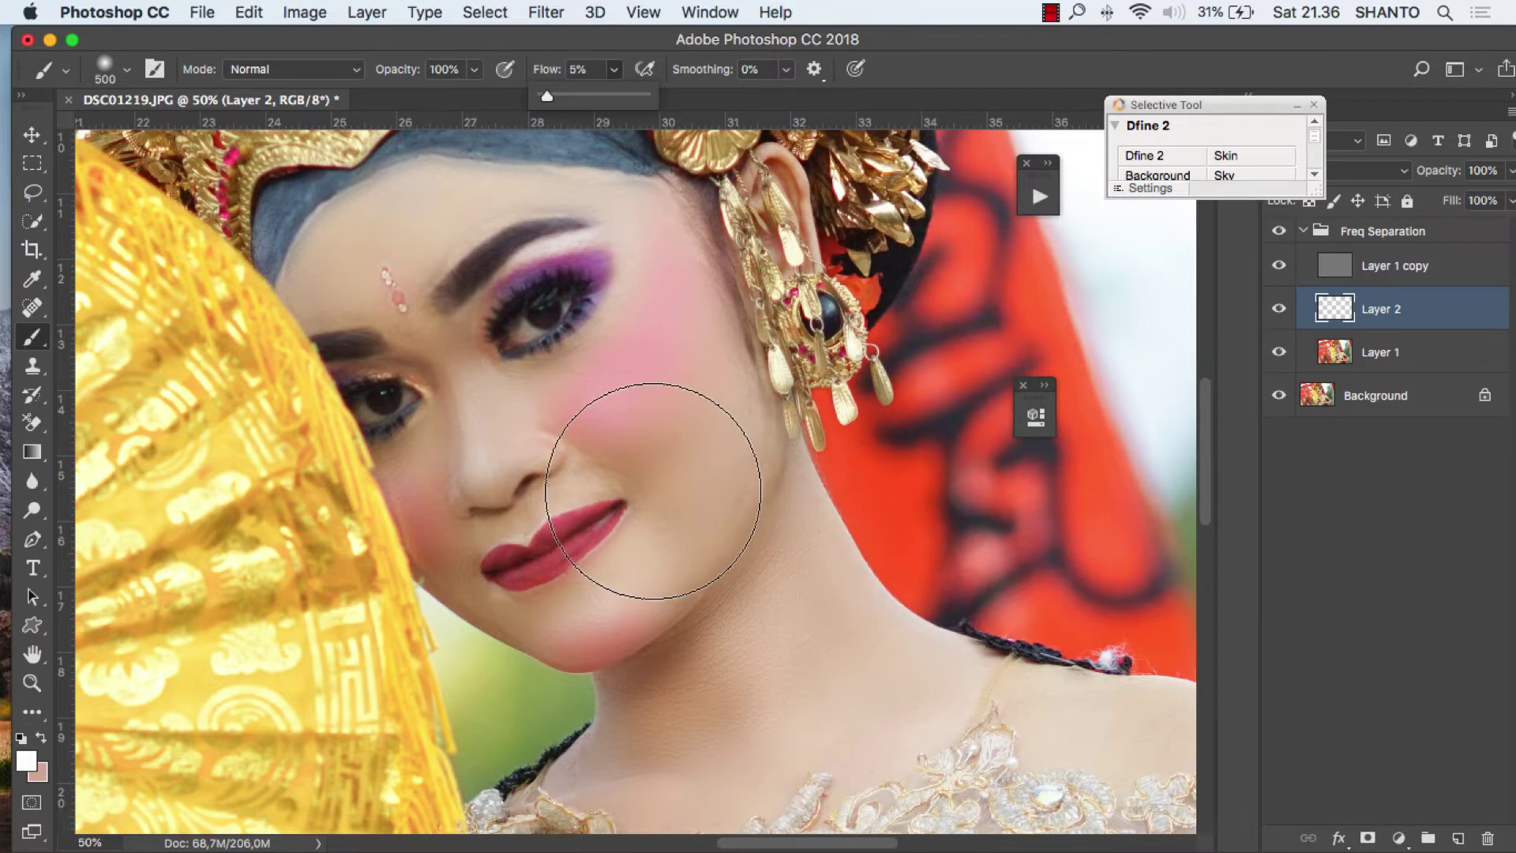
- Shrink the brush to 200 px and paint a sampled skin tone over the chin, cheek and neck on the new layer
key("bracketleft")
key("bracketleft")
key("bracketleft")
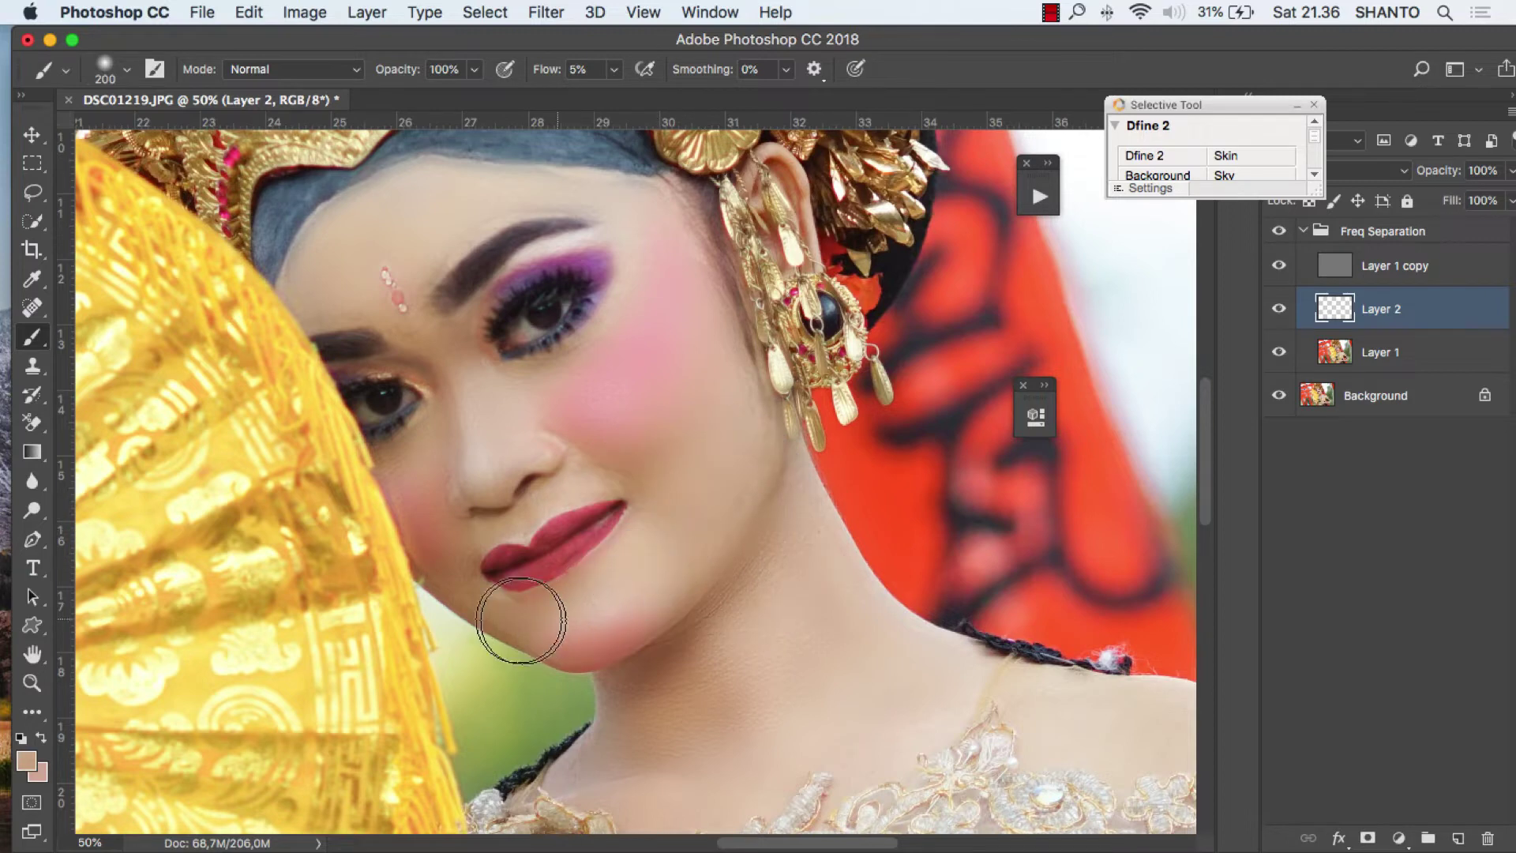
mouse_move(455, 564)
left_mouse_down()
mouse_move(505, 514)
mouse_move(602, 463)
mouse_move(653, 474)
left_mouse_up()
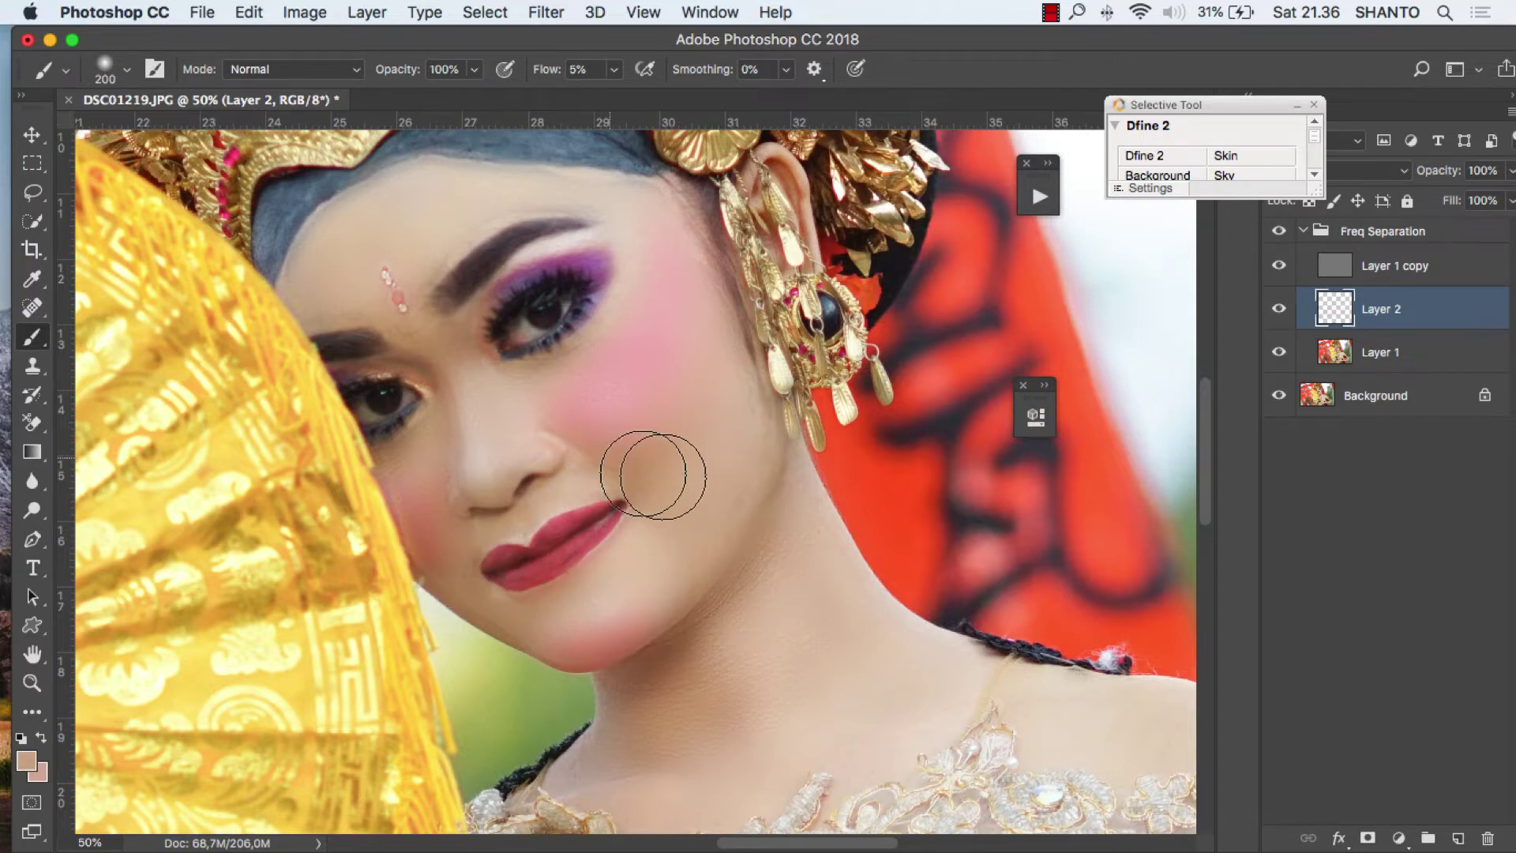
mouse_move(639, 420)
left_mouse_down()
mouse_move(491, 383)
mouse_move(531, 387)
mouse_move(452, 409)
mouse_move(422, 473)
mouse_move(446, 436)
mouse_move(449, 373)
mouse_move(366, 266)
mouse_move(446, 220)
mouse_move(595, 210)
mouse_move(700, 327)
mouse_move(740, 406)
mouse_move(781, 570)
mouse_move(640, 702)
mouse_move(672, 690)
mouse_move(693, 714)
mouse_move(666, 742)
mouse_move(831, 687)
mouse_move(670, 731)
mouse_move(639, 678)
mouse_move(733, 573)
mouse_move(595, 682)
mouse_move(695, 618)
mouse_move(756, 435)
mouse_move(675, 562)
mouse_move(593, 615)
mouse_move(491, 606)
mouse_move(422, 574)
mouse_move(427, 559)
mouse_move(419, 575)
mouse_move(547, 631)
mouse_move(461, 624)
mouse_move(687, 721)
left_mouse_up()
- Stamp all visible layers into a new layer above the Freq Separation group
scroll(687, 721, "down", 5)
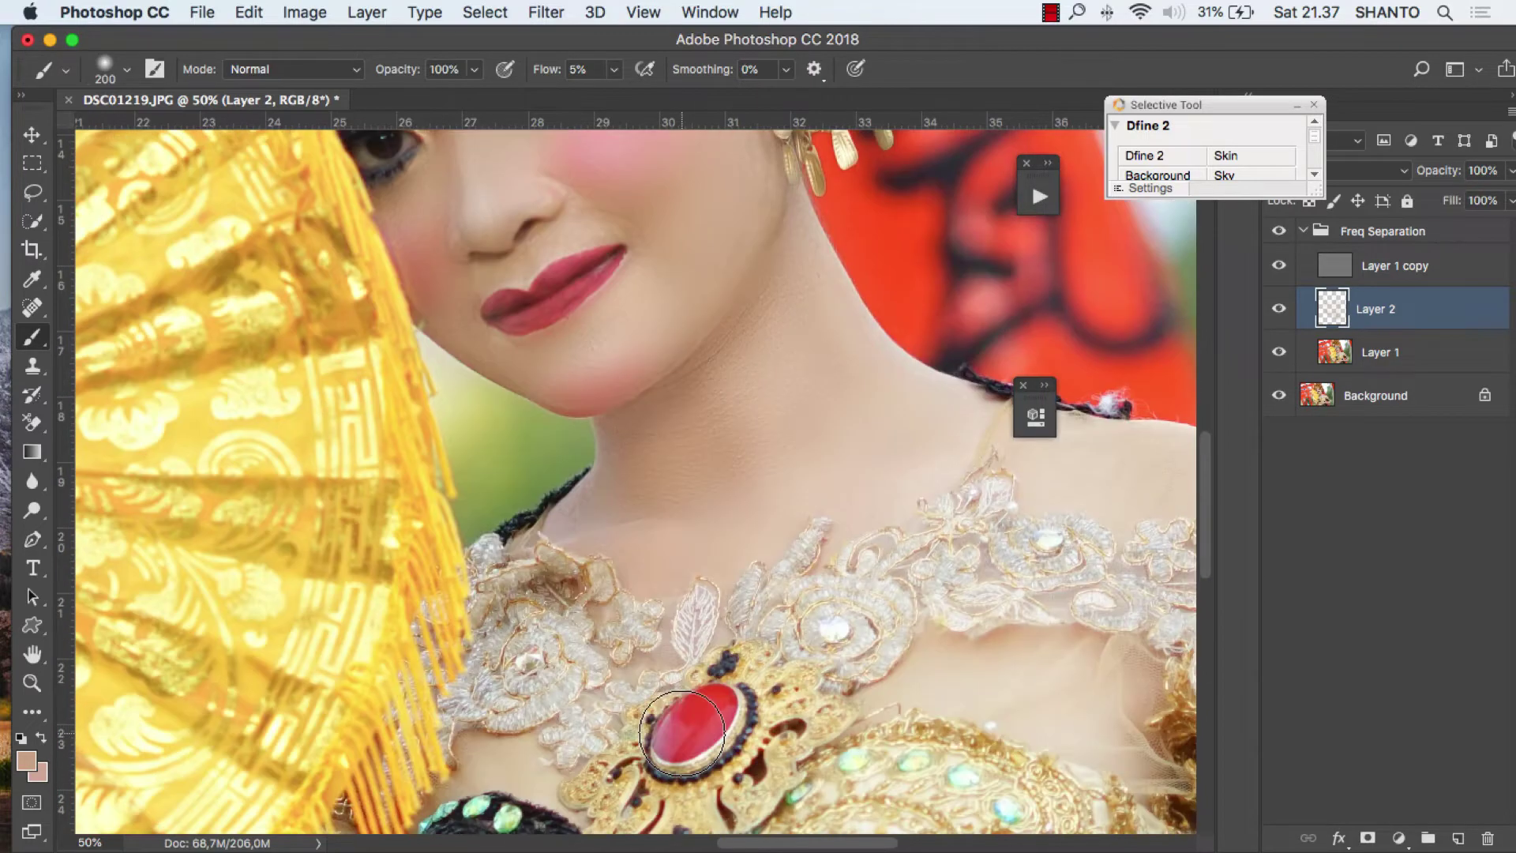
scroll(223, 579, "down", 3)
key("z")
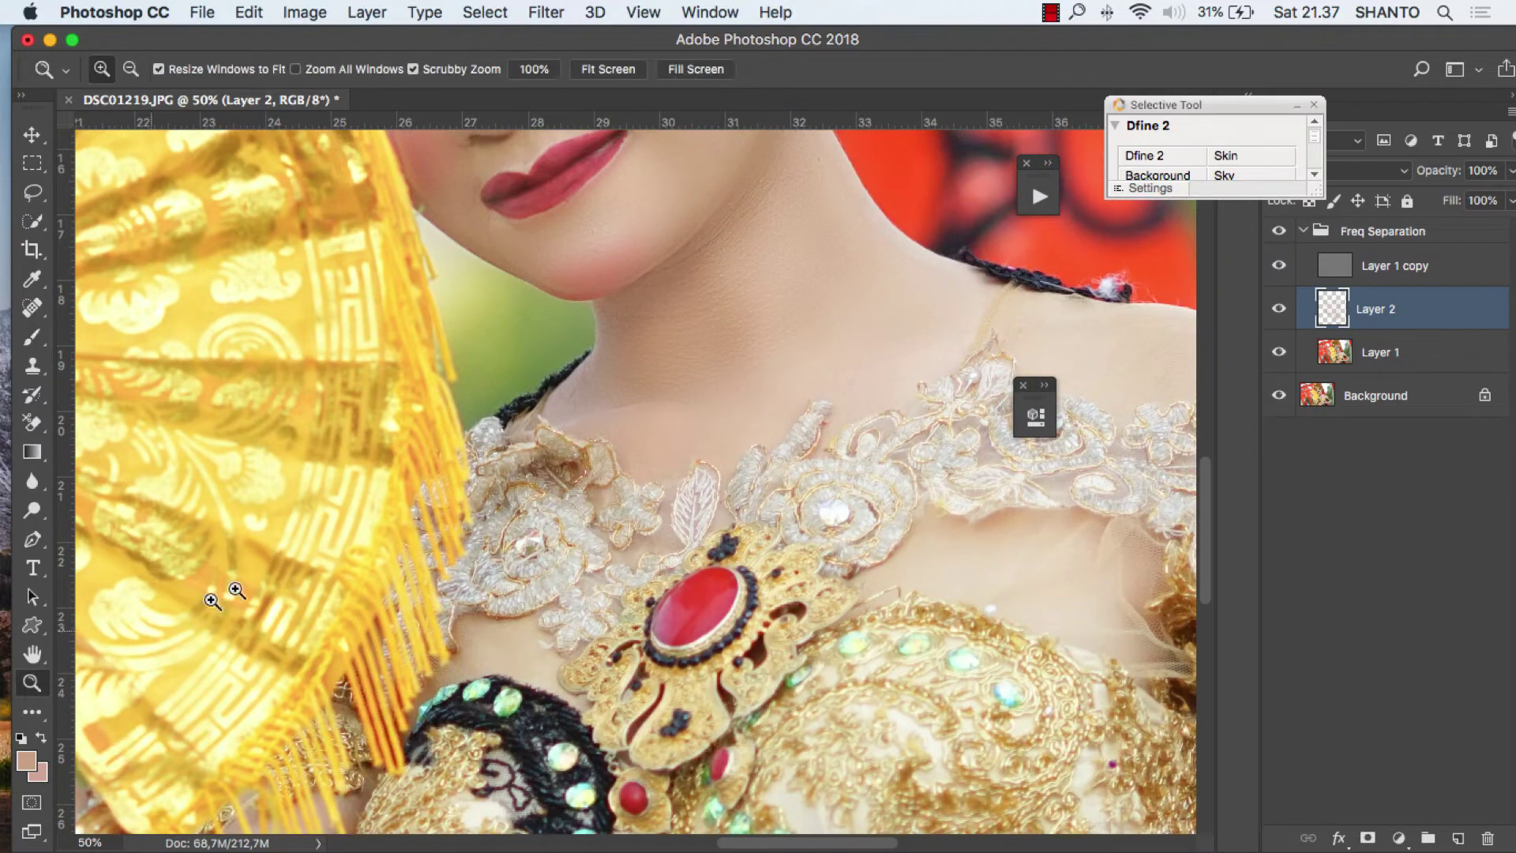
left_click(626, 237)
scroll(643, 288, "up", 8)
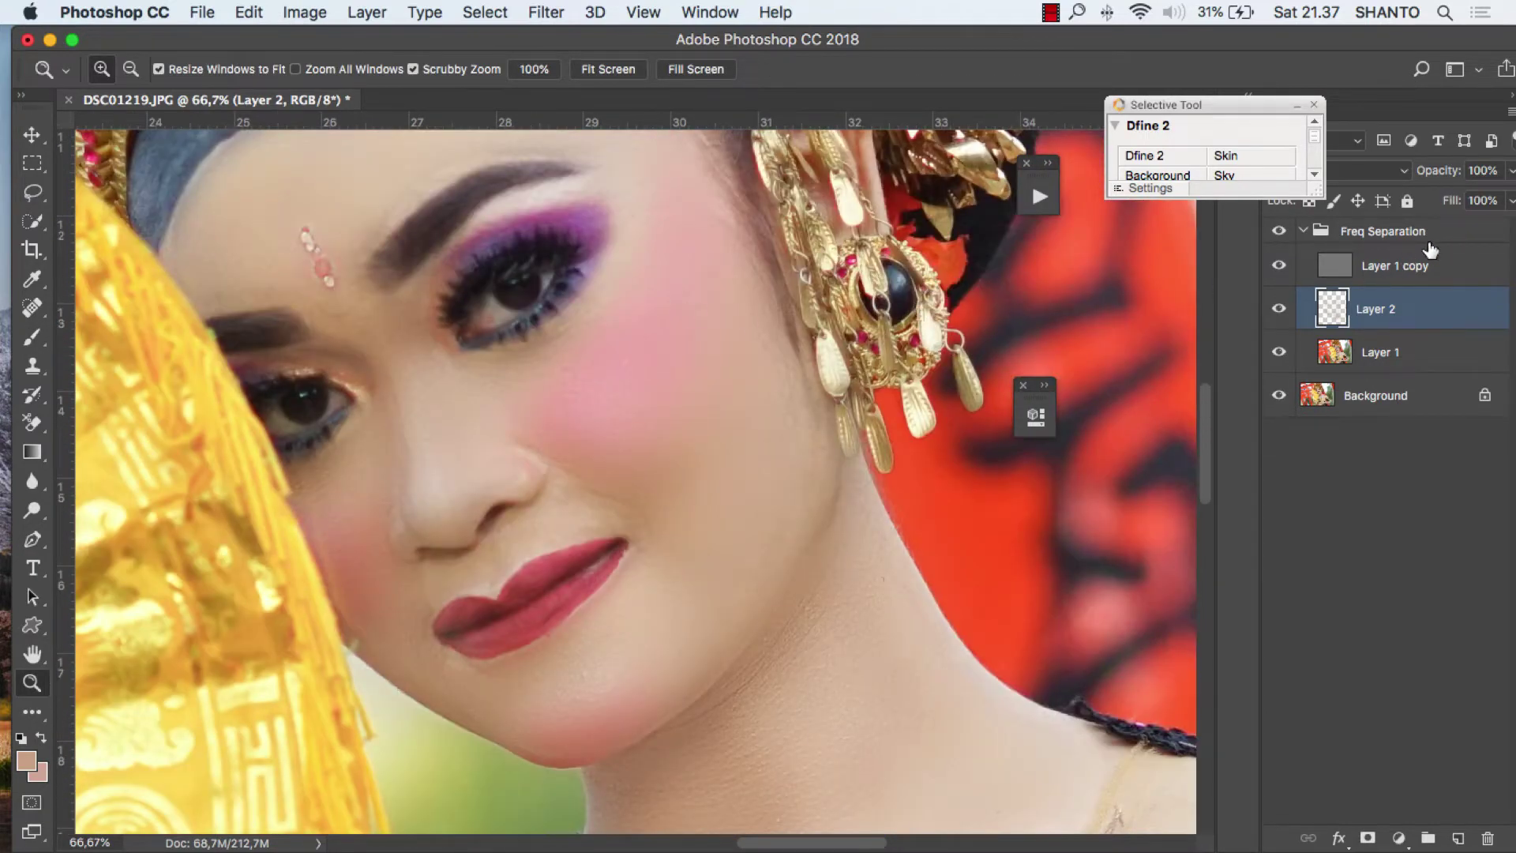
left_click(1407, 234)
key("alt")
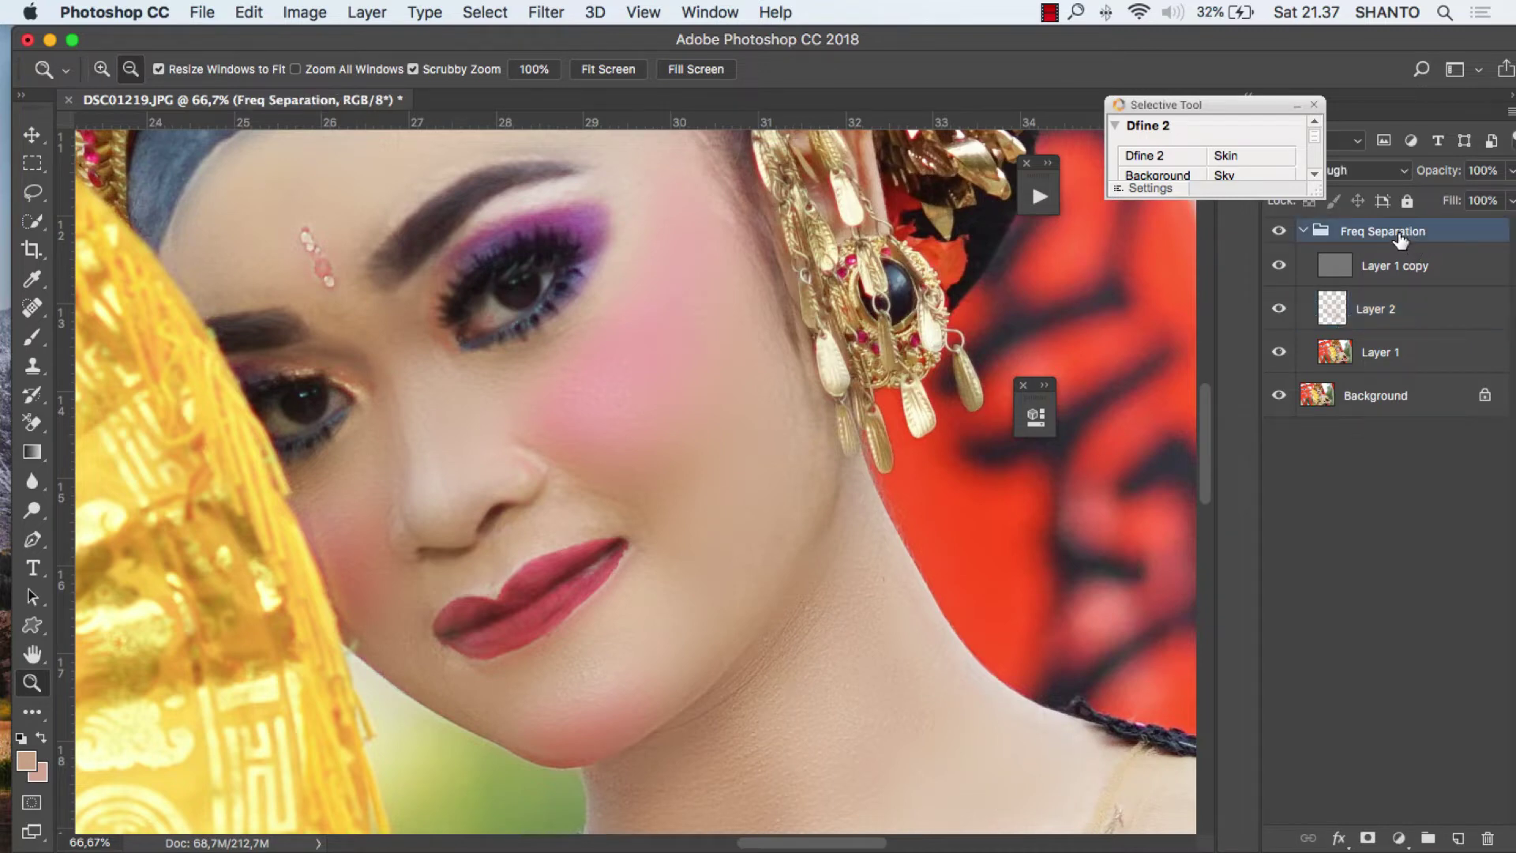
key("super+alt+shift+e")
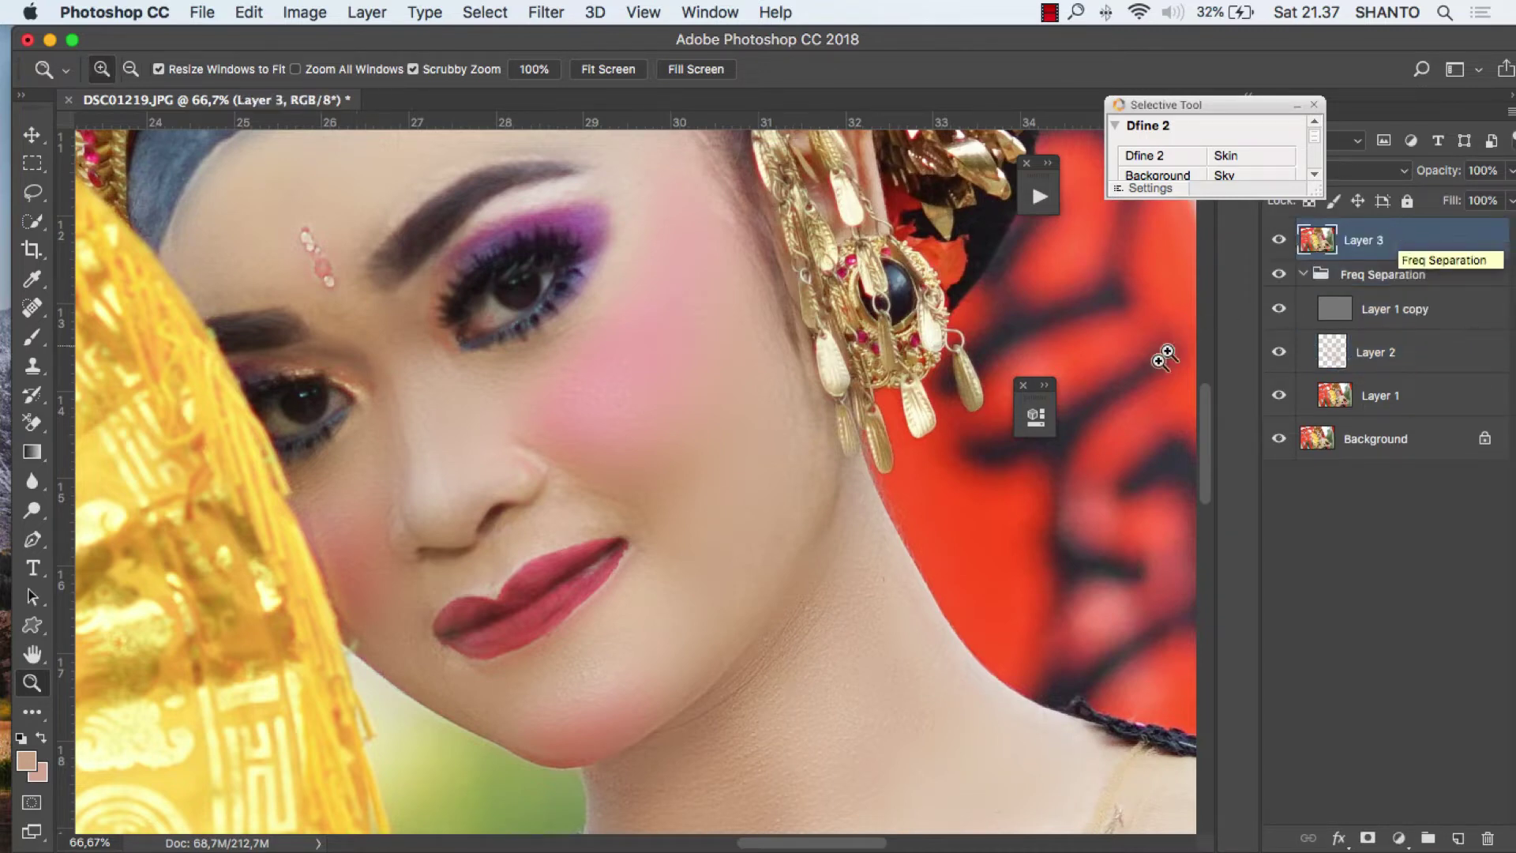
- Run the recorded tajam action on the stamped Layer 3 to sharpen it
left_click(1034, 199)
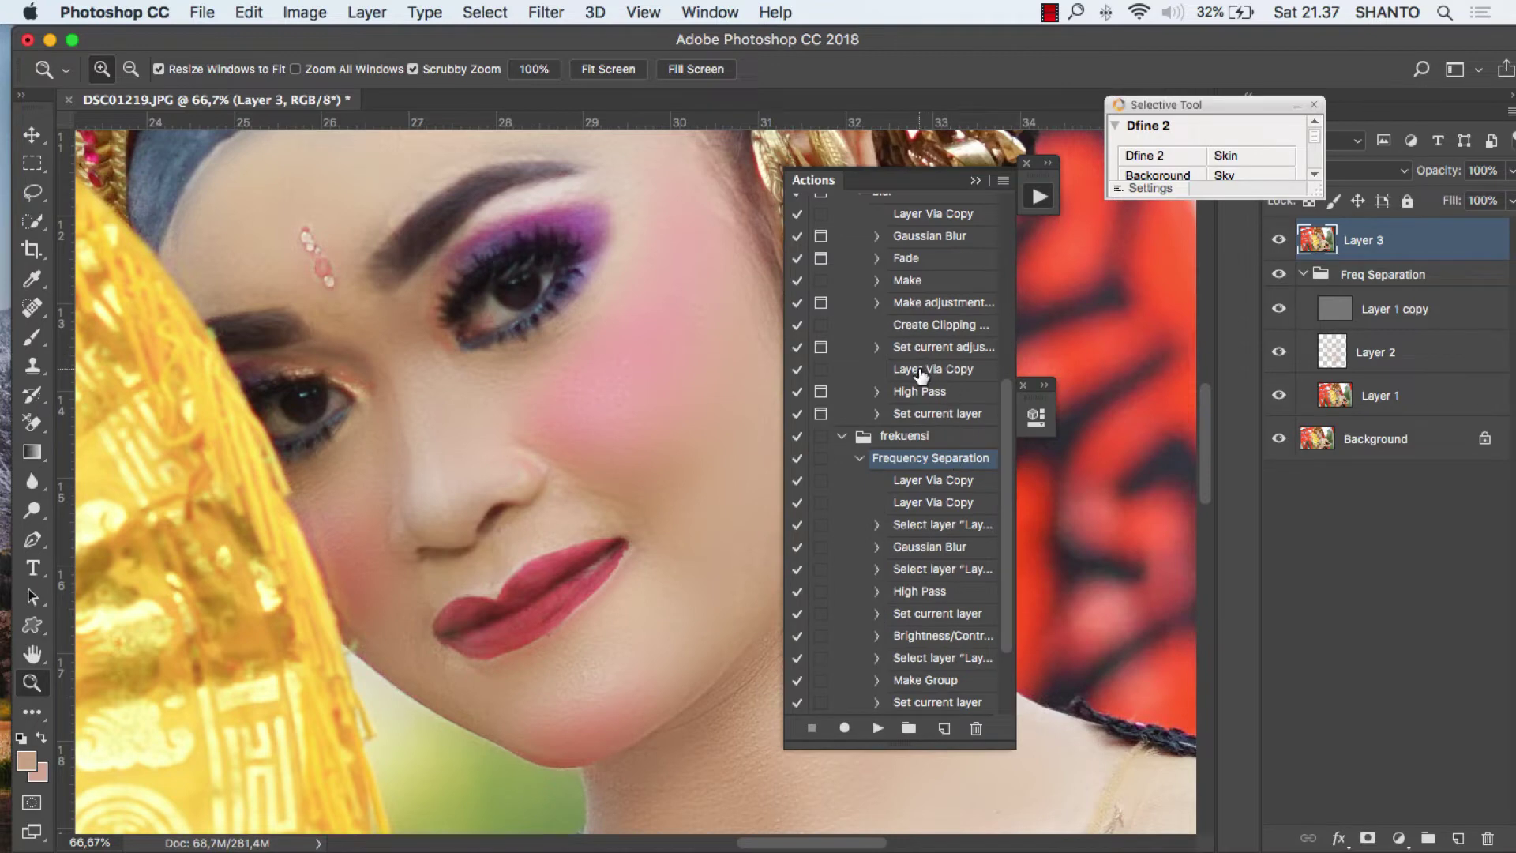
scroll(916, 418, "up", 5)
left_click(897, 331)
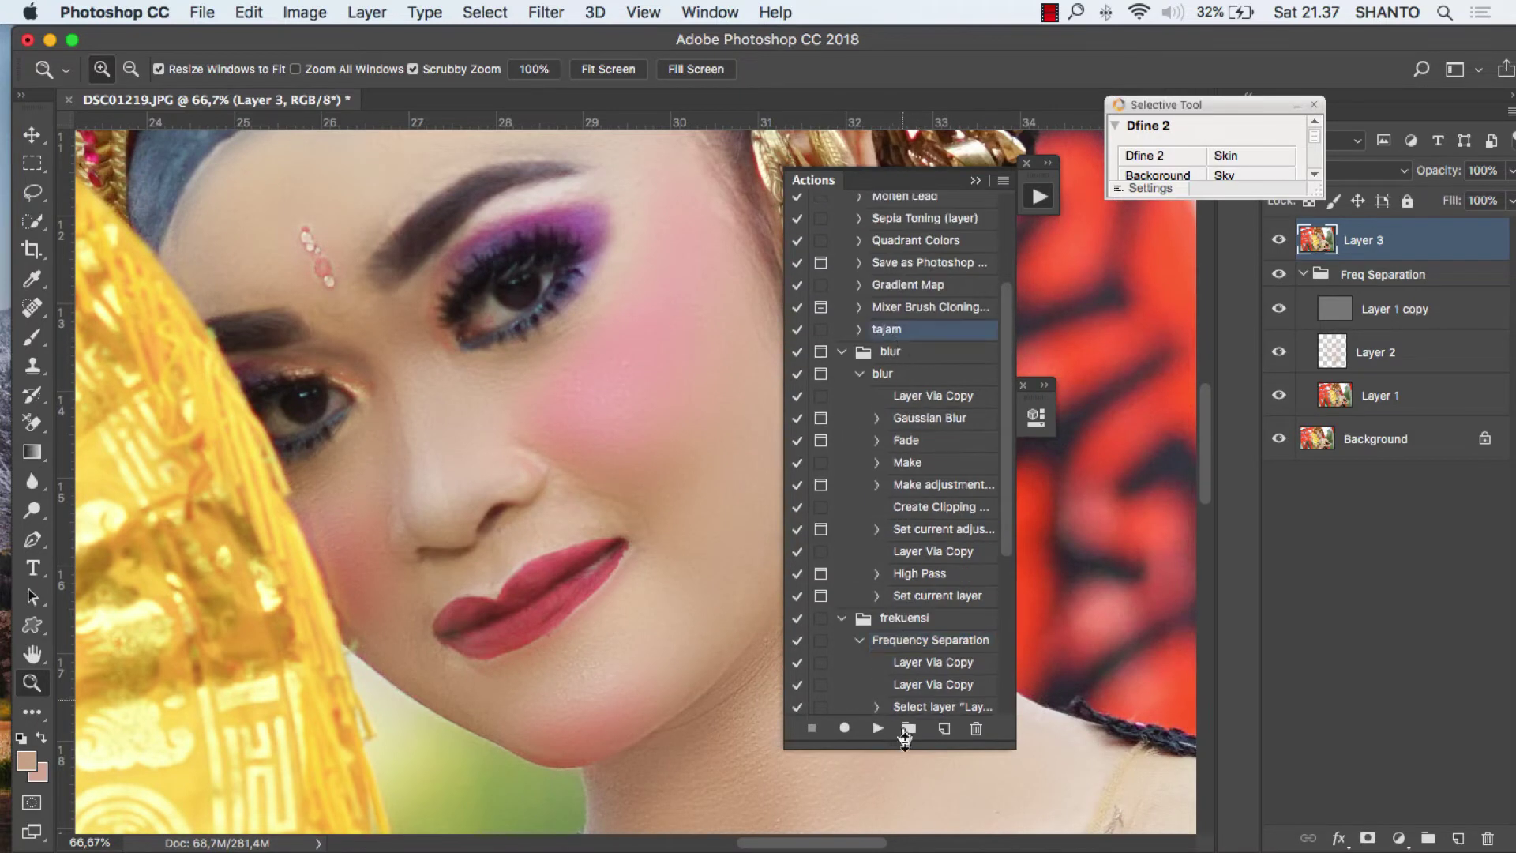
left_click(881, 730)
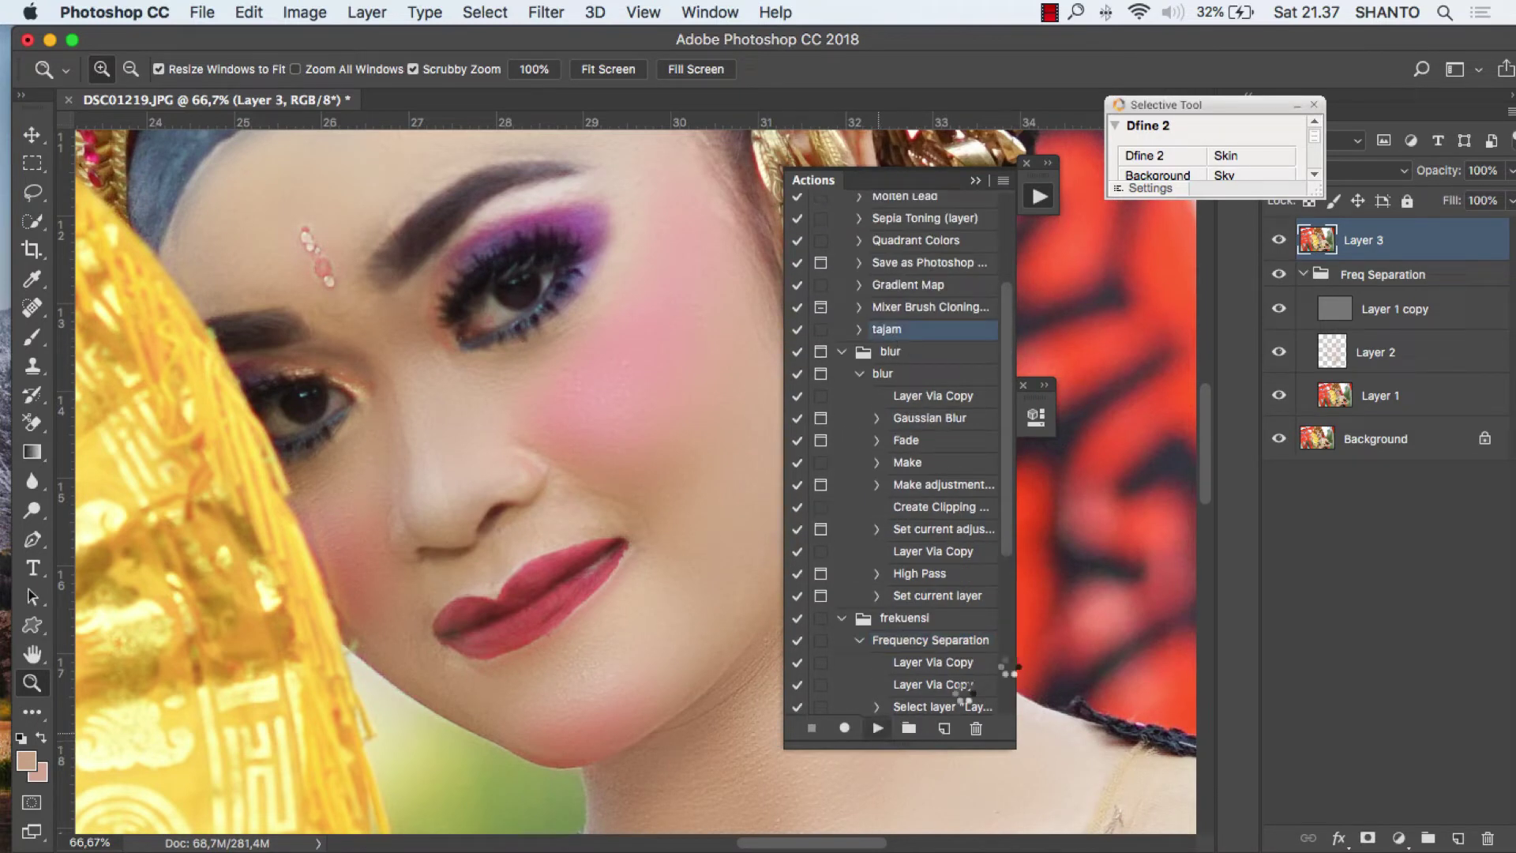
left_click(976, 181)
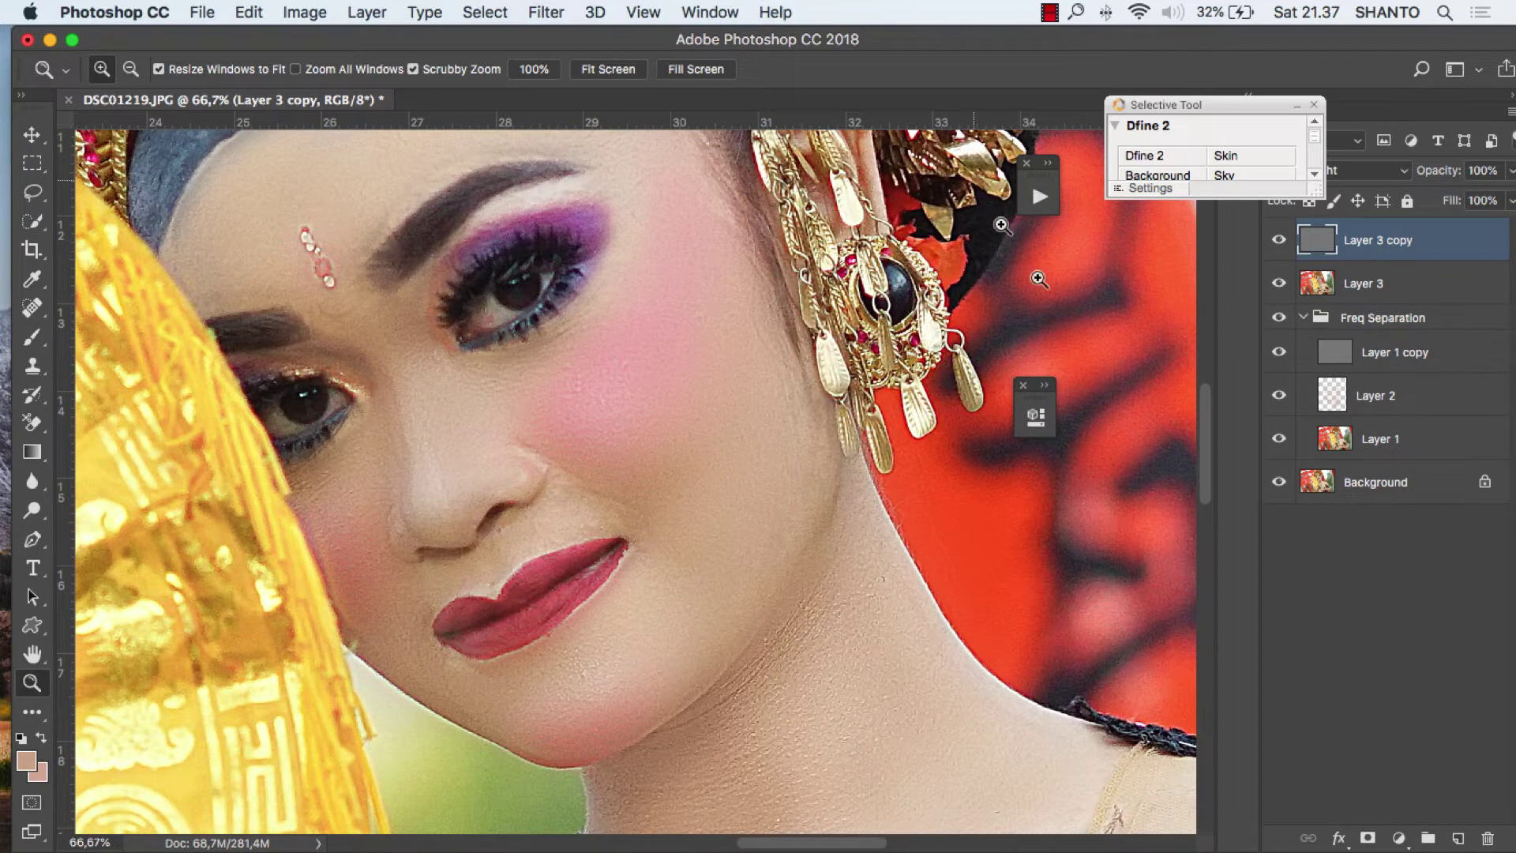
- Lower the sharpening layer's opacity to 62% and merge it into Layer 3
left_click(1511, 171)
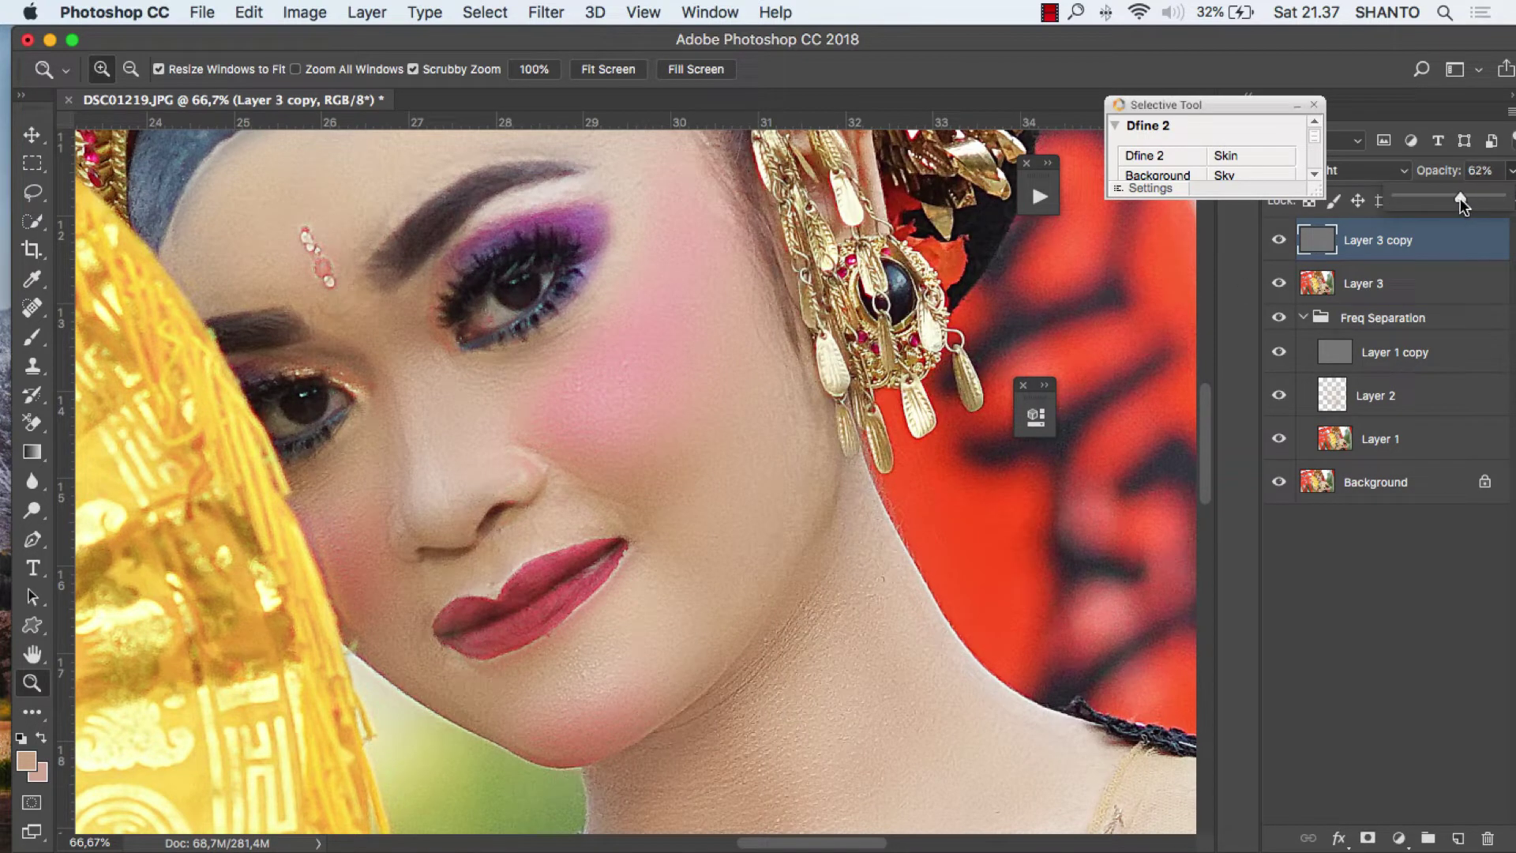
key("BackSpace")
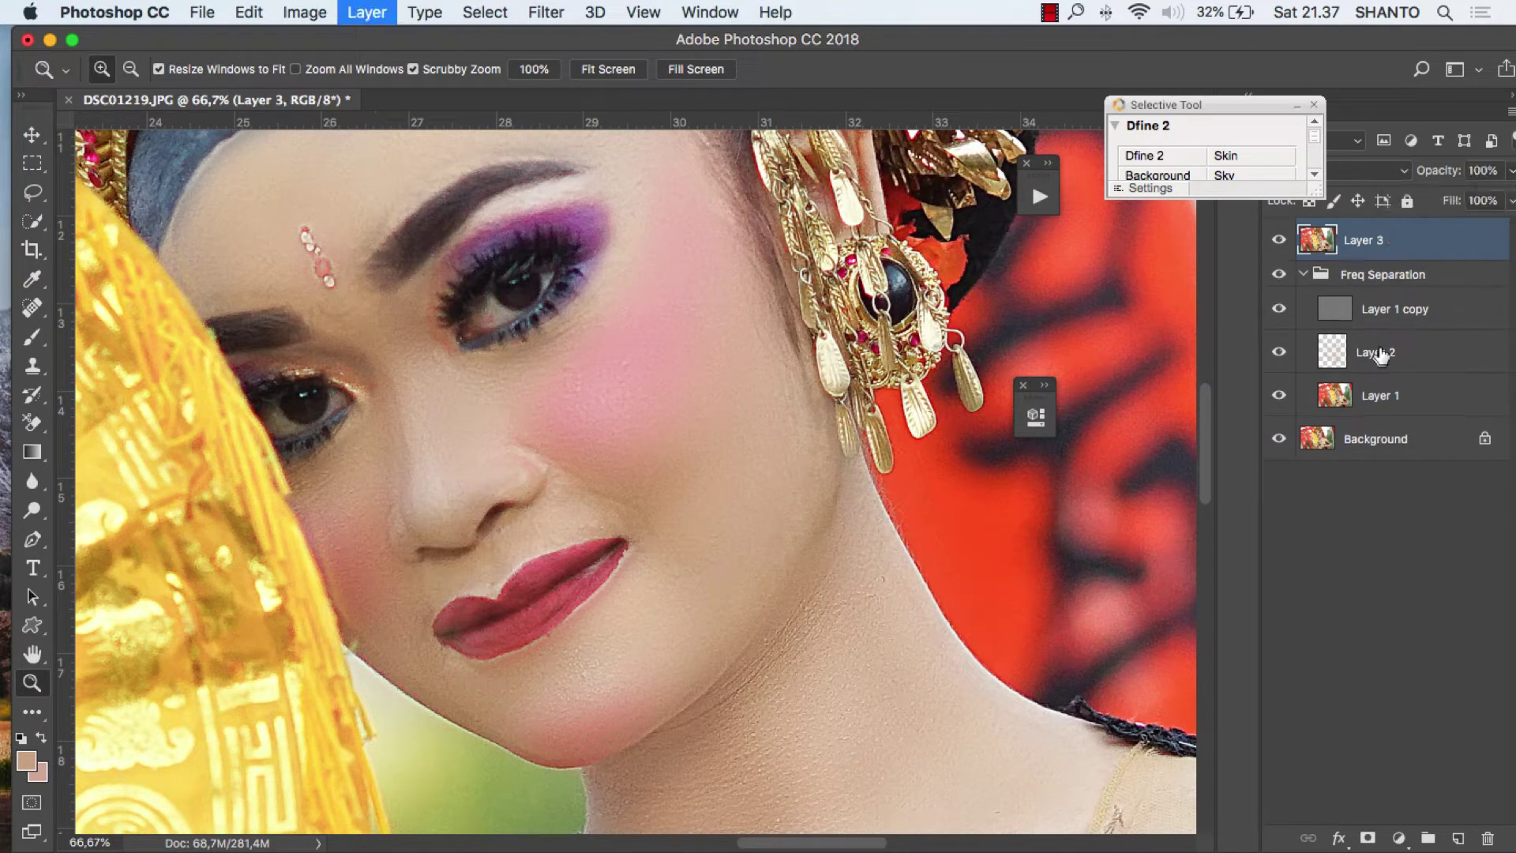
- Move Layer 1 copy out of the Freq Separation group to above Layer 3 and set its blend mode to Soft Light
left_click_drag(1387, 326, 1353, 229)
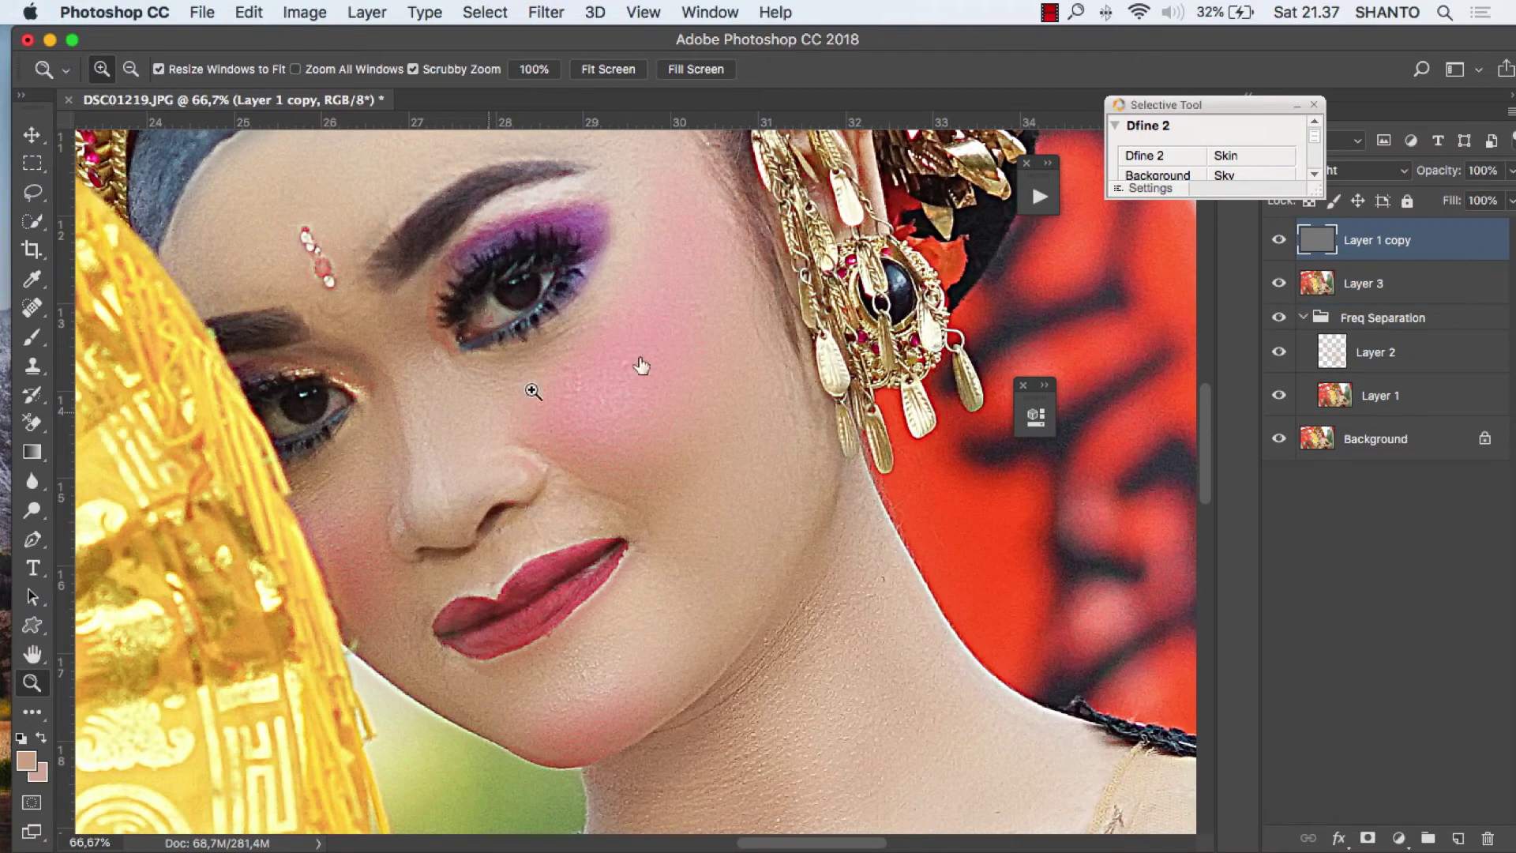
left_click(1366, 168)
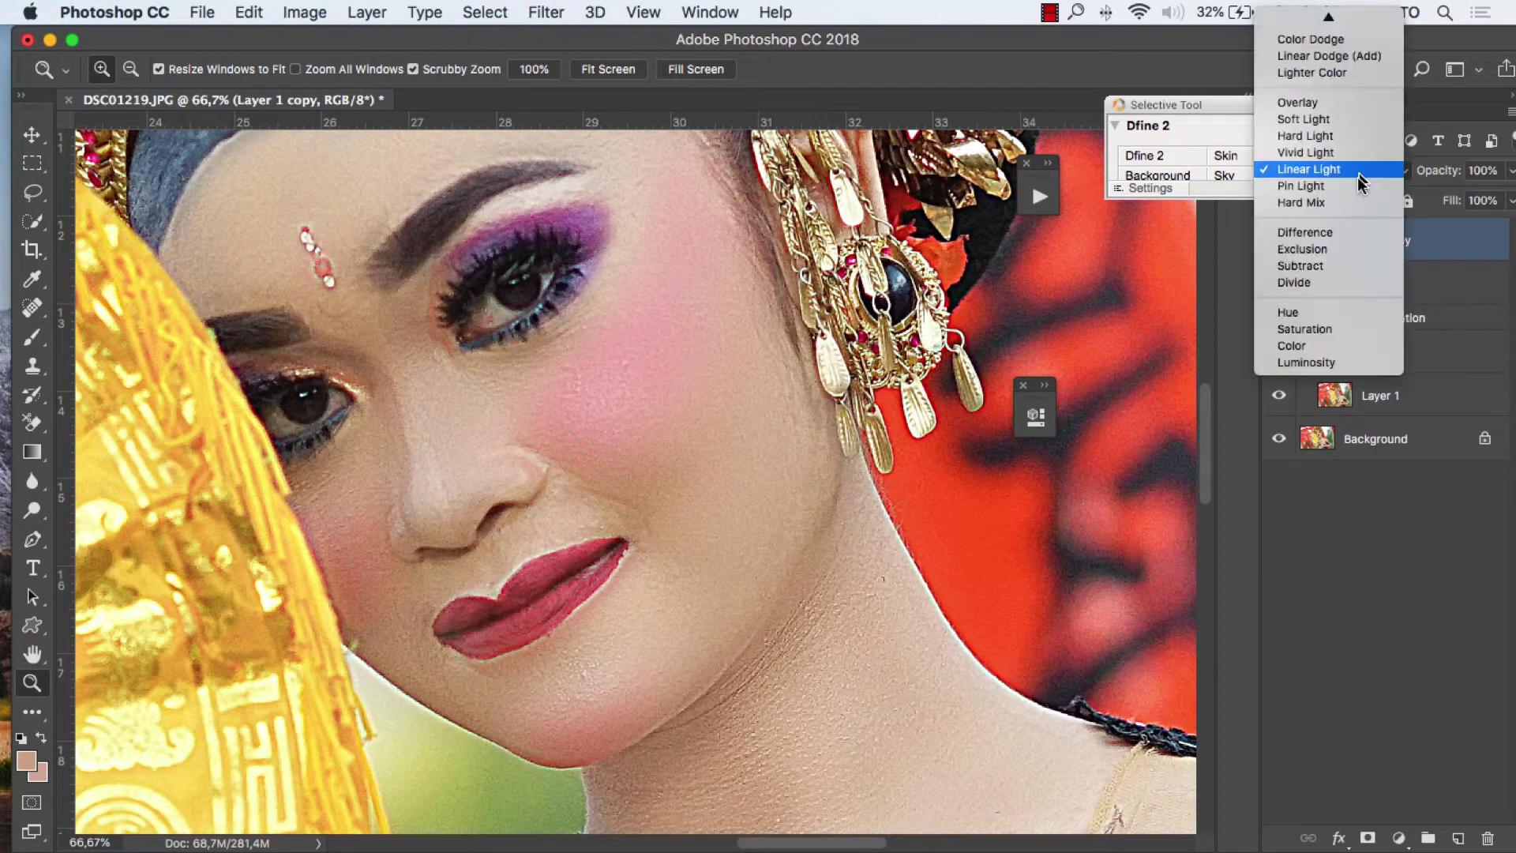
left_click(1346, 118)
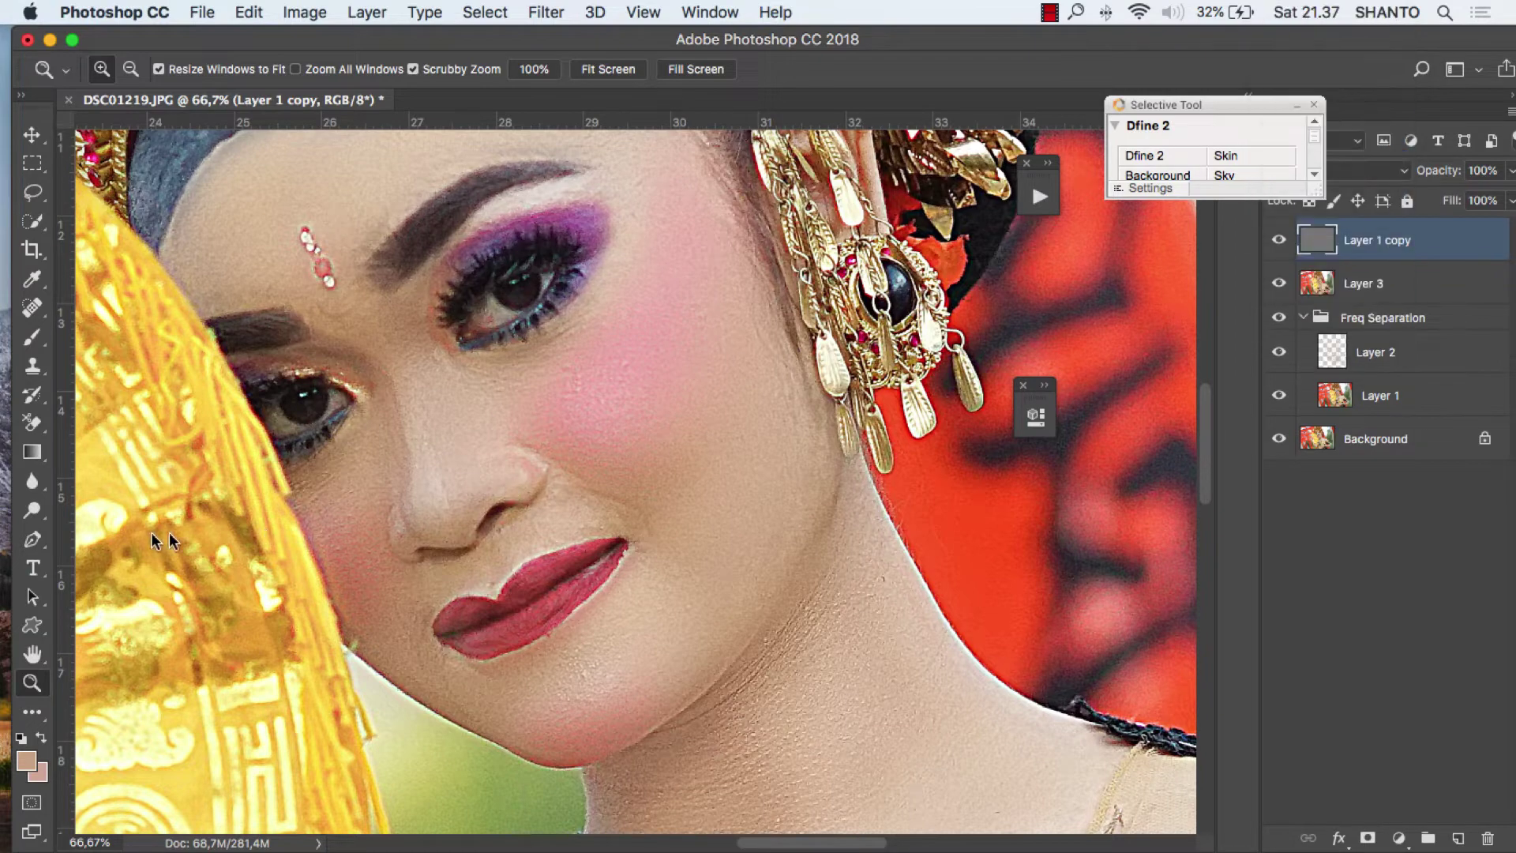
- Lighten the side of the nose with the Dodge tool on Layer 1 copy, using a 50 px brush
left_click(32, 509)
key("bracketleft")
key("bracketleft")
key("bracketleft")
key("bracketleft")
key("bracketleft")
key("bracketleft")
key("bracketleft")
key("bracketleft")
key("bracketleft")
key("bracketleft")
key("bracketleft")
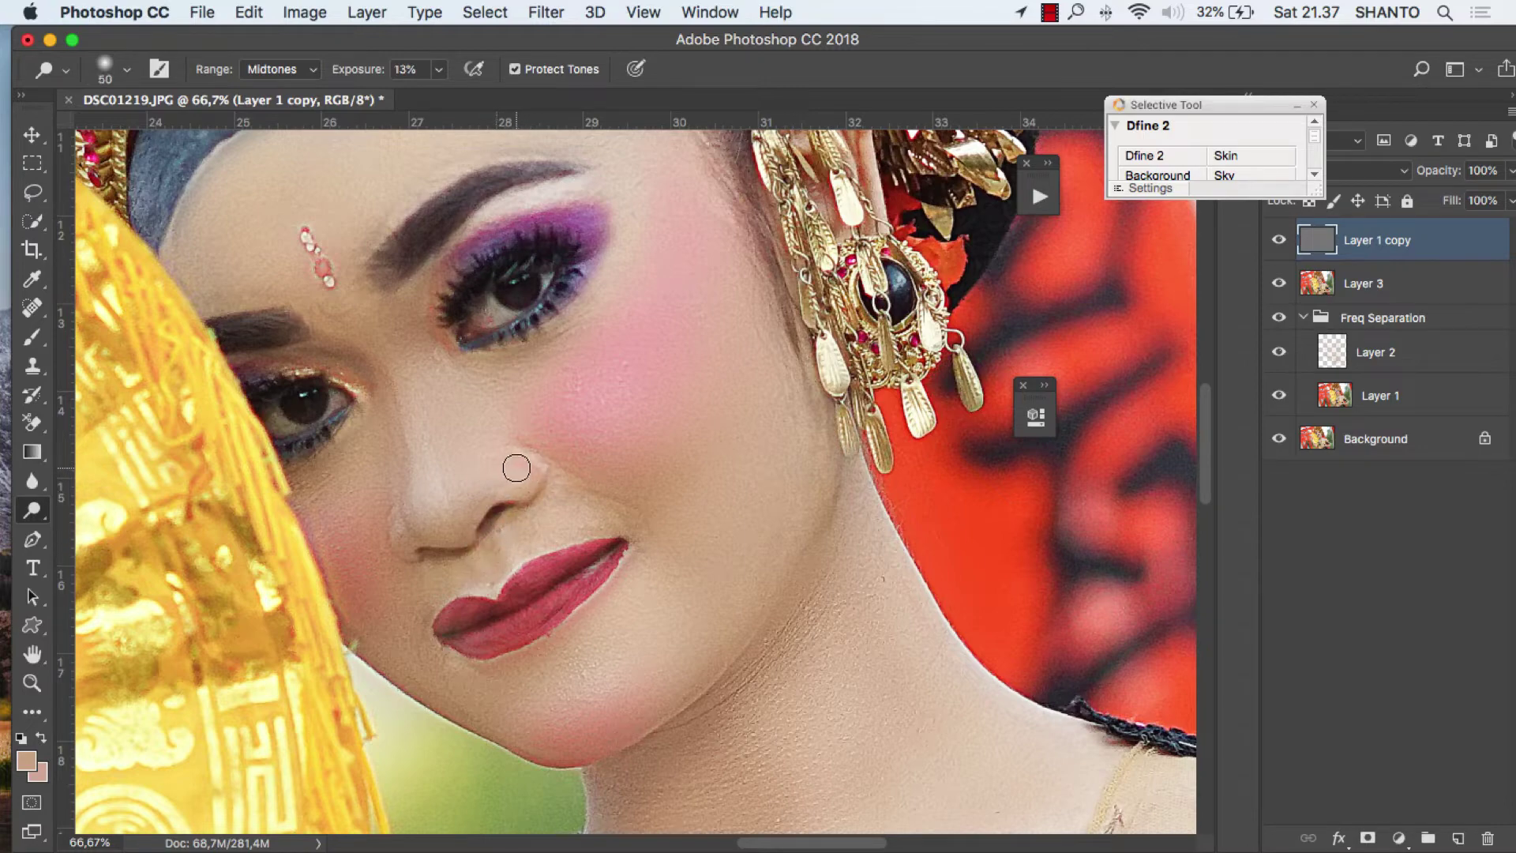
left_click_drag(516, 468, 524, 478)
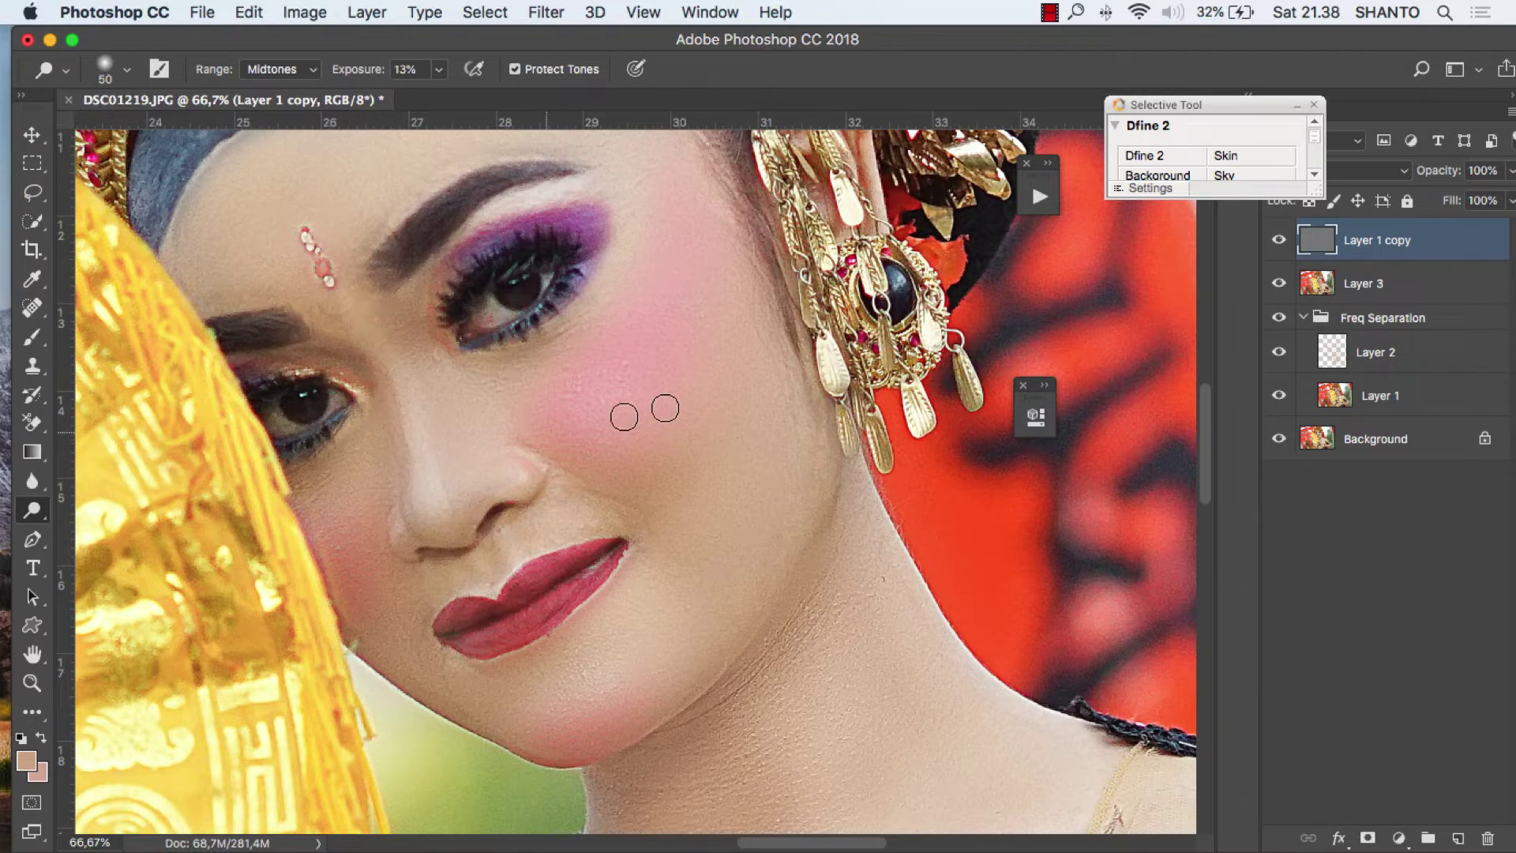
- Lighten the temple, cheek and area beside the mouth with the Dodge tool, using brush sizes of 200 and 175 px
key("bracketright")
key("bracketright")
key("bracketright")
key("bracketright")
key("bracketright")
key("bracketright")
key("bracketright")
key("bracketright")
key("bracketright")
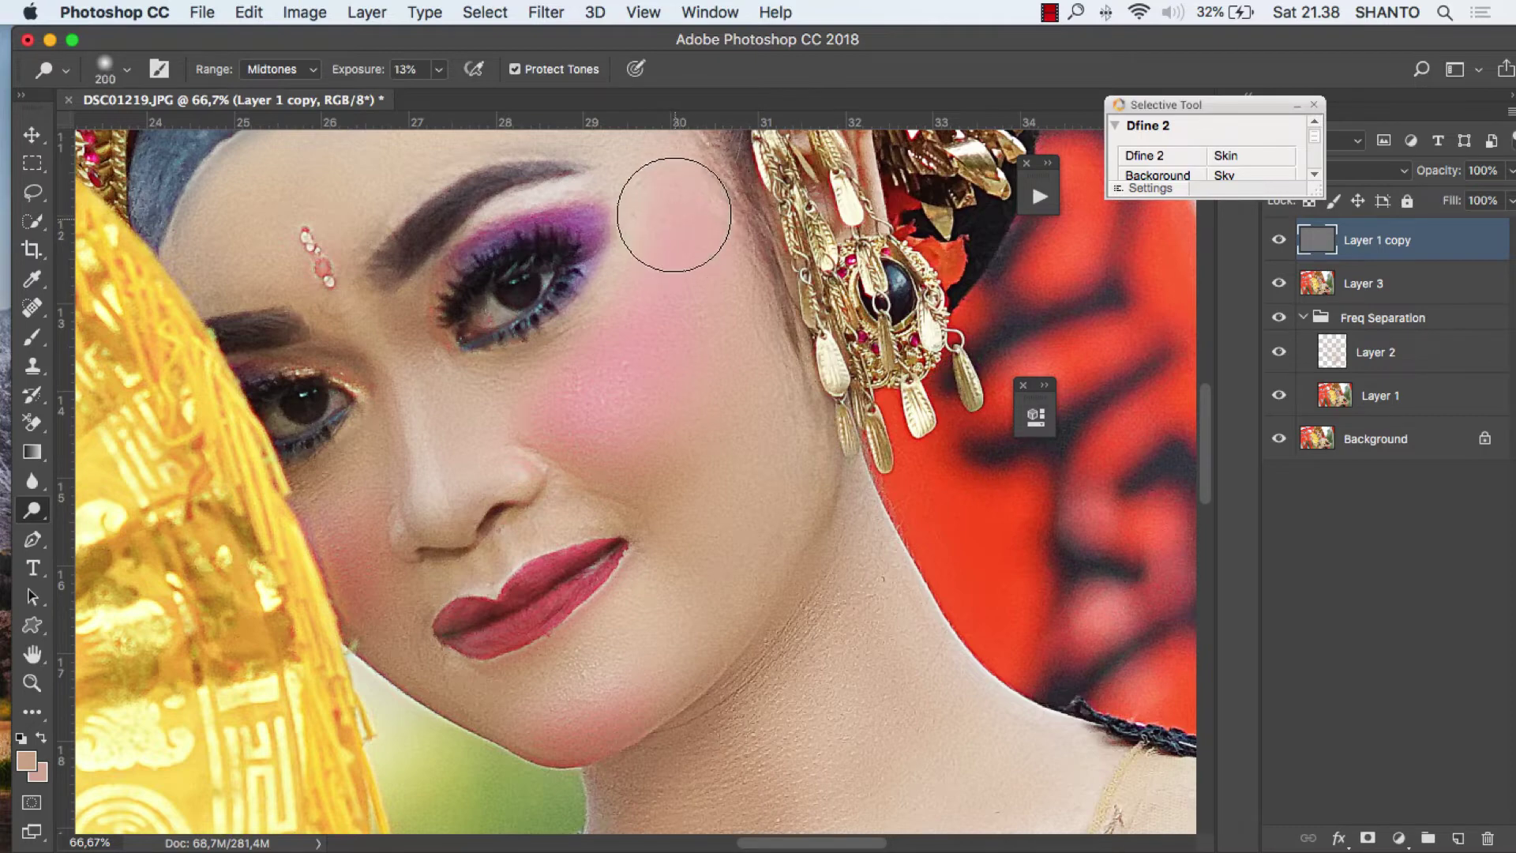
key("bracketleft")
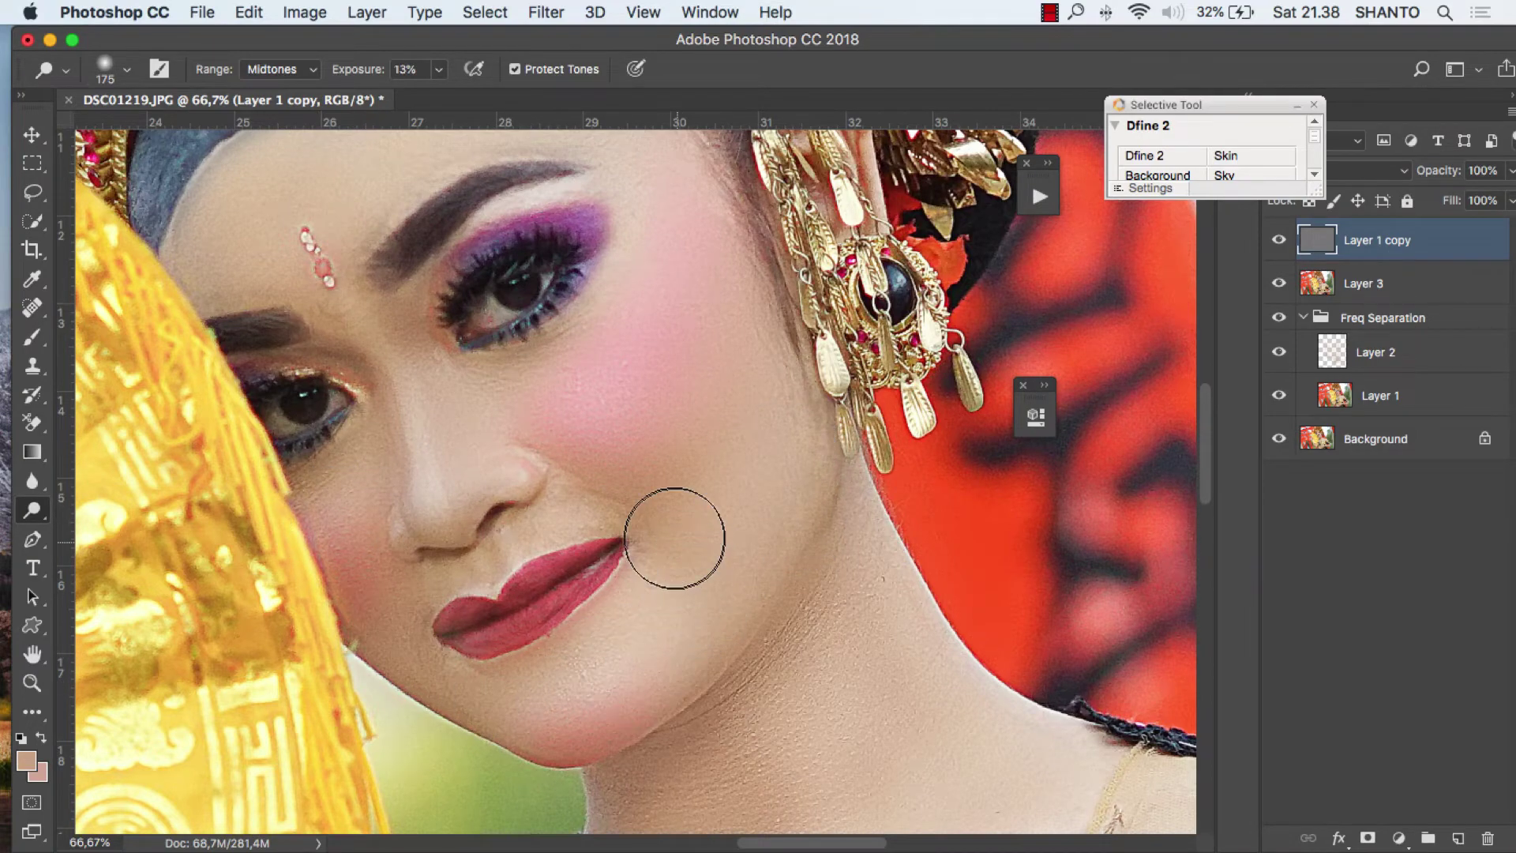
- Merge Layer 1 copy down into Layer 3
left_click(34, 683)
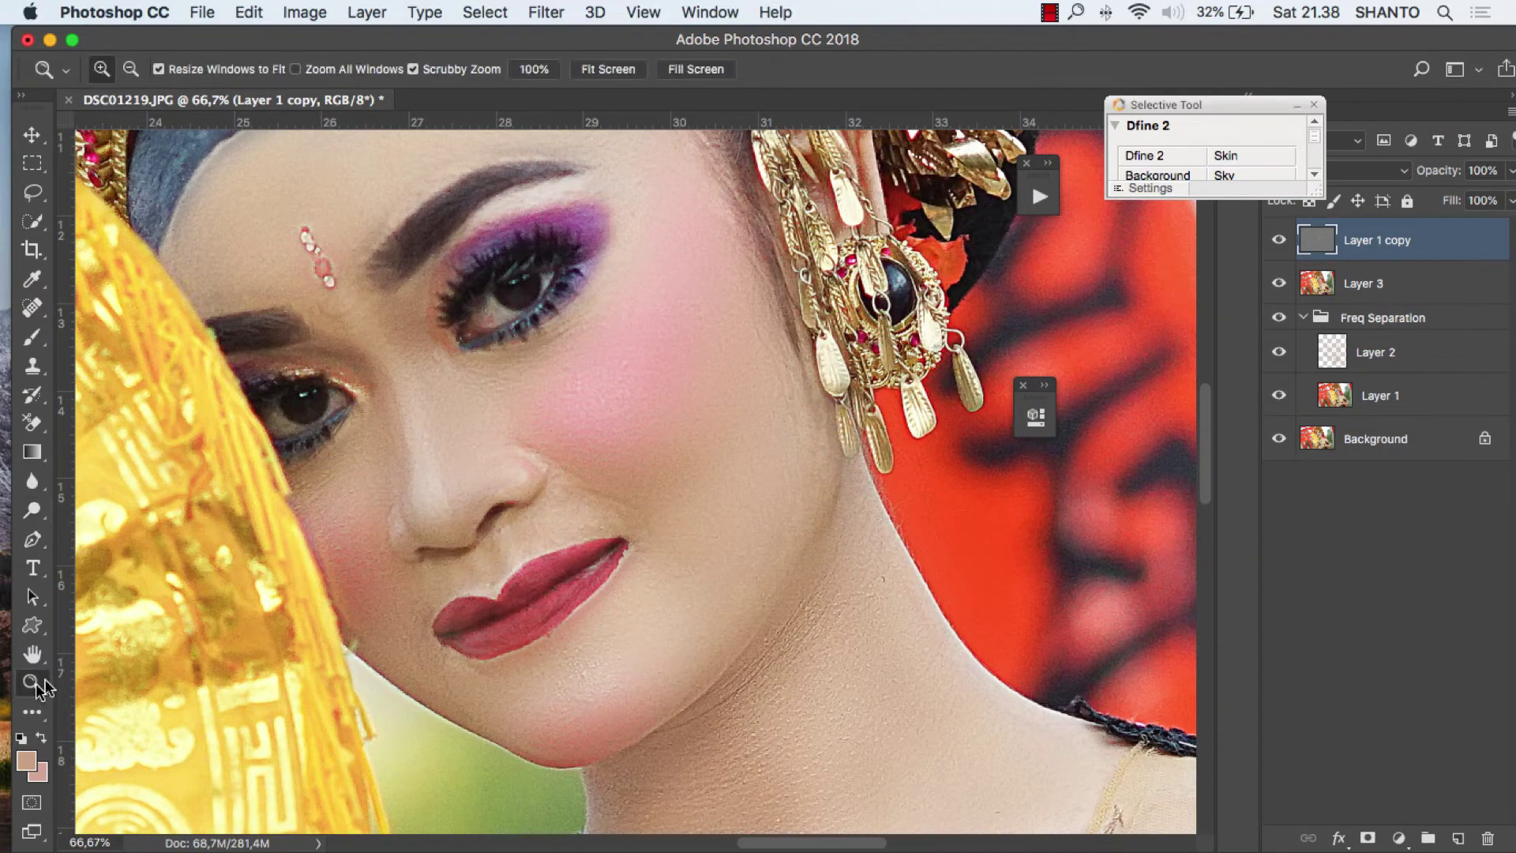
left_click(670, 545, "alt")
left_click(684, 525, "alt")
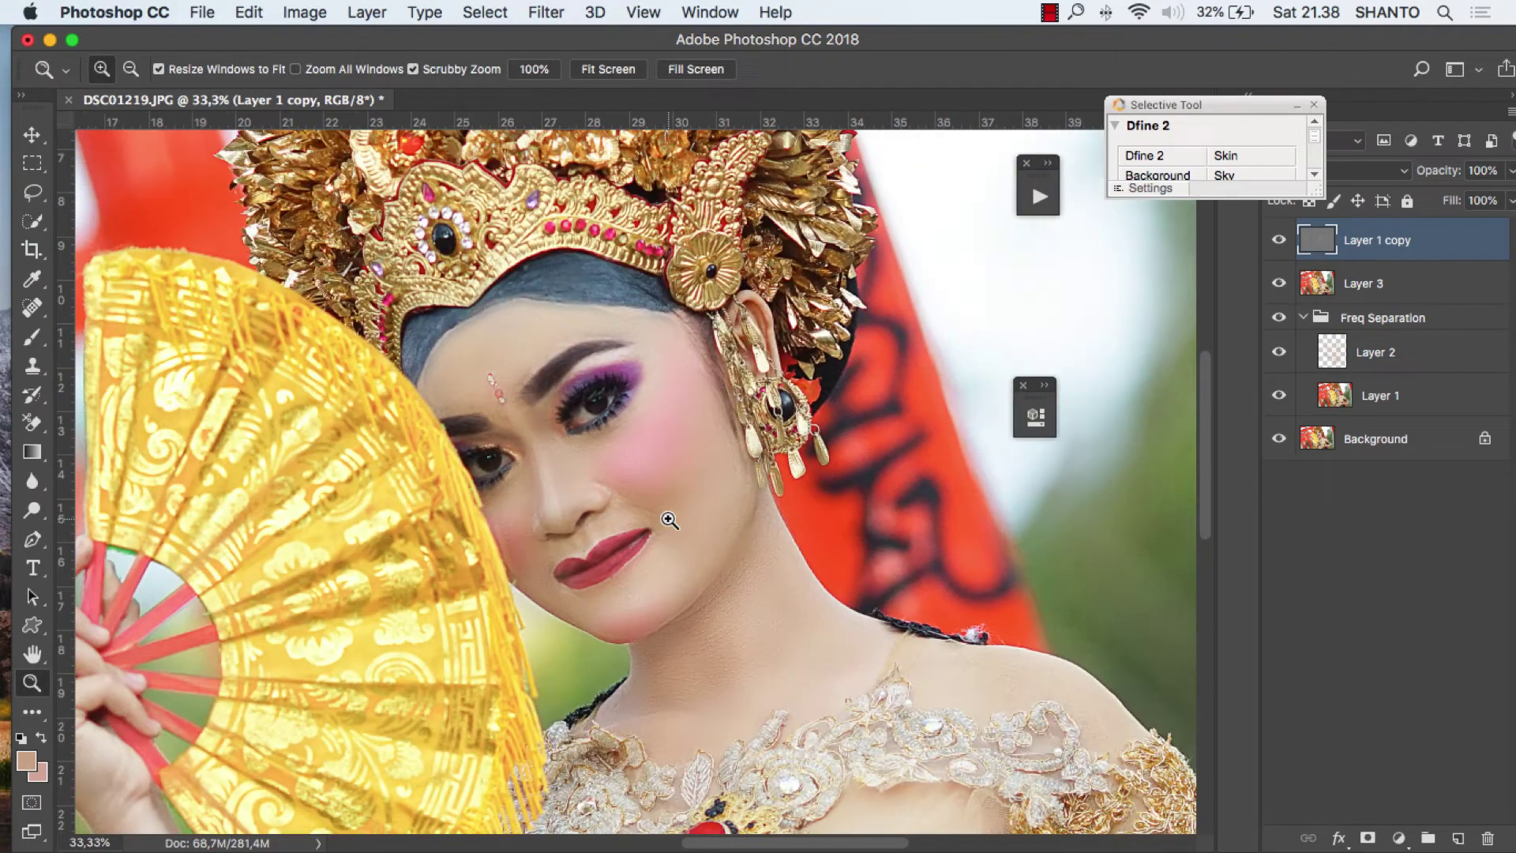
left_click(667, 519, "alt")
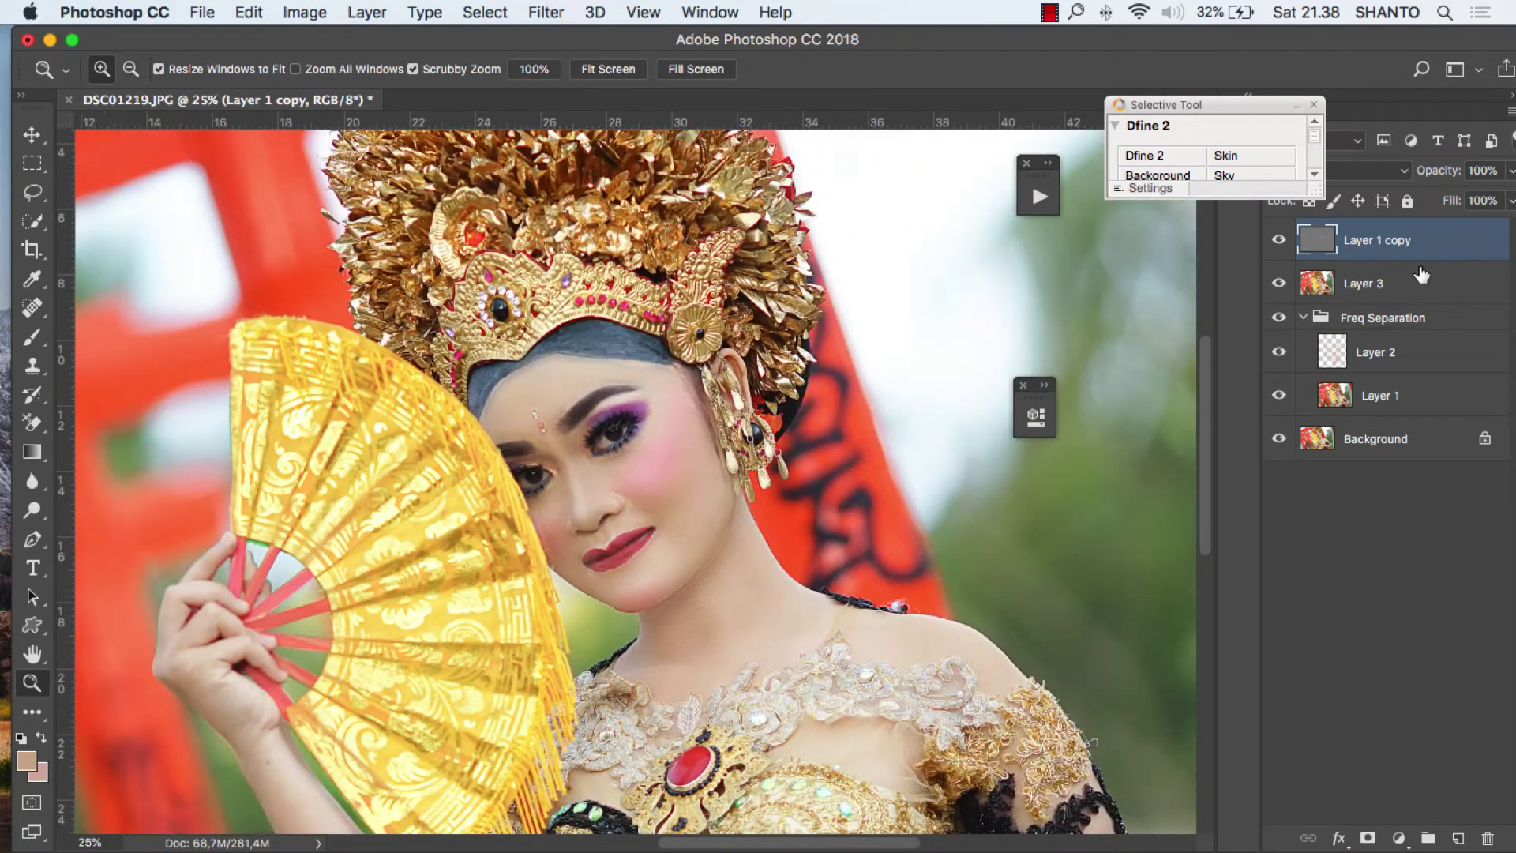
key("super+e")
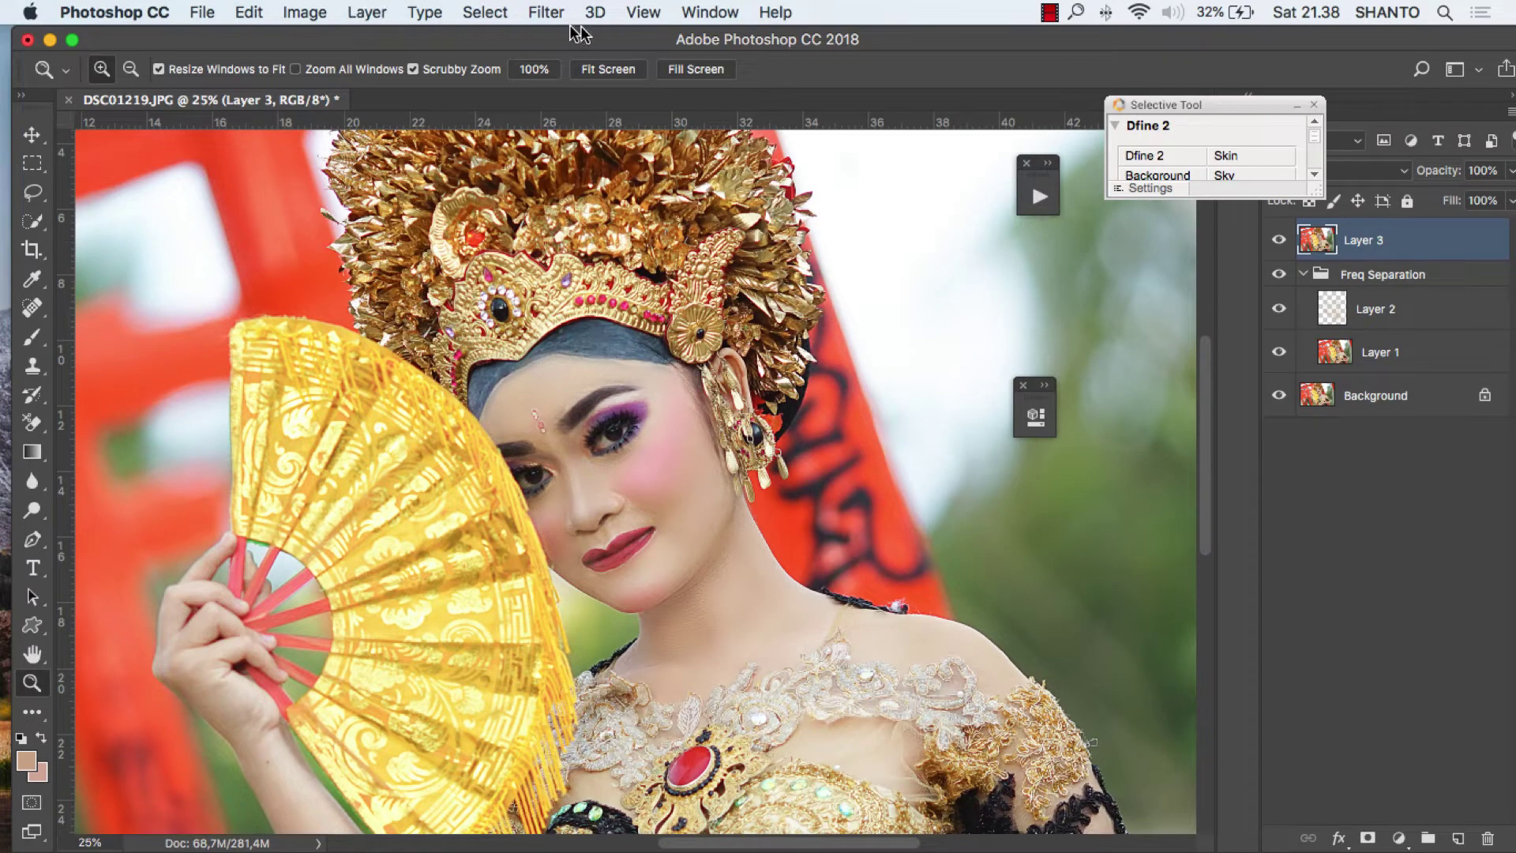
- Smooth the skin on Layer 3 with the Portraiture 3 filter, sampling the skin mask colour from the cheek and outputting to the same layer
left_click(548, 14)
mouse_move(732, 510)
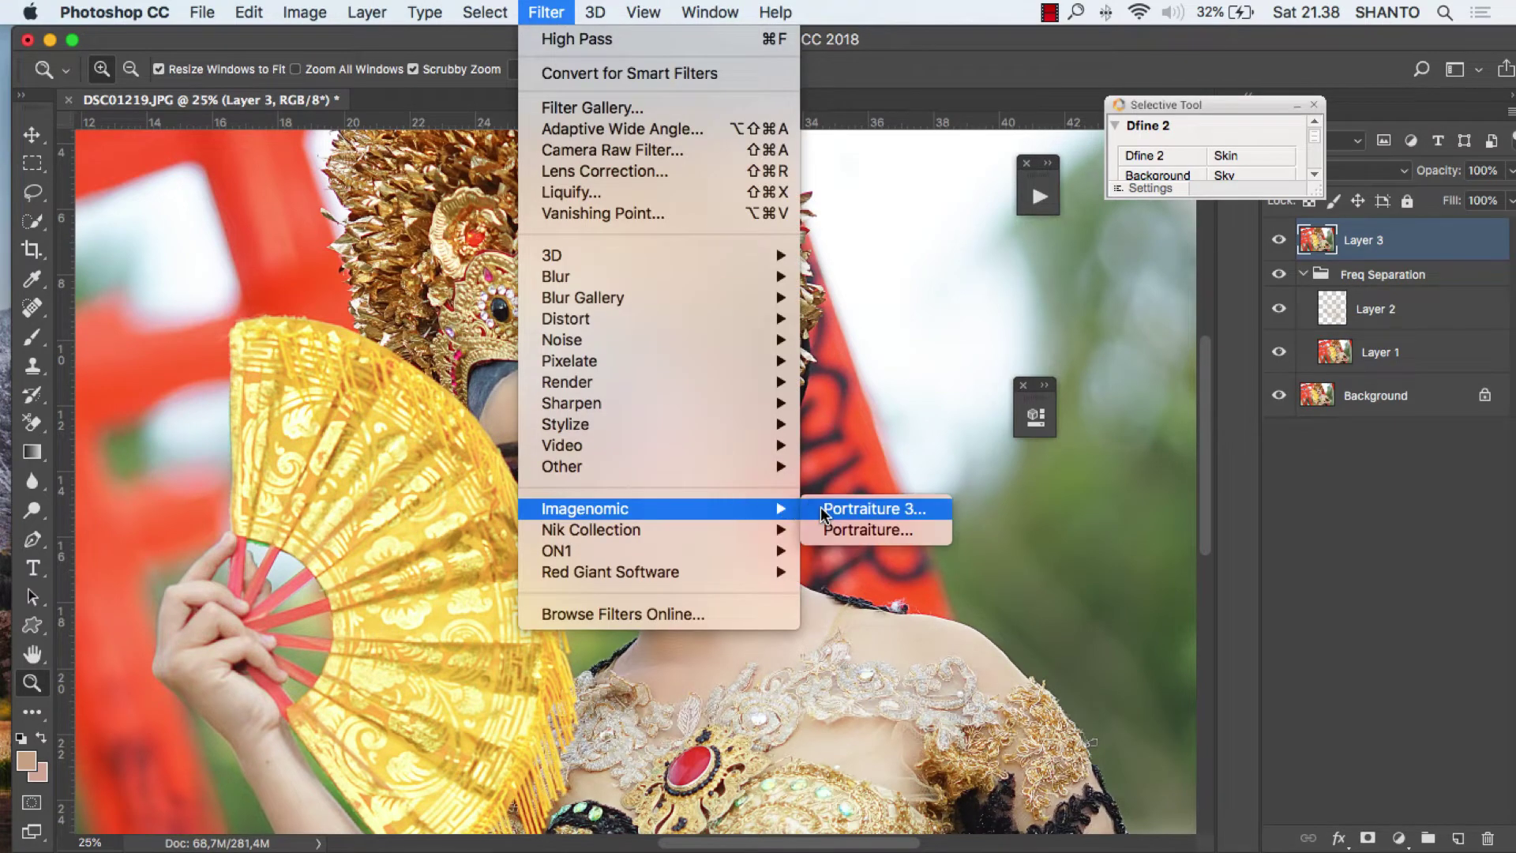
left_click(821, 509)
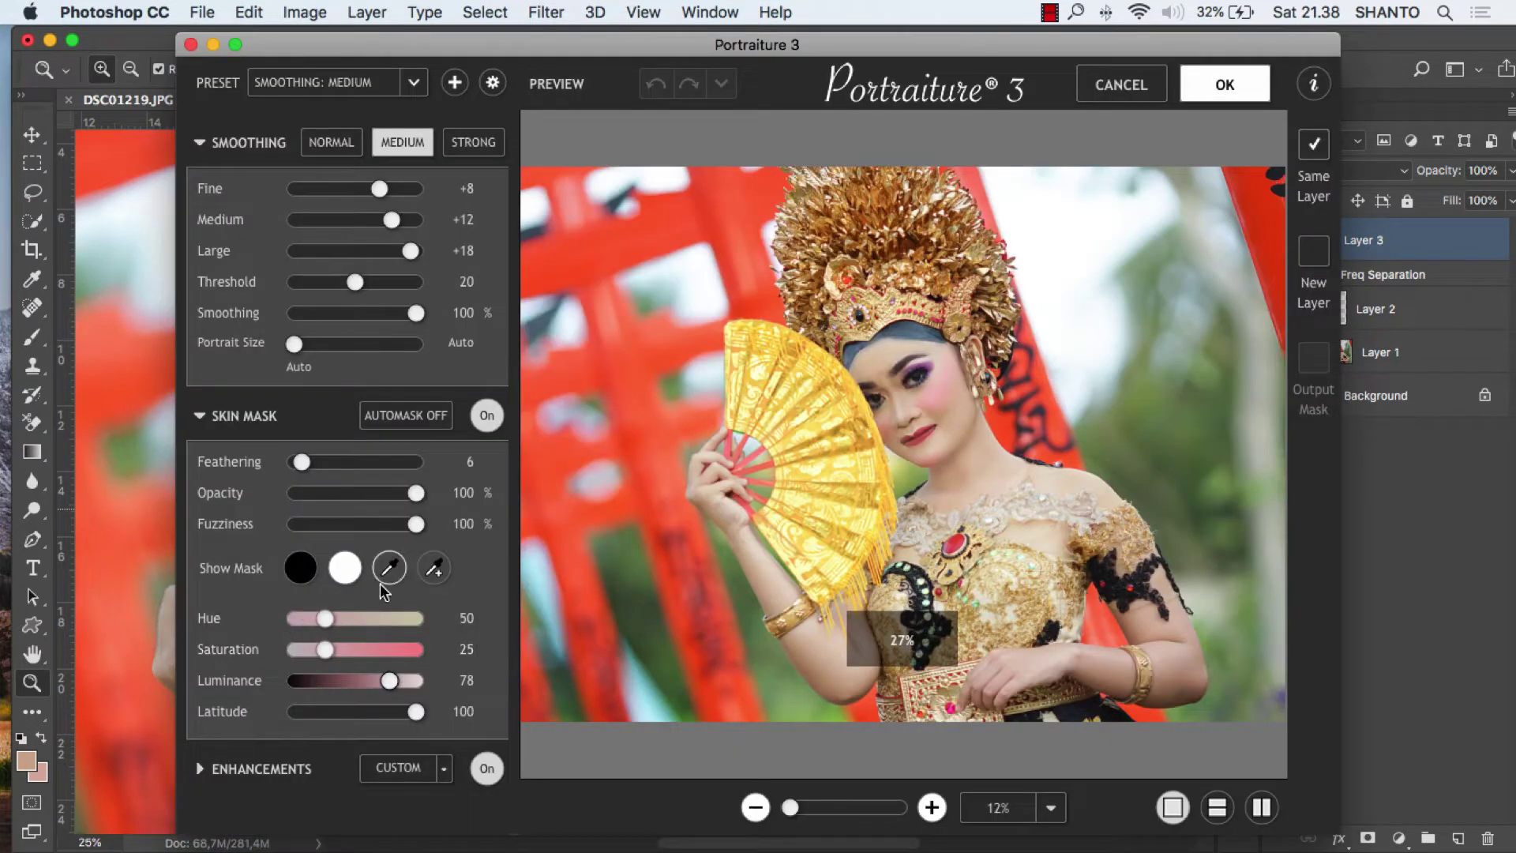
left_click(389, 569)
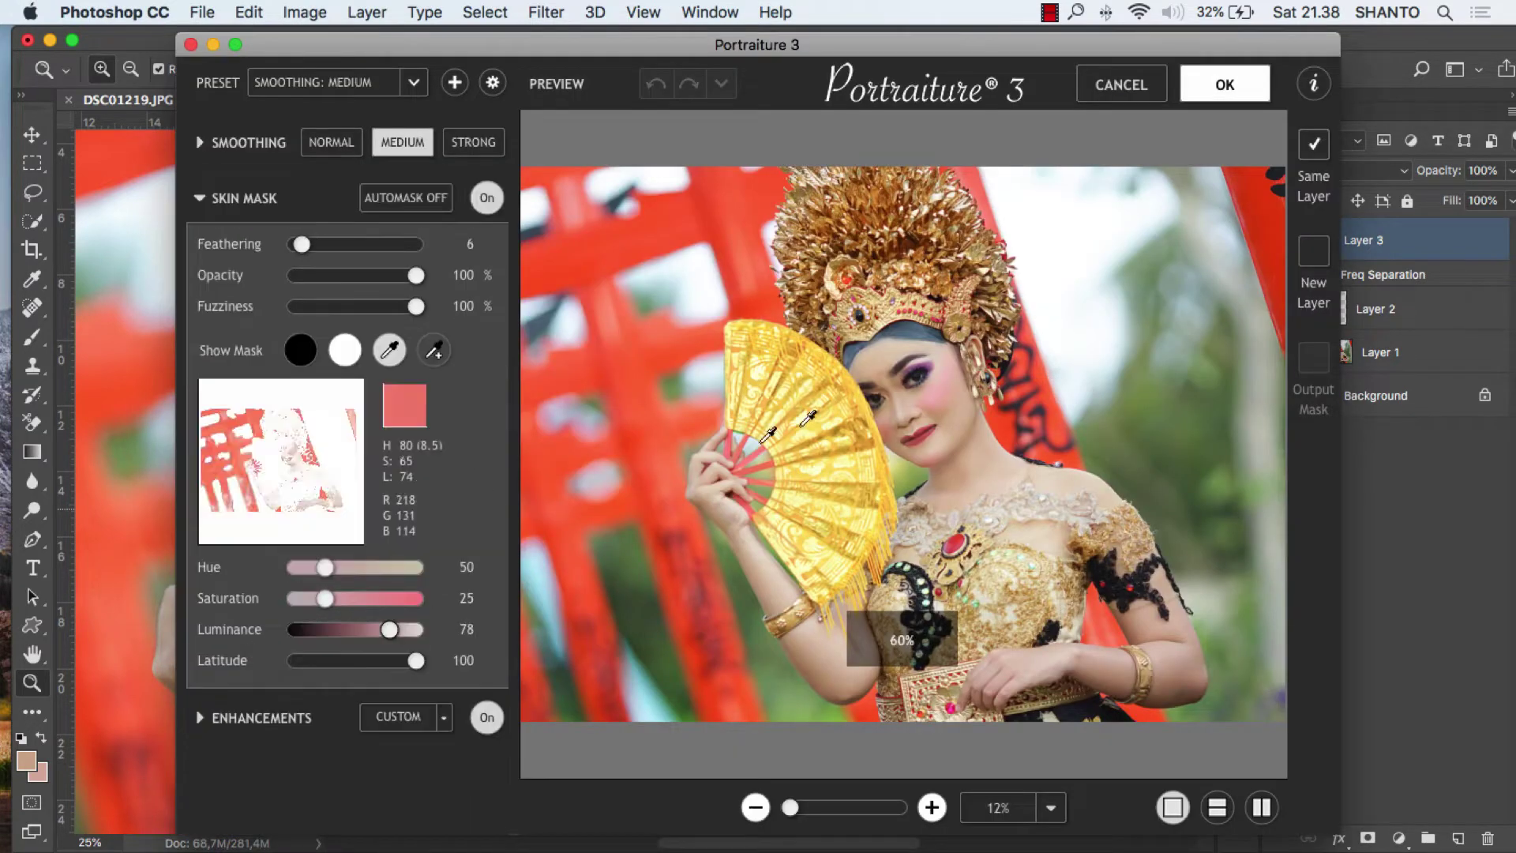
left_click(953, 410)
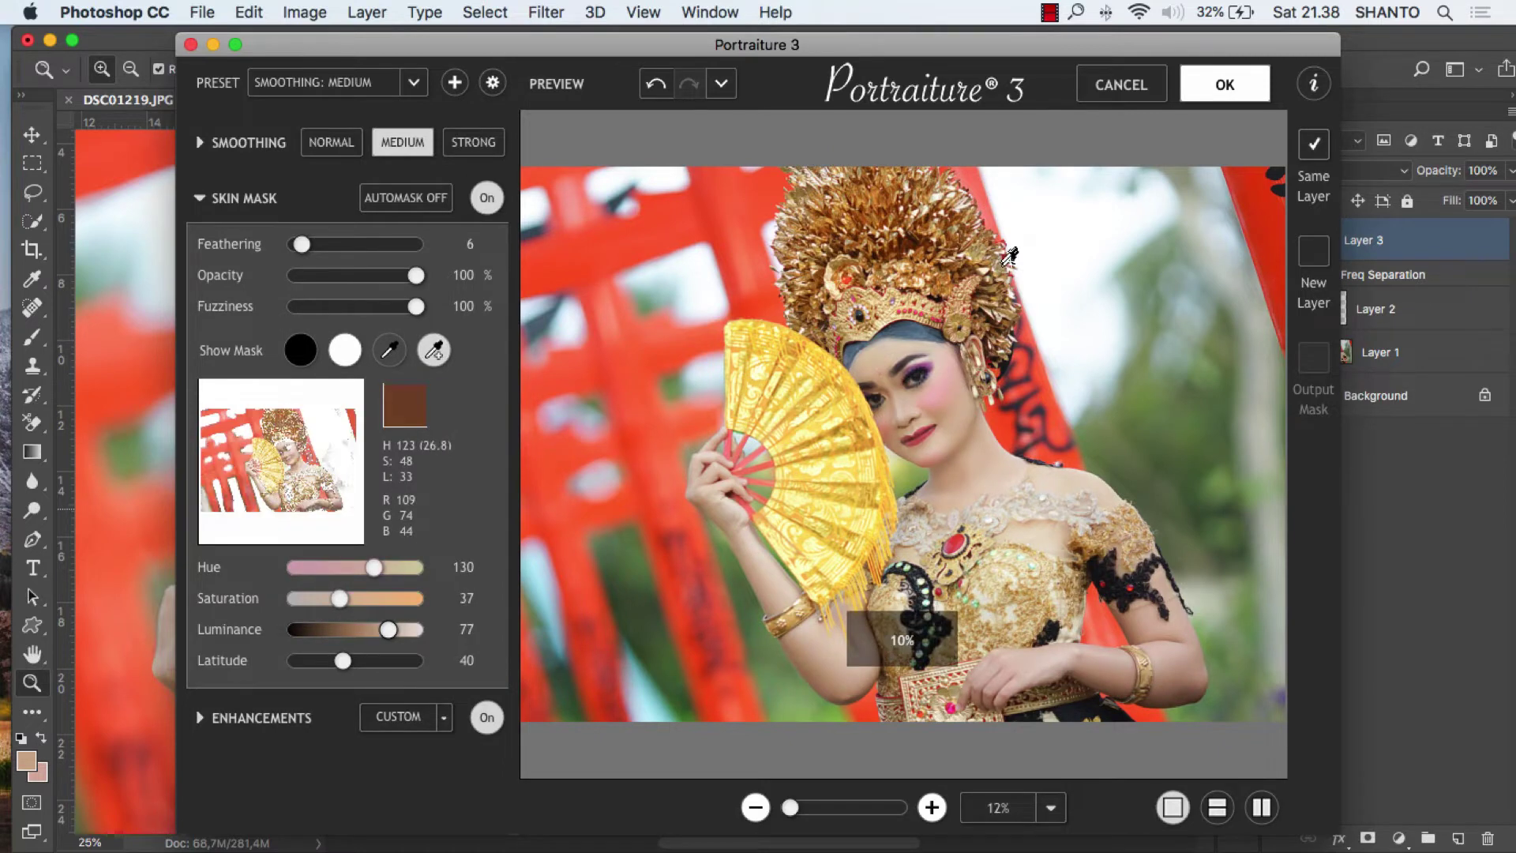
left_click(1215, 94)
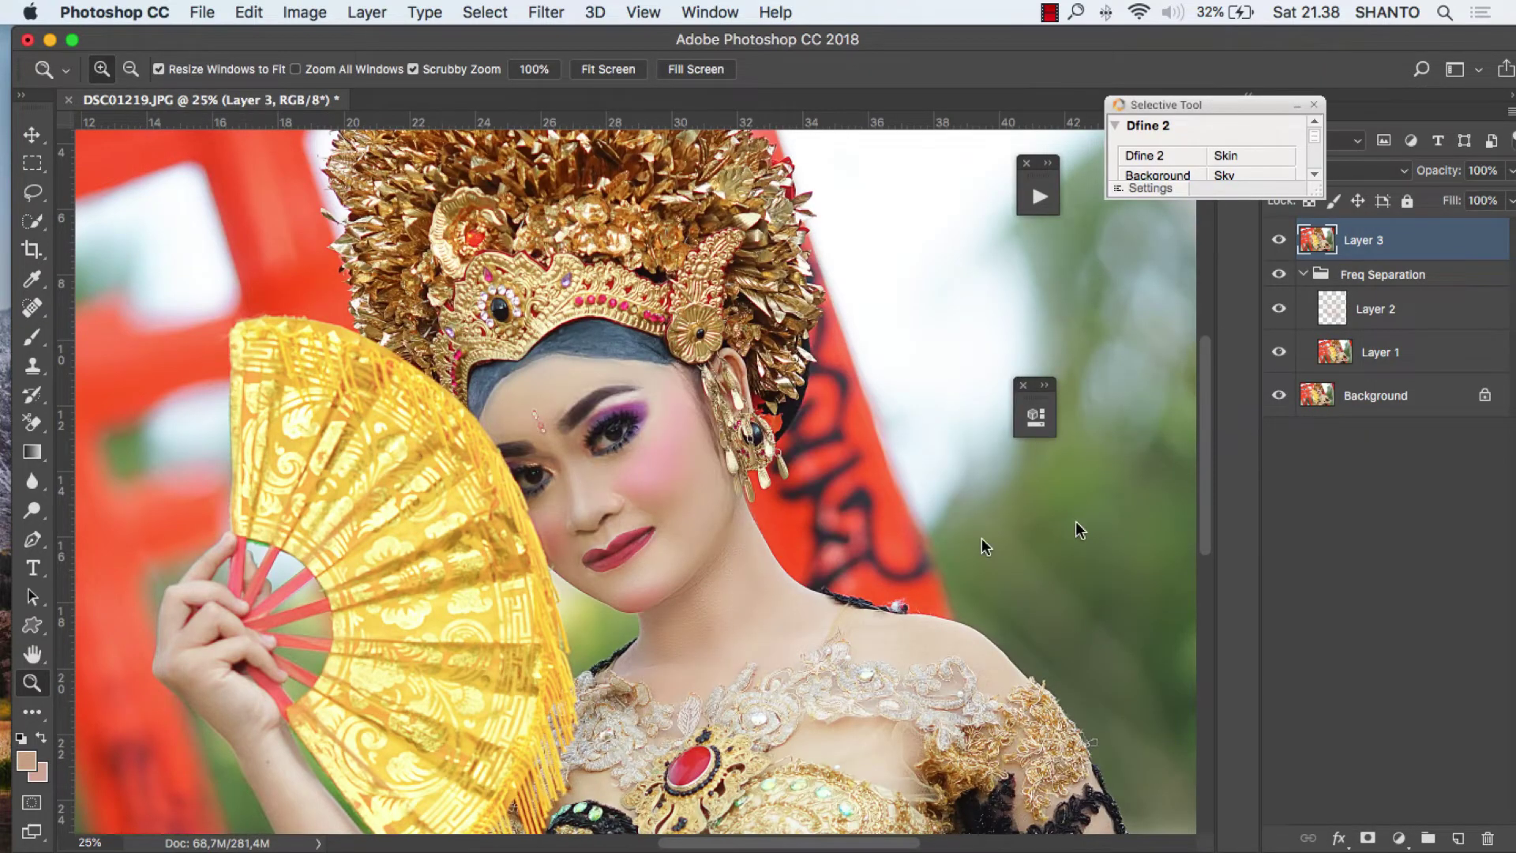
- Run the blur action on Layer 3 with a Gaussian Blur radius of 20,4 pixels and a Normal fade at 50% opacity
left_click(536, 583, "alt")
left_click(551, 569, "alt")
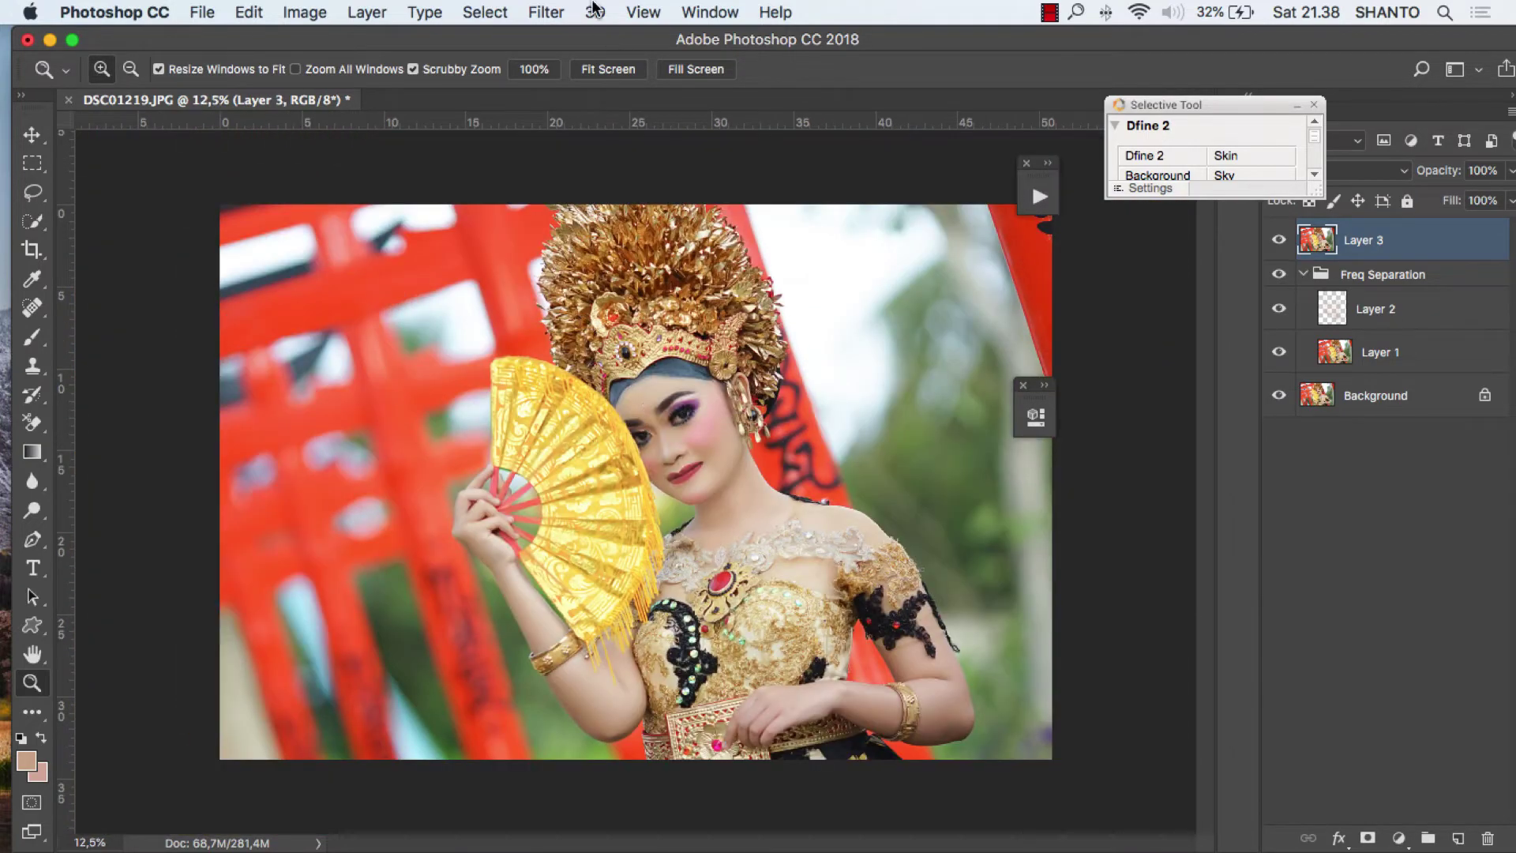
left_click(1038, 191)
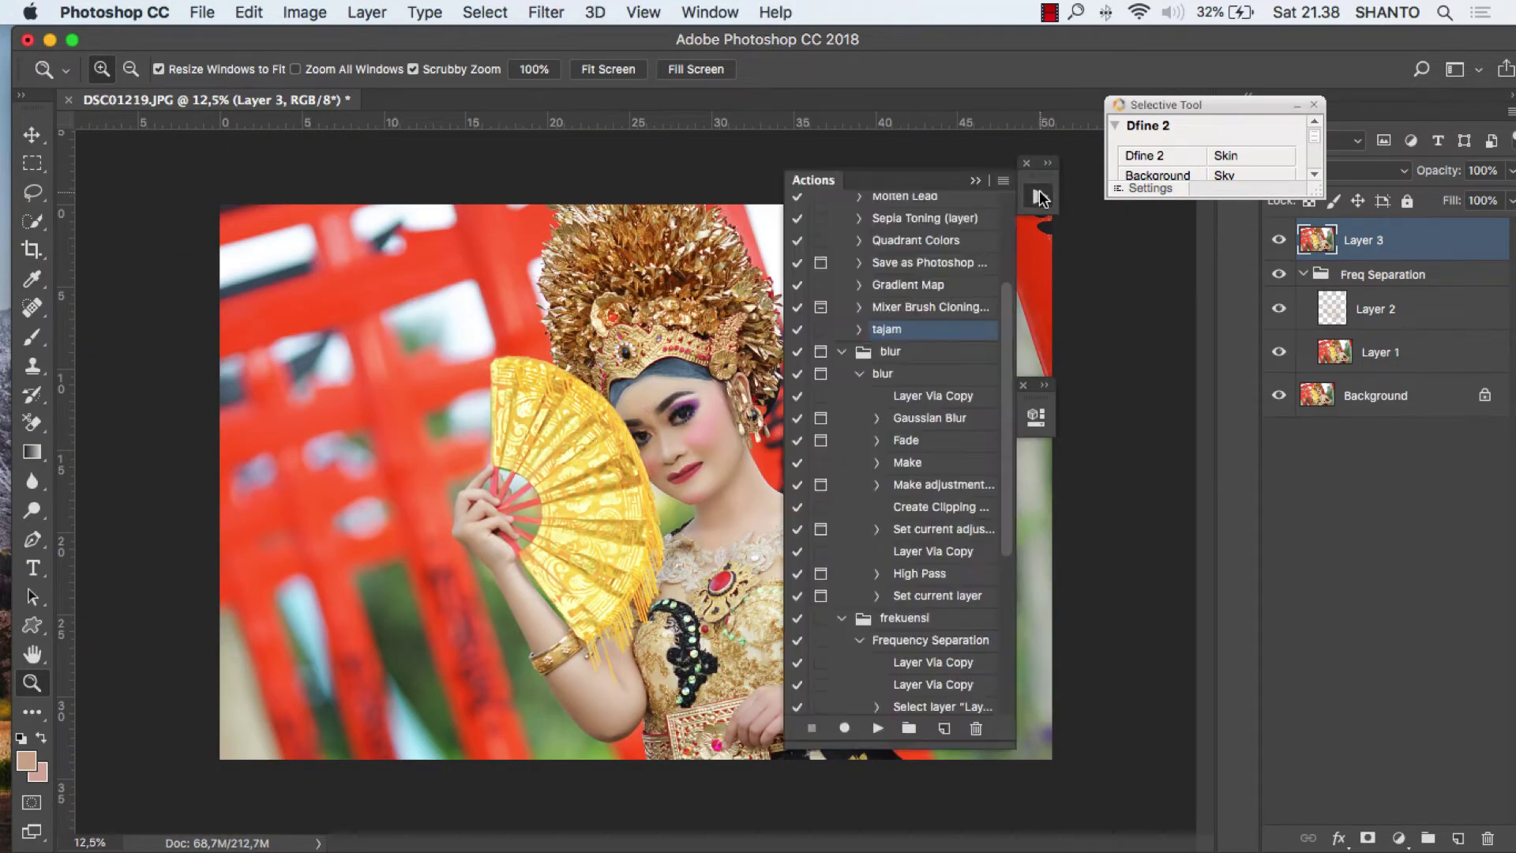
scroll(907, 632, "down", 5)
scroll(904, 486, "up", 5)
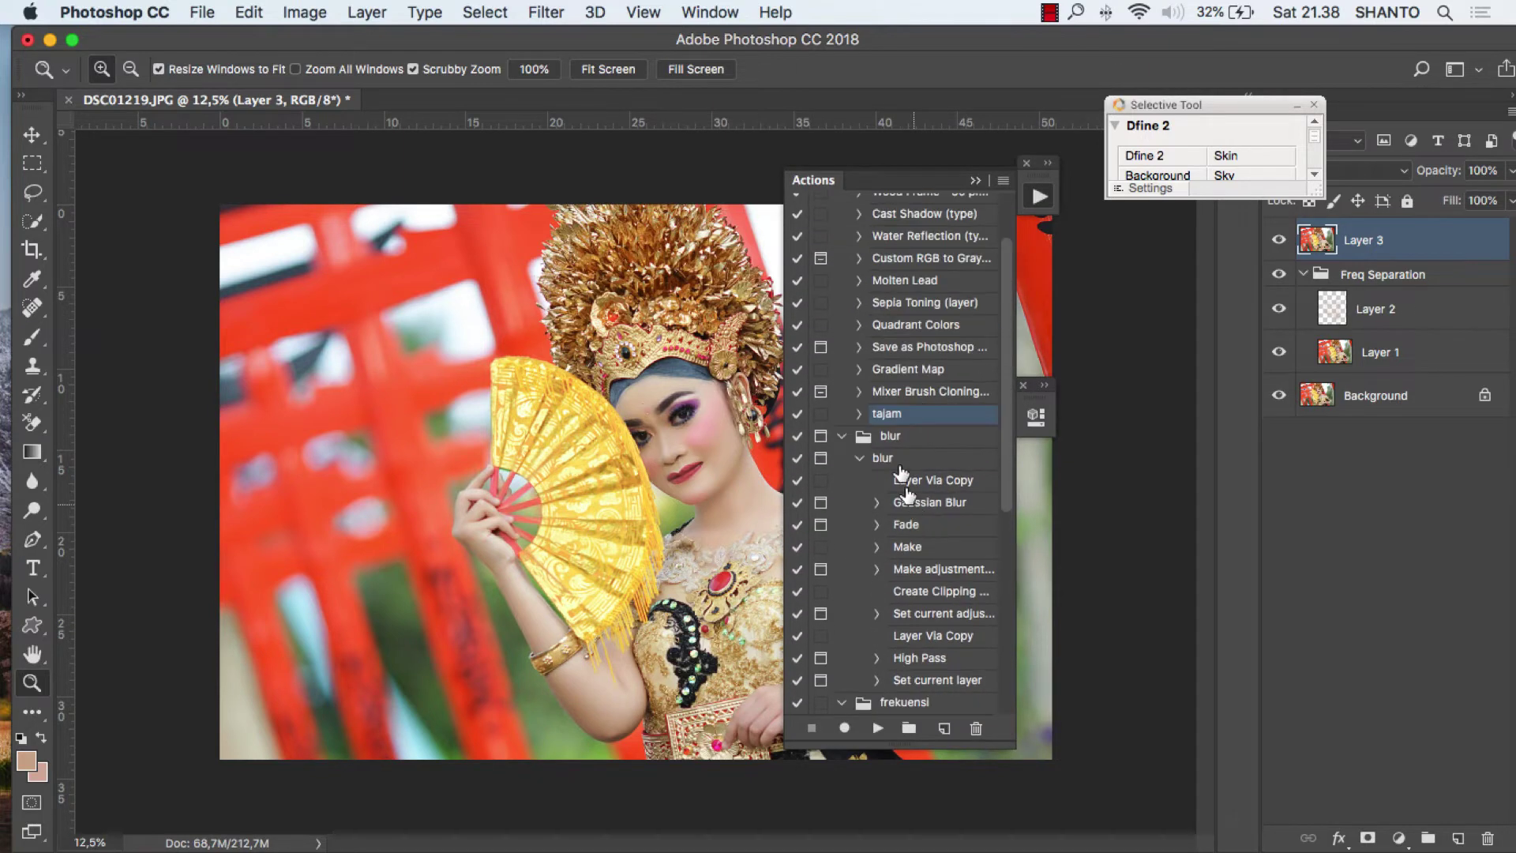
left_click(888, 461)
left_click(887, 732)
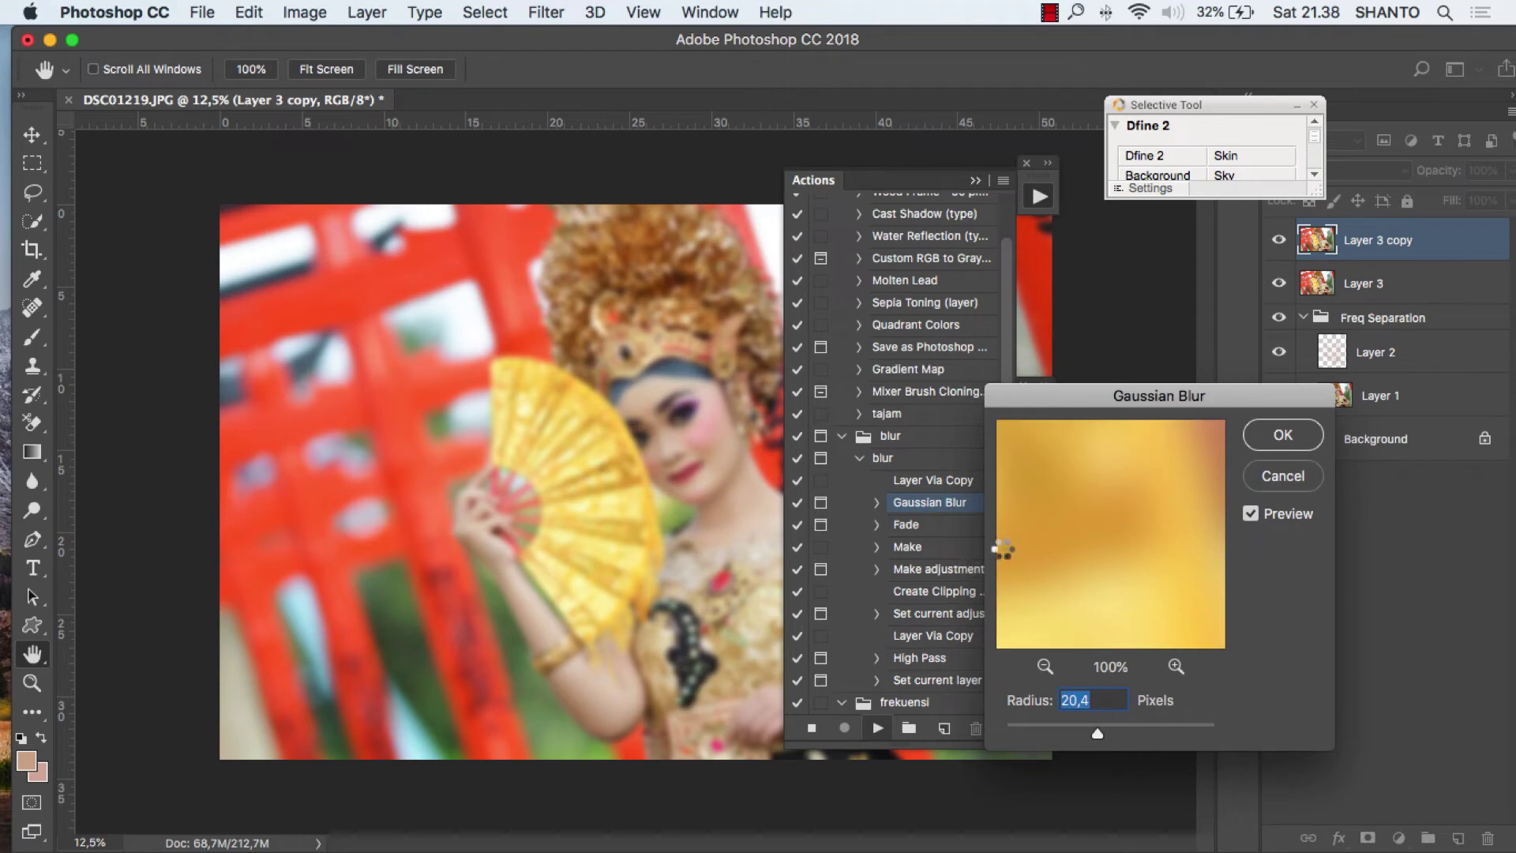
key("Return")
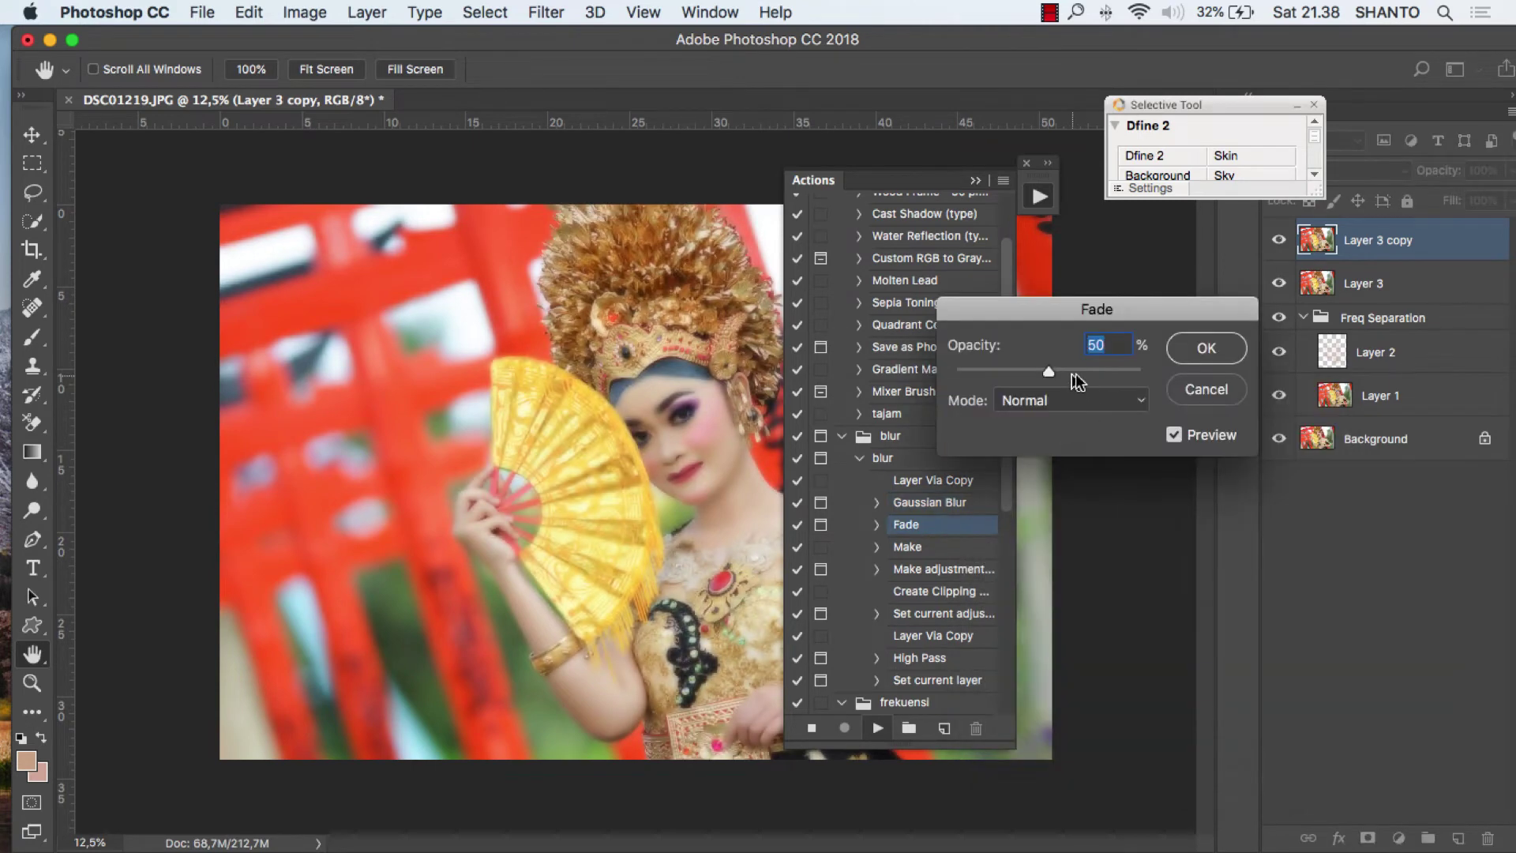
key("Return")
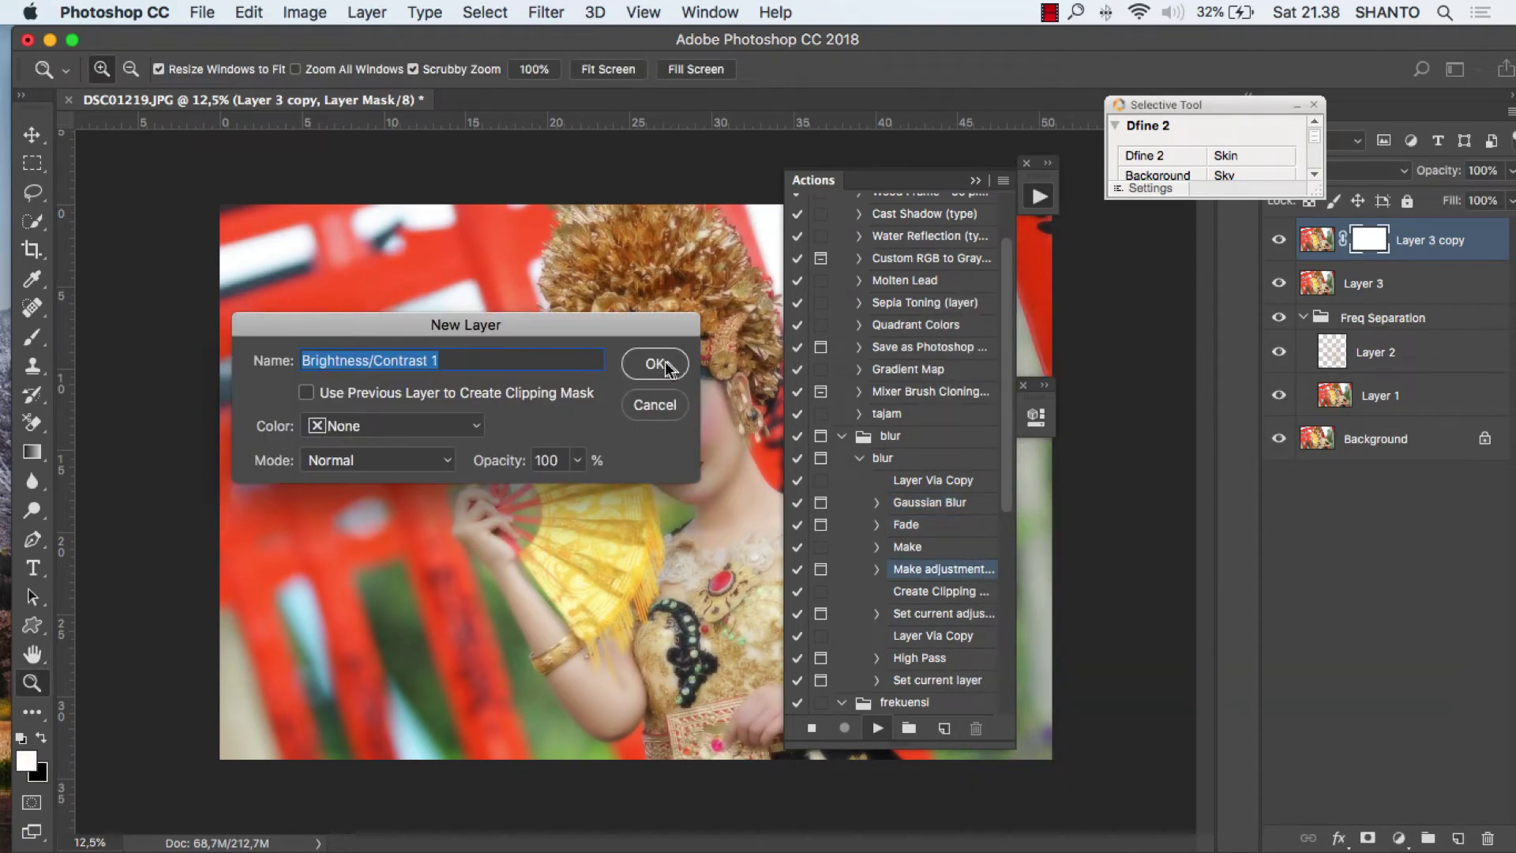
- Add a Brightness/Contrast adjustment layer with brightness 8 and contrast 10, clipped to Layer 3 copy
key("Return")
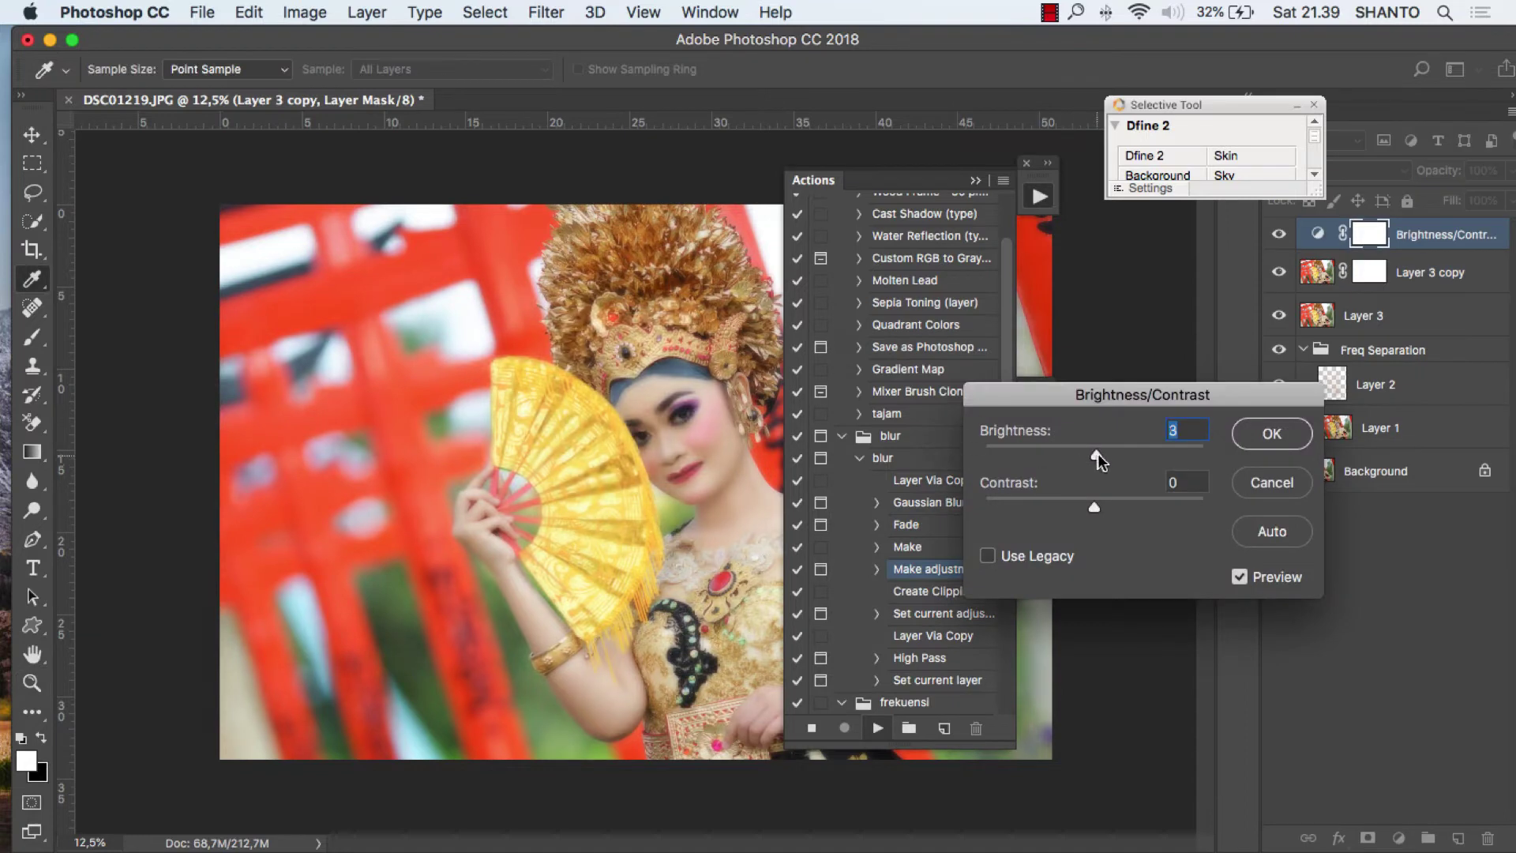
left_click_drag(1097, 453, 1098, 453)
left_click_drag(1094, 505, 1105, 504)
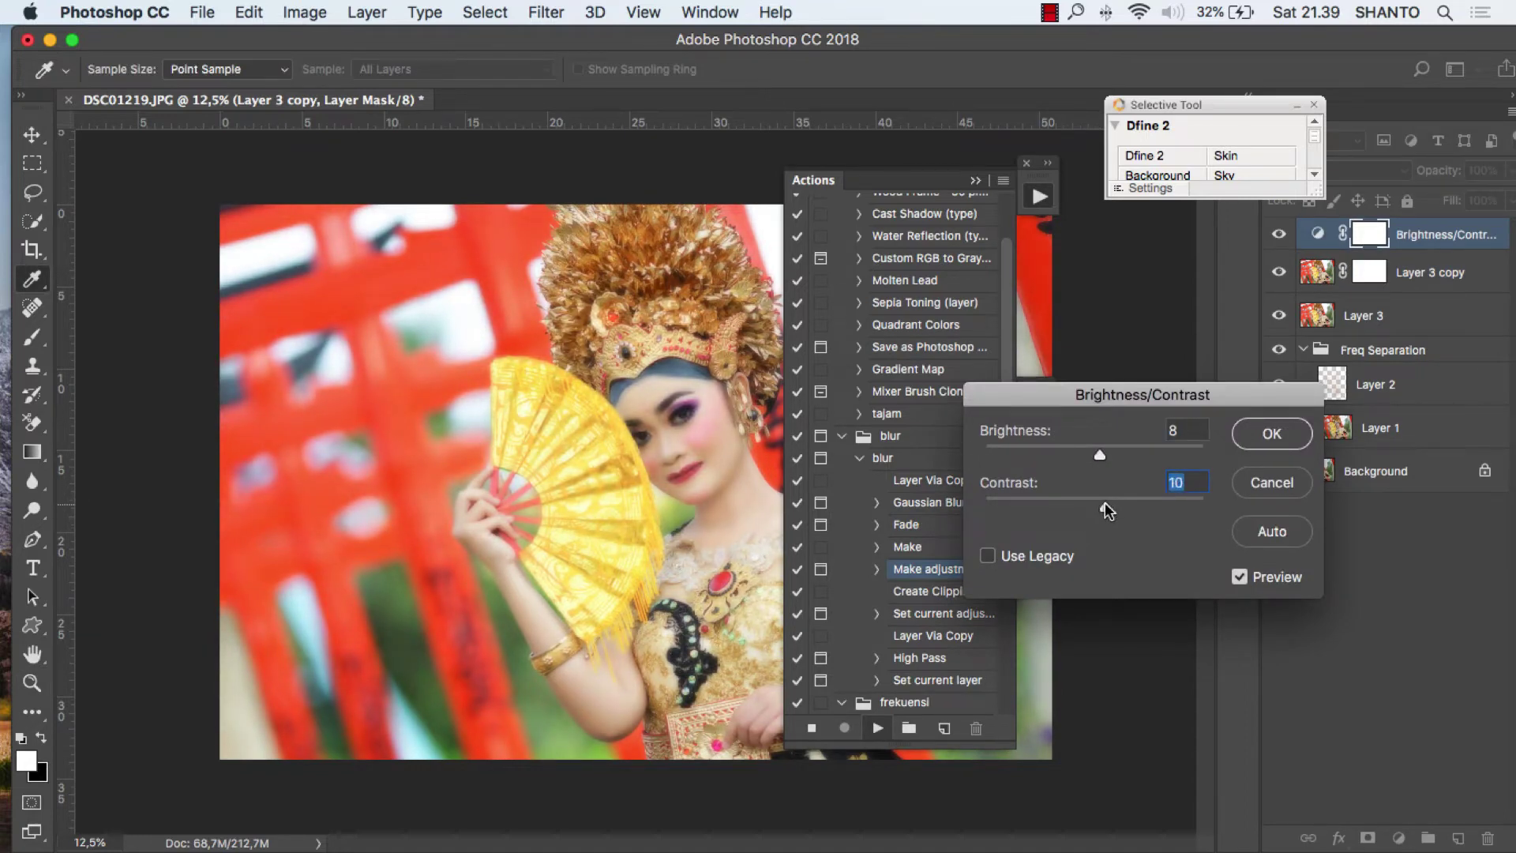
left_click(1251, 443)
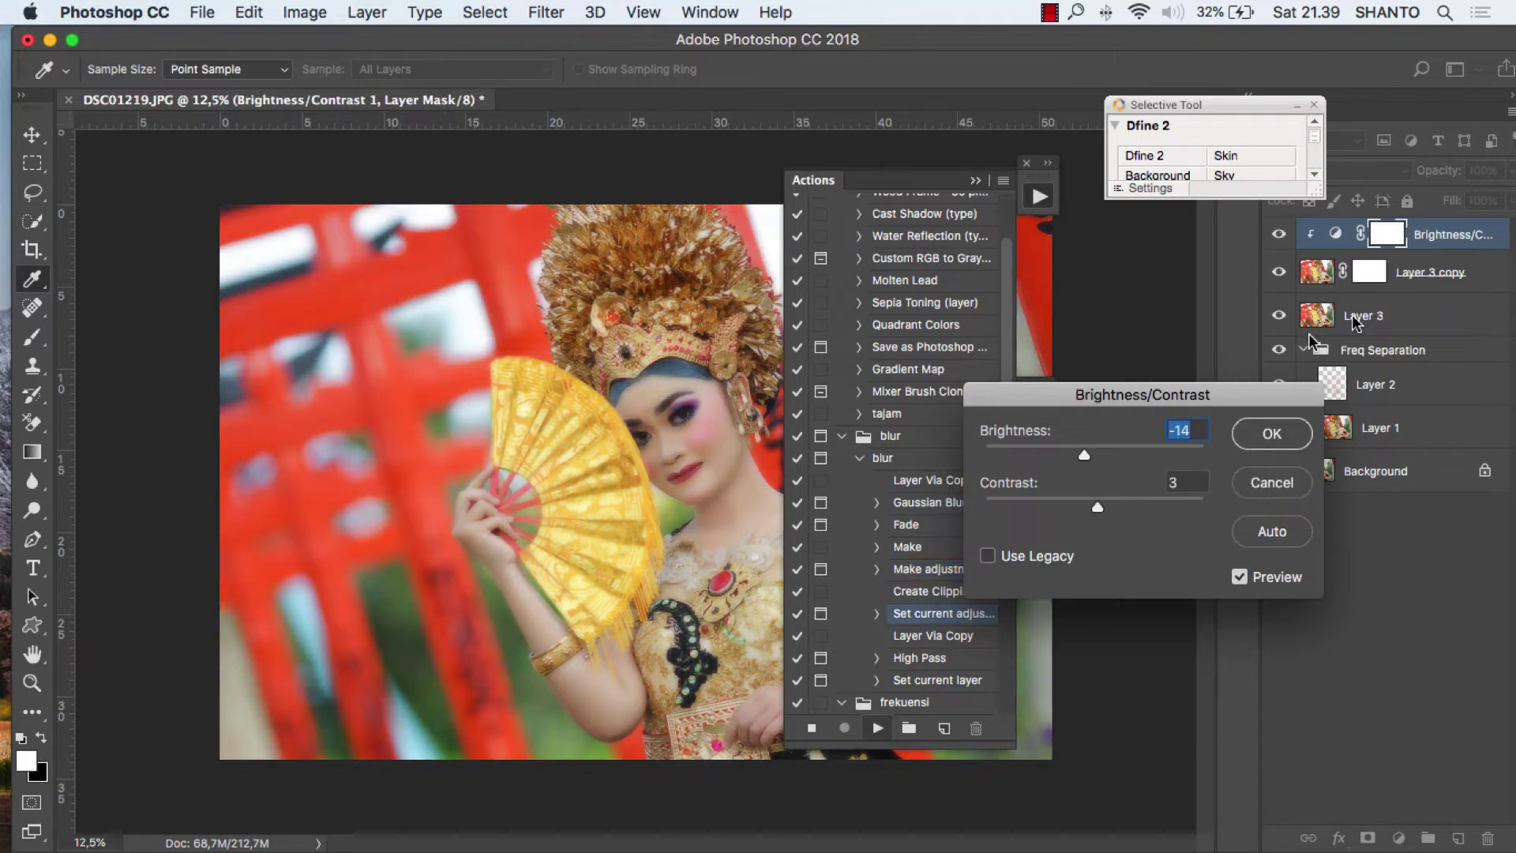
key("Return")
- Paint black over the facial features, earring and headdress on Layer 3 copy's mask with a 400 px brush at 66% flow
key("z")
left_click(1359, 282)
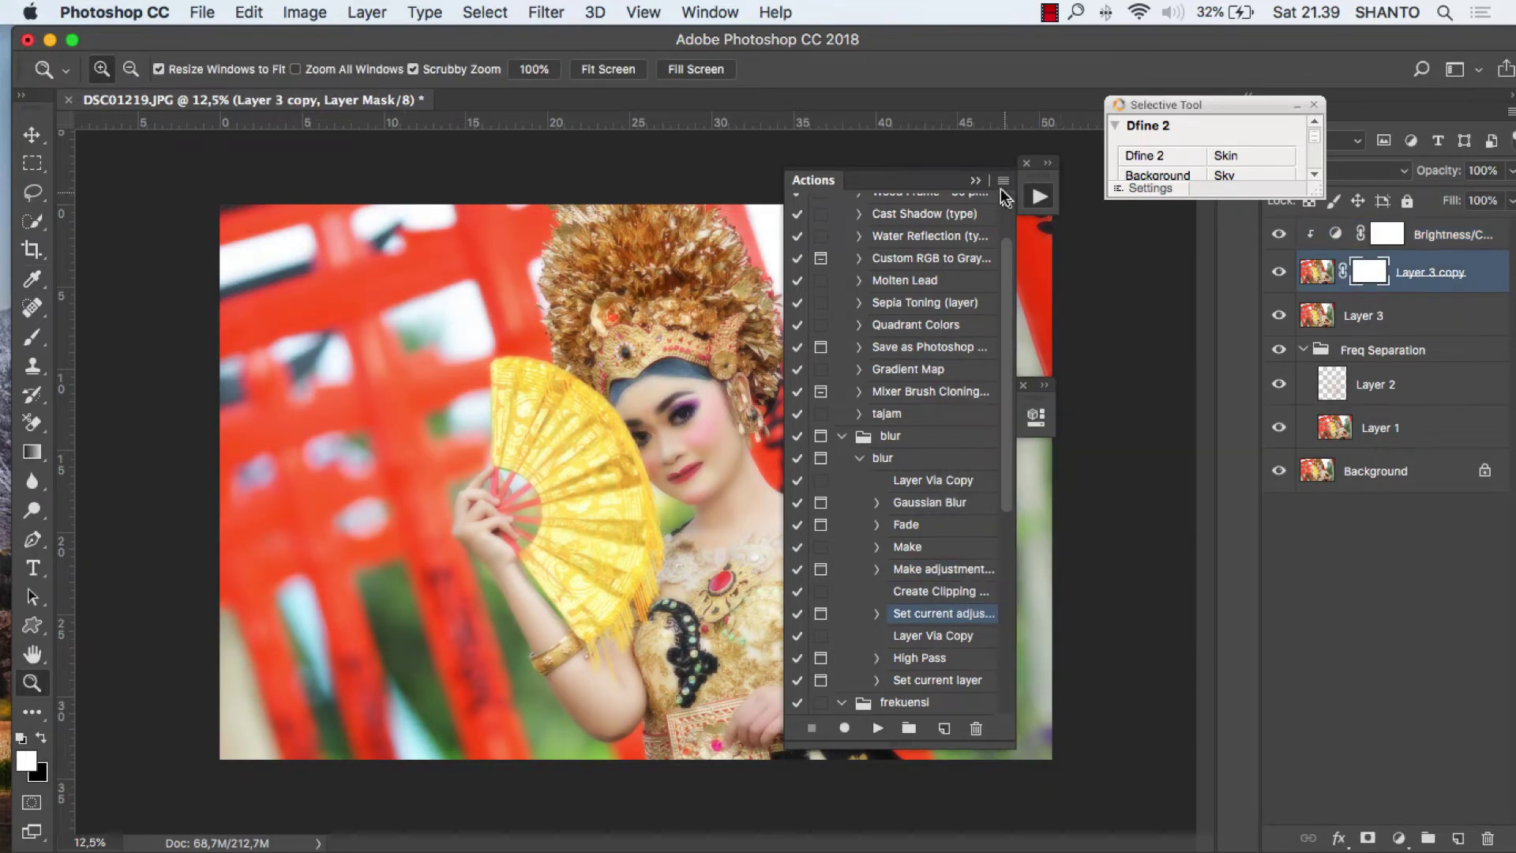
left_click(975, 184)
left_click(29, 343)
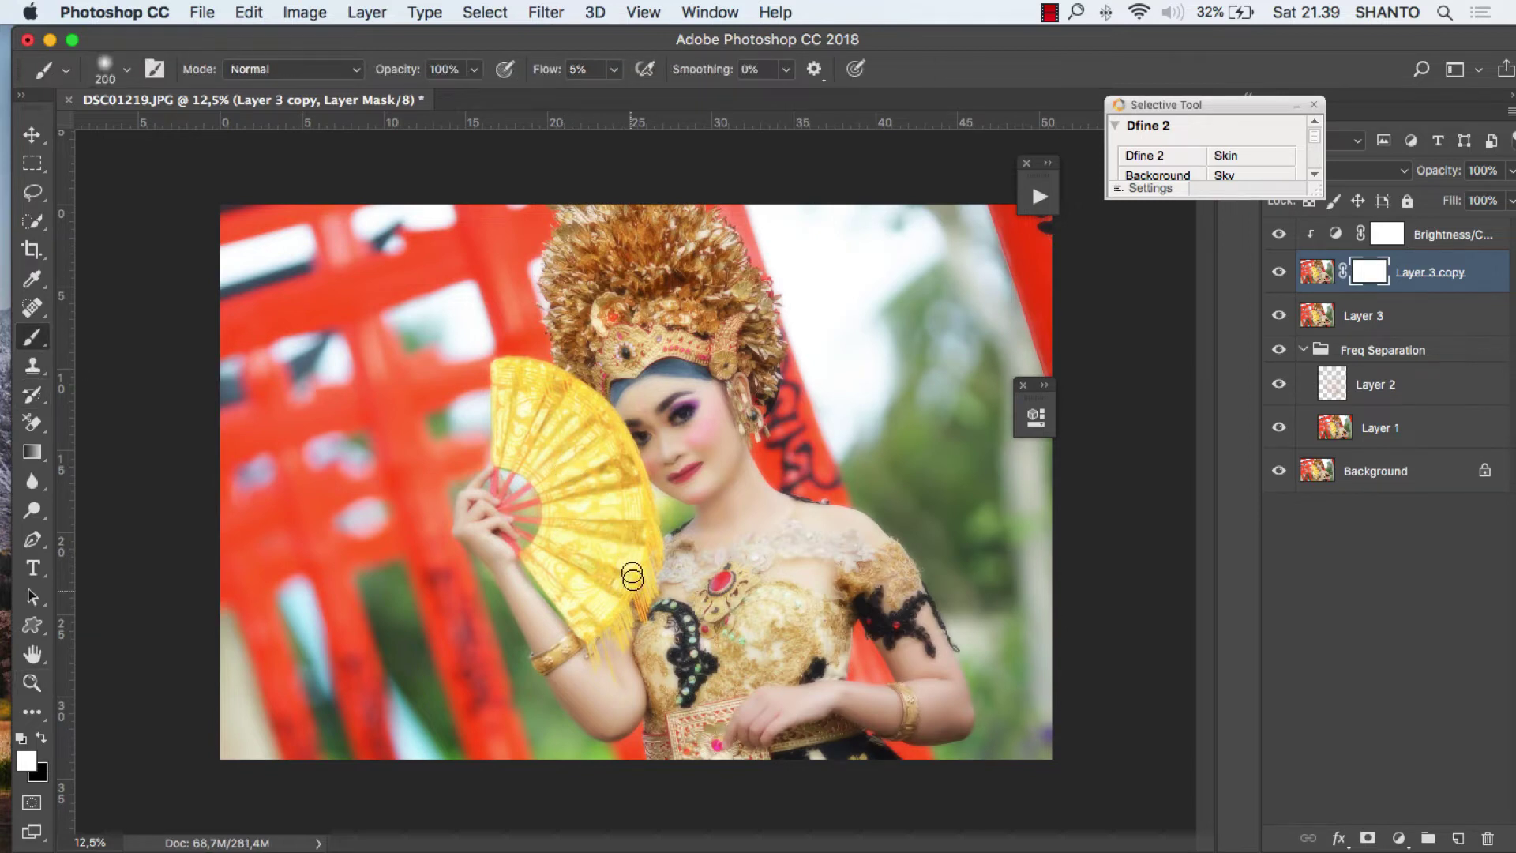
key("x")
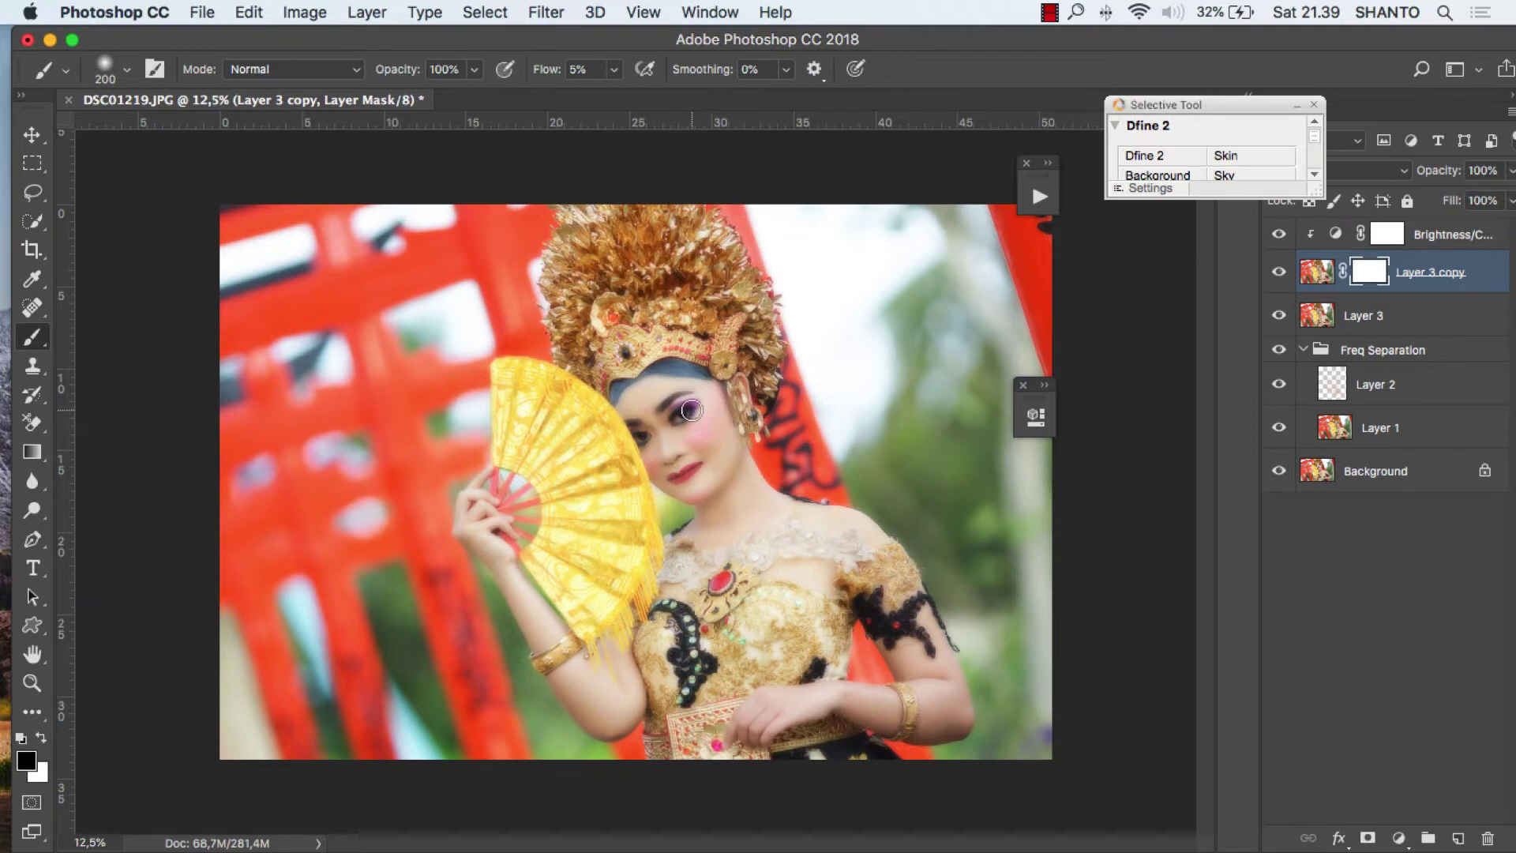
key("bracketright")
left_click(615, 70)
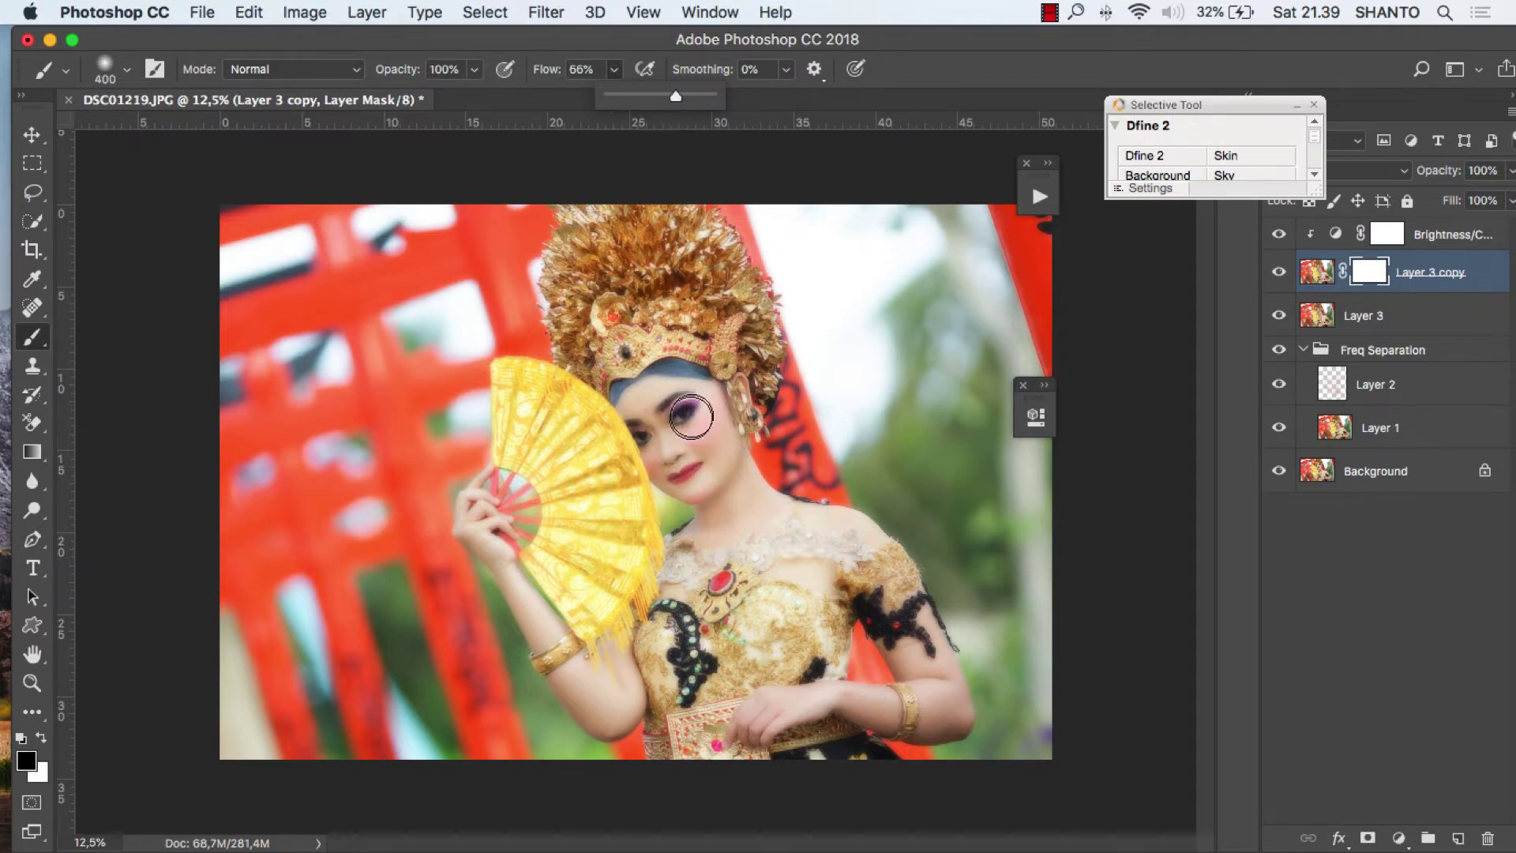
mouse_move(692, 417)
left_mouse_down()
mouse_move(641, 433)
mouse_move(679, 481)
mouse_move(669, 458)
mouse_move(678, 485)
left_mouse_up()
mouse_move(758, 397)
left_mouse_down()
mouse_move(735, 312)
mouse_move(595, 380)
mouse_move(638, 291)
mouse_move(709, 301)
mouse_move(639, 241)
mouse_move(611, 249)
mouse_move(592, 323)
mouse_move(609, 266)
mouse_move(680, 277)
mouse_move(740, 355)
left_mouse_up()
- Mask the fan, hand and dress on Layer 3 copy with a larger black brush, and show the mask as a red overlay
key("bracketright")
key("bracketright")
key("bracketright")
mouse_move(564, 500)
left_mouse_down()
mouse_move(533, 419)
mouse_move(597, 497)
mouse_move(565, 588)
mouse_move(585, 600)
mouse_move(591, 581)
mouse_move(591, 645)
mouse_move(583, 632)
mouse_move(578, 643)
mouse_move(708, 600)
mouse_move(681, 564)
mouse_move(712, 573)
mouse_move(771, 551)
mouse_move(891, 574)
mouse_move(885, 609)
mouse_move(926, 626)
mouse_move(746, 620)
left_mouse_up()
key("bracketleft")
key("bracketleft")
key("bracketleft")
key("x")
key("backslash")
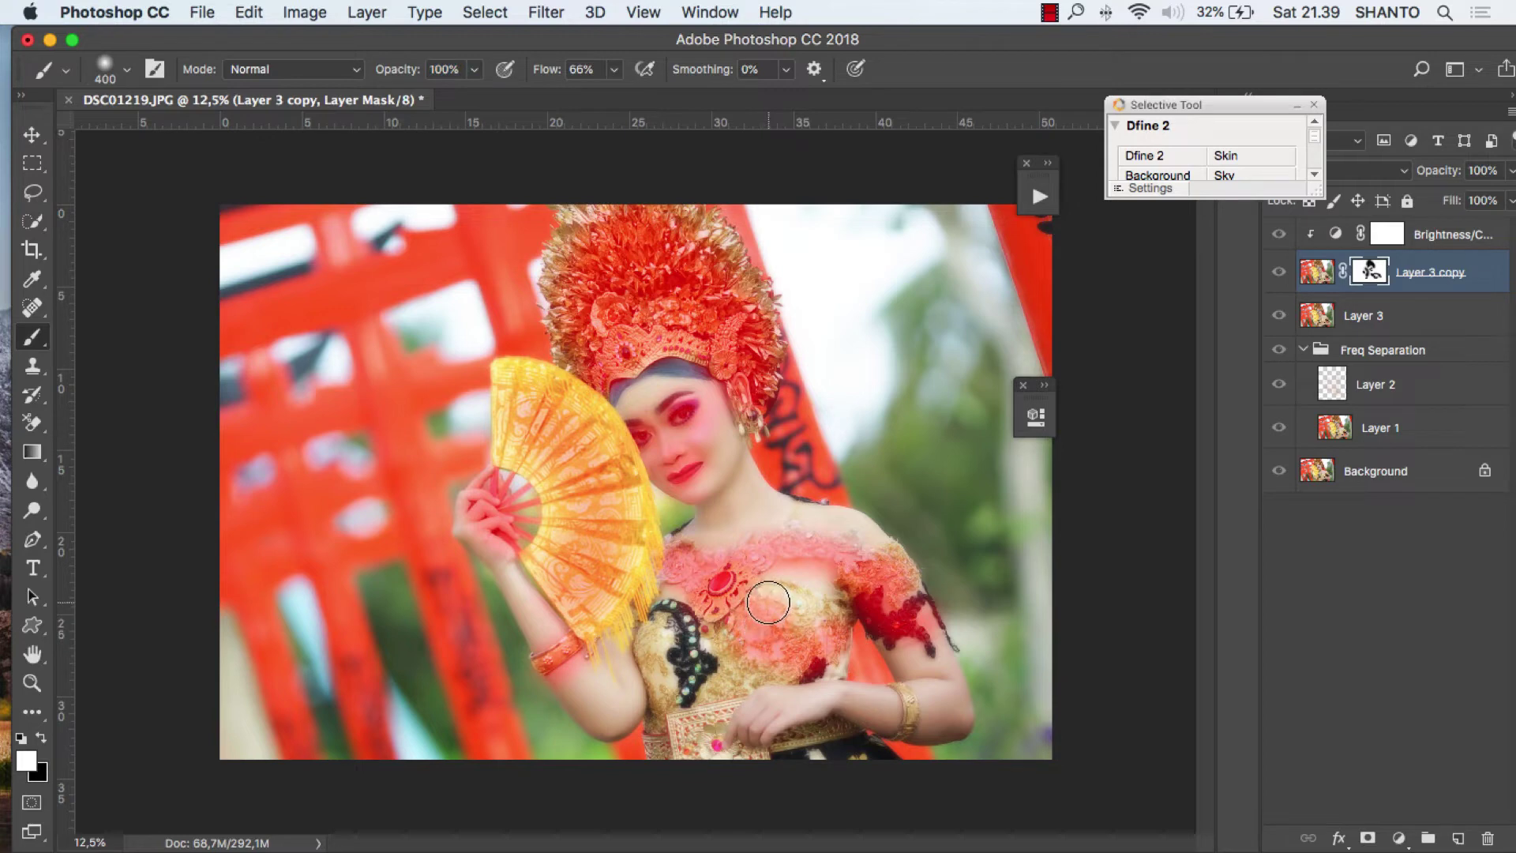
- Undo the last brush strokes over the dress on Layer 3 copy's mask
key("o")
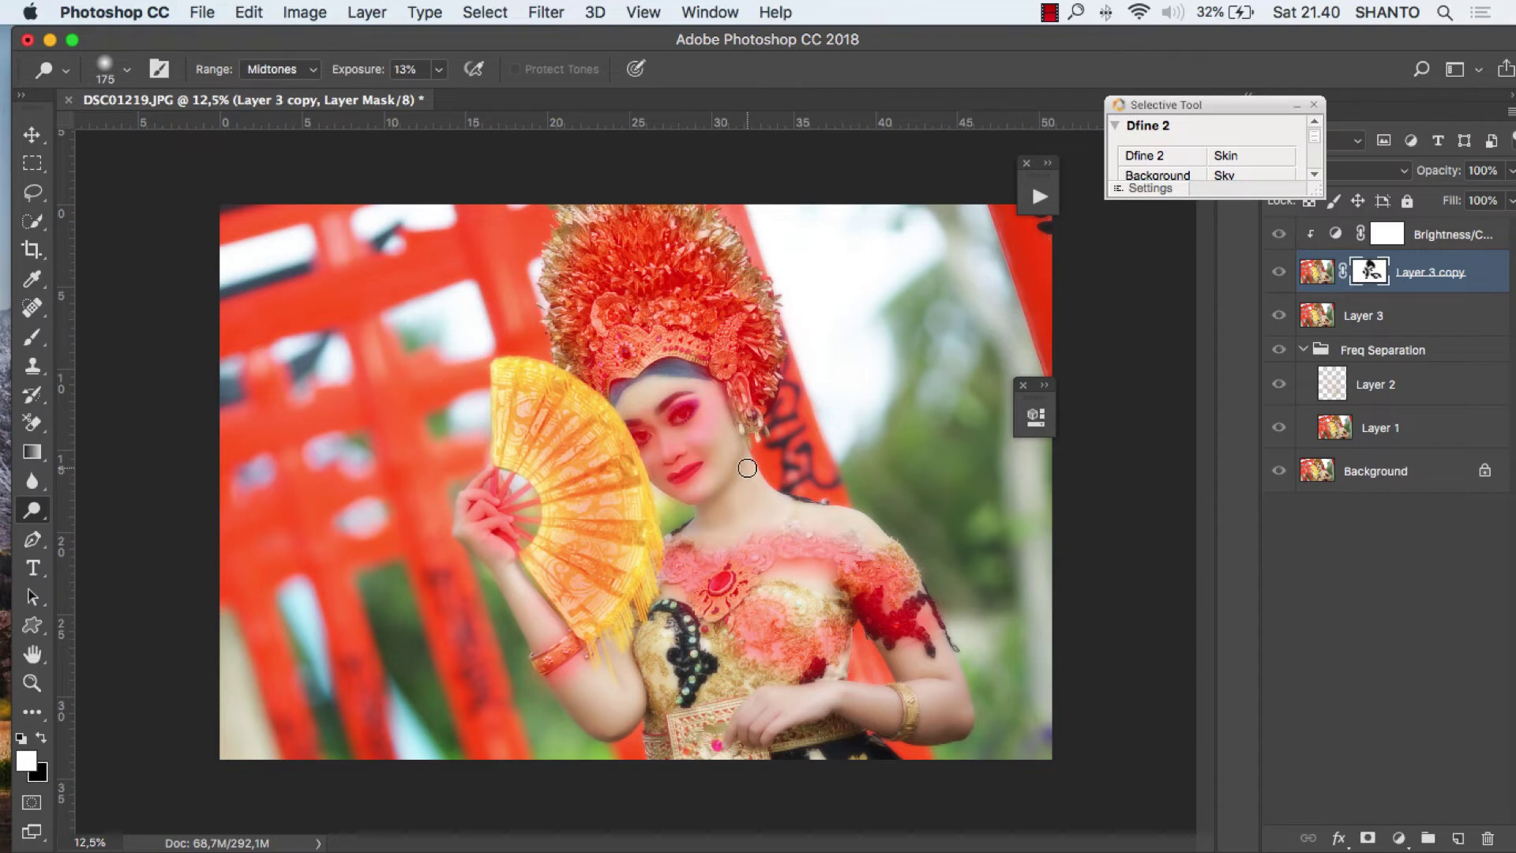
left_click(250, 13)
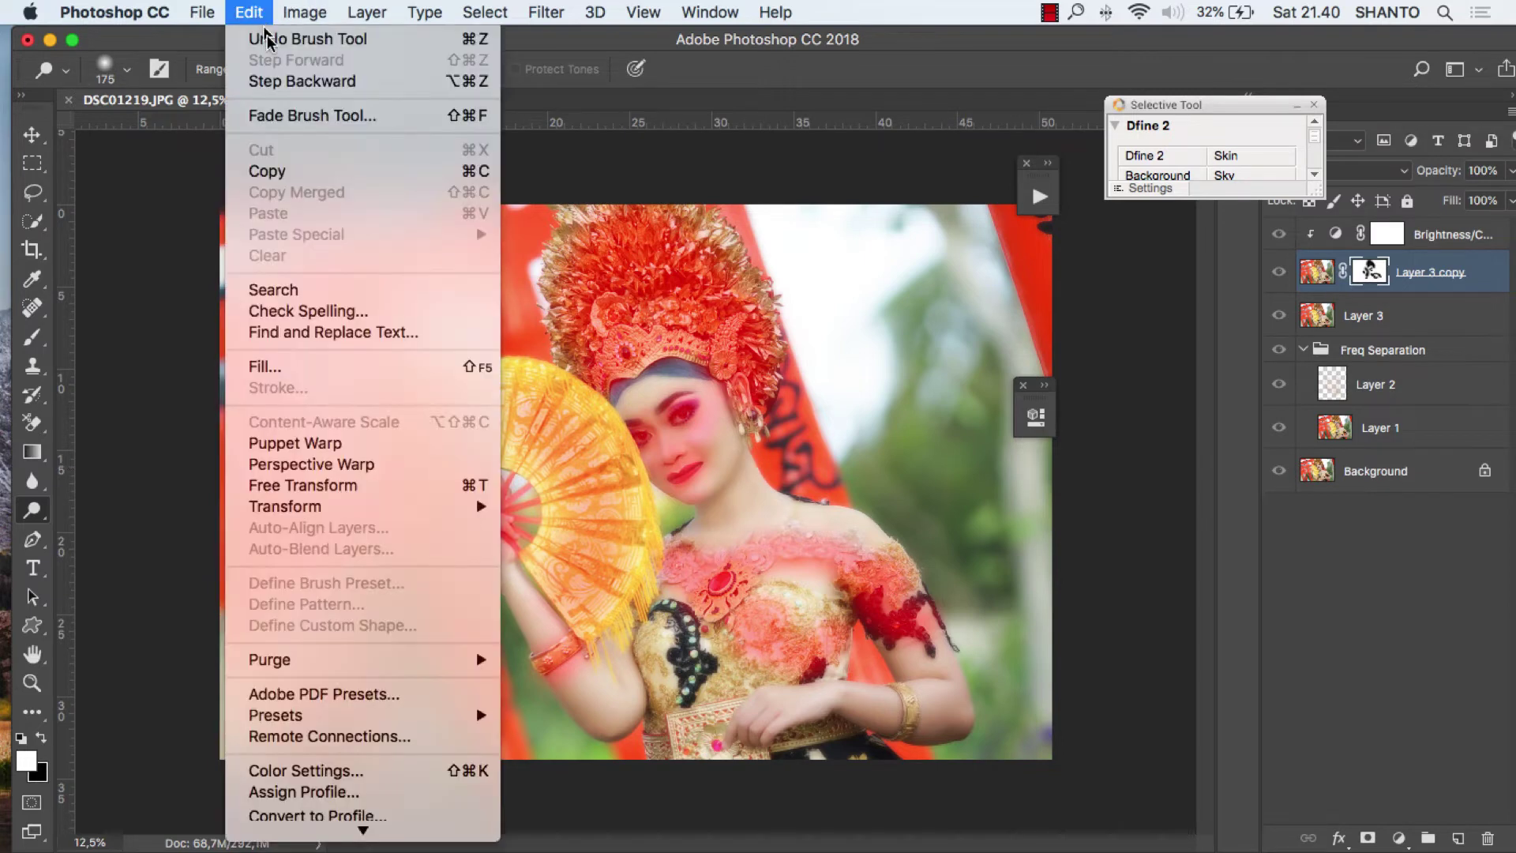
left_click(283, 82)
left_click(202, 12)
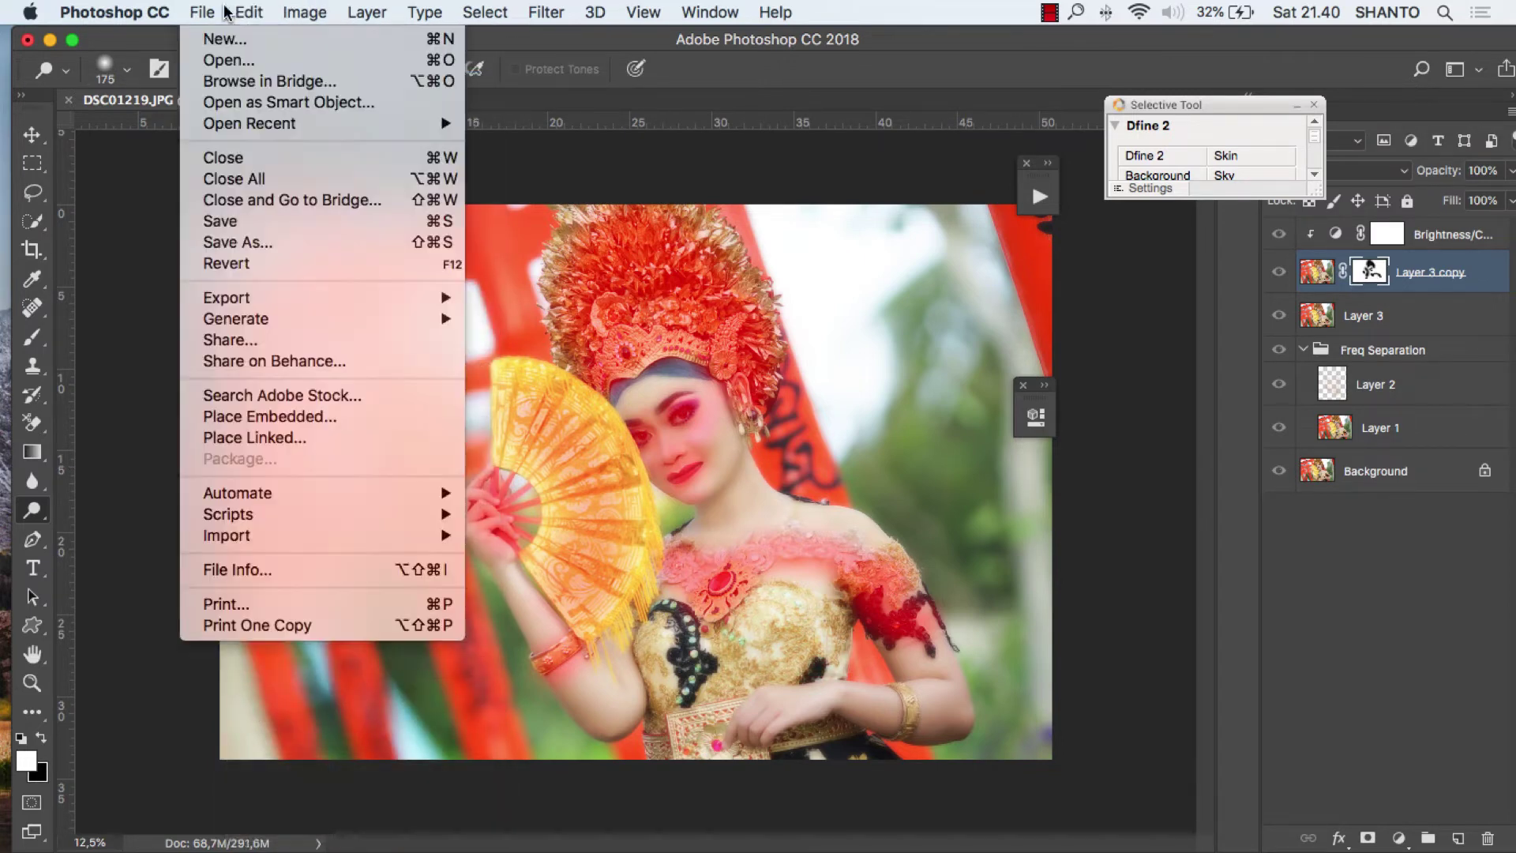
left_click(271, 76)
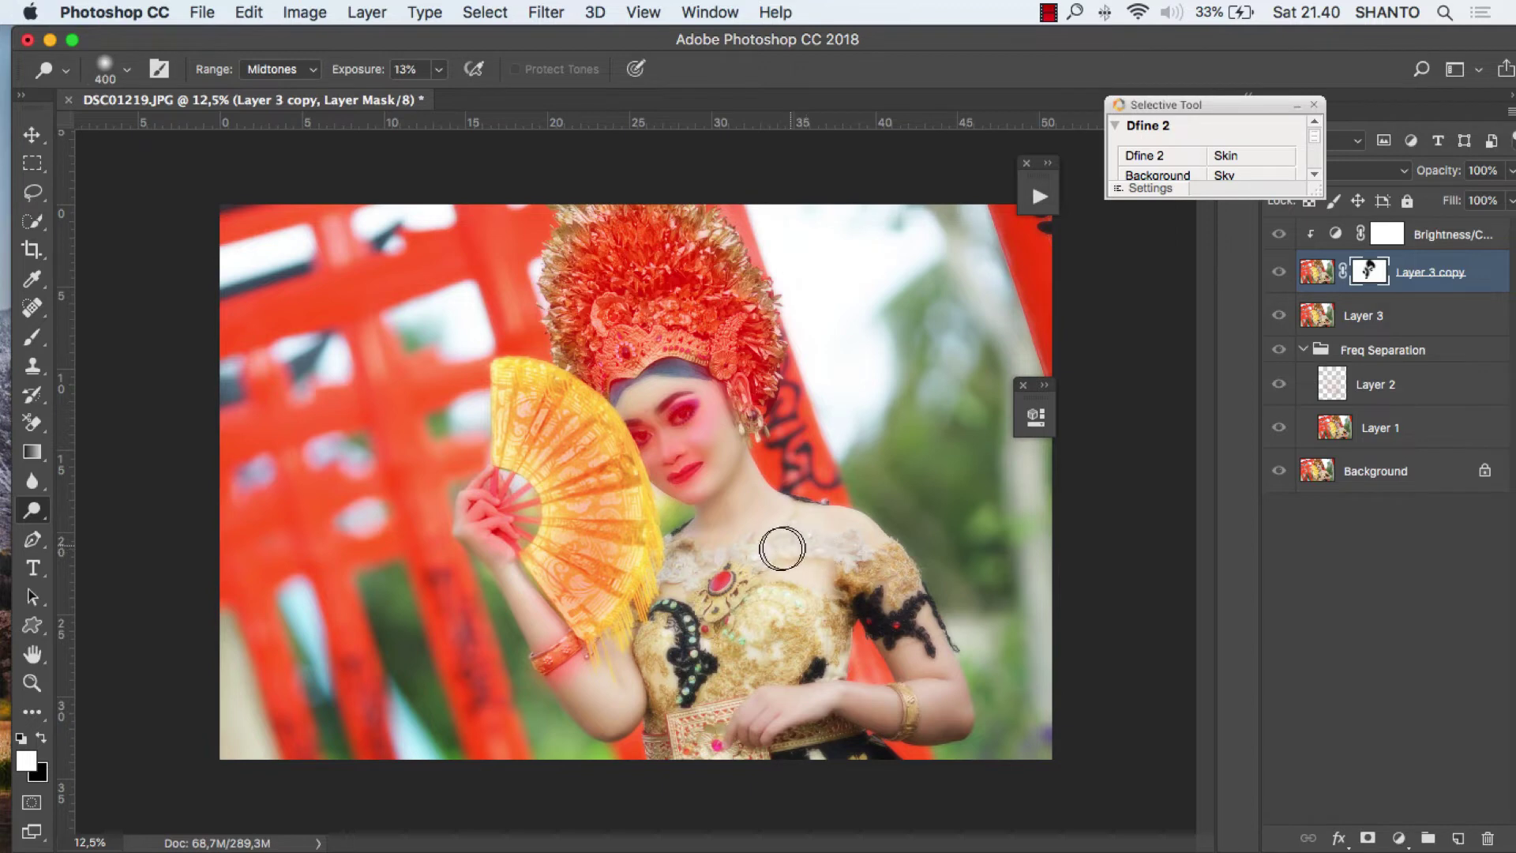
- Try to continue painting the dress and headdress areas of Layer 3 copy's mask with the Dodge and Brush tools
key("bracketright")
key("bracketright")
key("bracketright")
left_click_drag(738, 628, 768, 639)
left_click(32, 337)
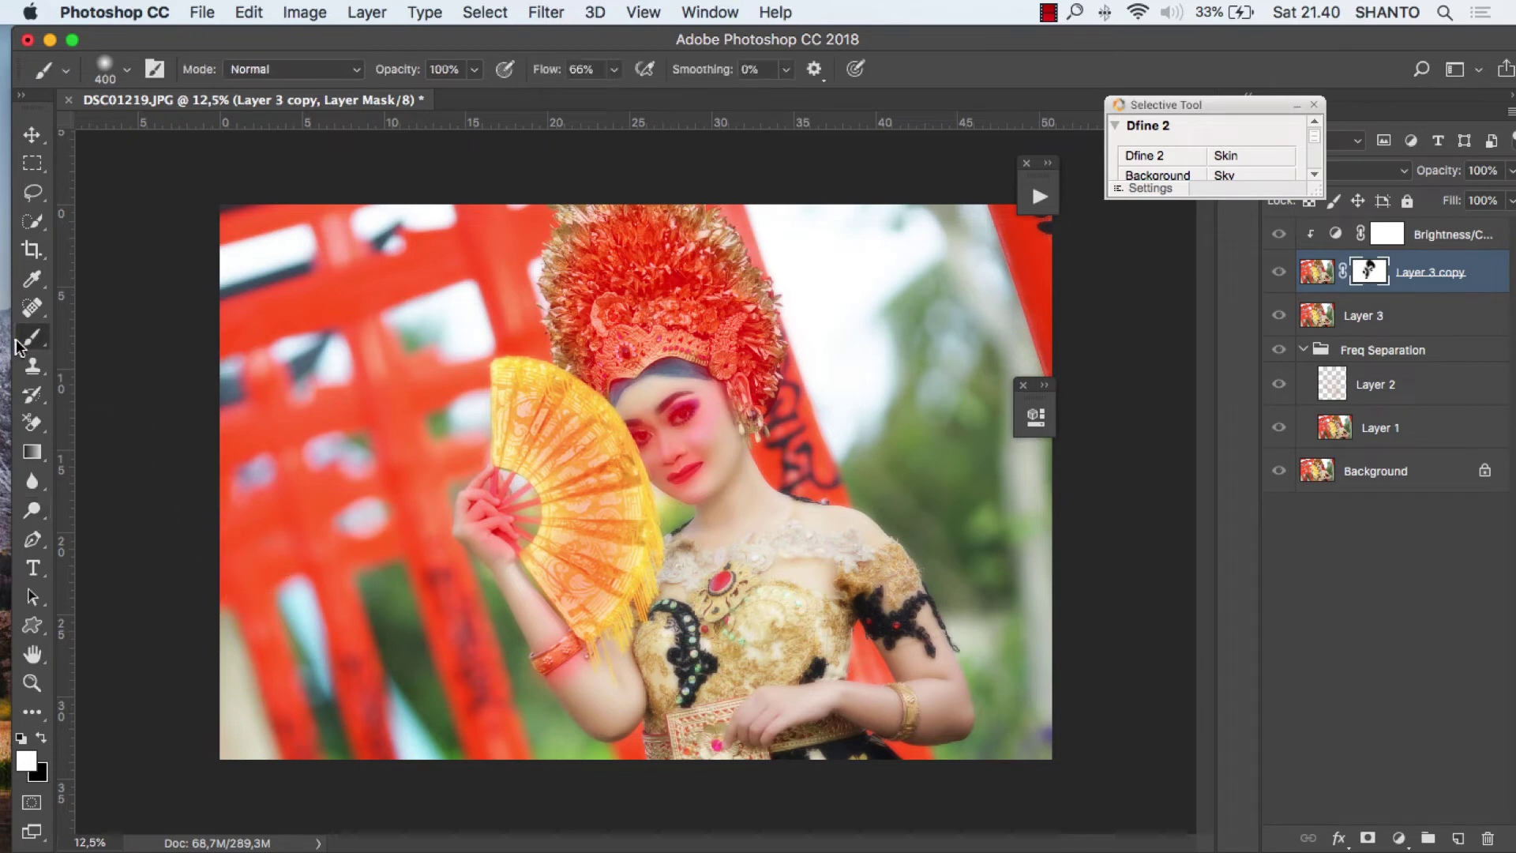
mouse_move(817, 565)
left_mouse_down()
mouse_move(706, 625)
mouse_move(750, 588)
mouse_move(704, 605)
mouse_move(691, 574)
mouse_move(773, 627)
left_mouse_up()
key("bracketright")
key("bracketright")
mouse_move(647, 276)
left_mouse_down()
mouse_move(710, 298)
mouse_move(742, 377)
mouse_move(730, 286)
mouse_move(735, 318)
mouse_move(682, 262)
mouse_move(597, 290)
mouse_move(607, 313)
mouse_move(626, 276)
mouse_move(690, 311)
mouse_move(663, 270)
mouse_move(743, 368)
mouse_move(721, 277)
mouse_move(674, 254)
mouse_move(607, 255)
left_mouse_up()
- Paint black over the dress, bracelets and fan on Layer 3 copy's mask, using brush sizes of 600 and 250 px
key("x")
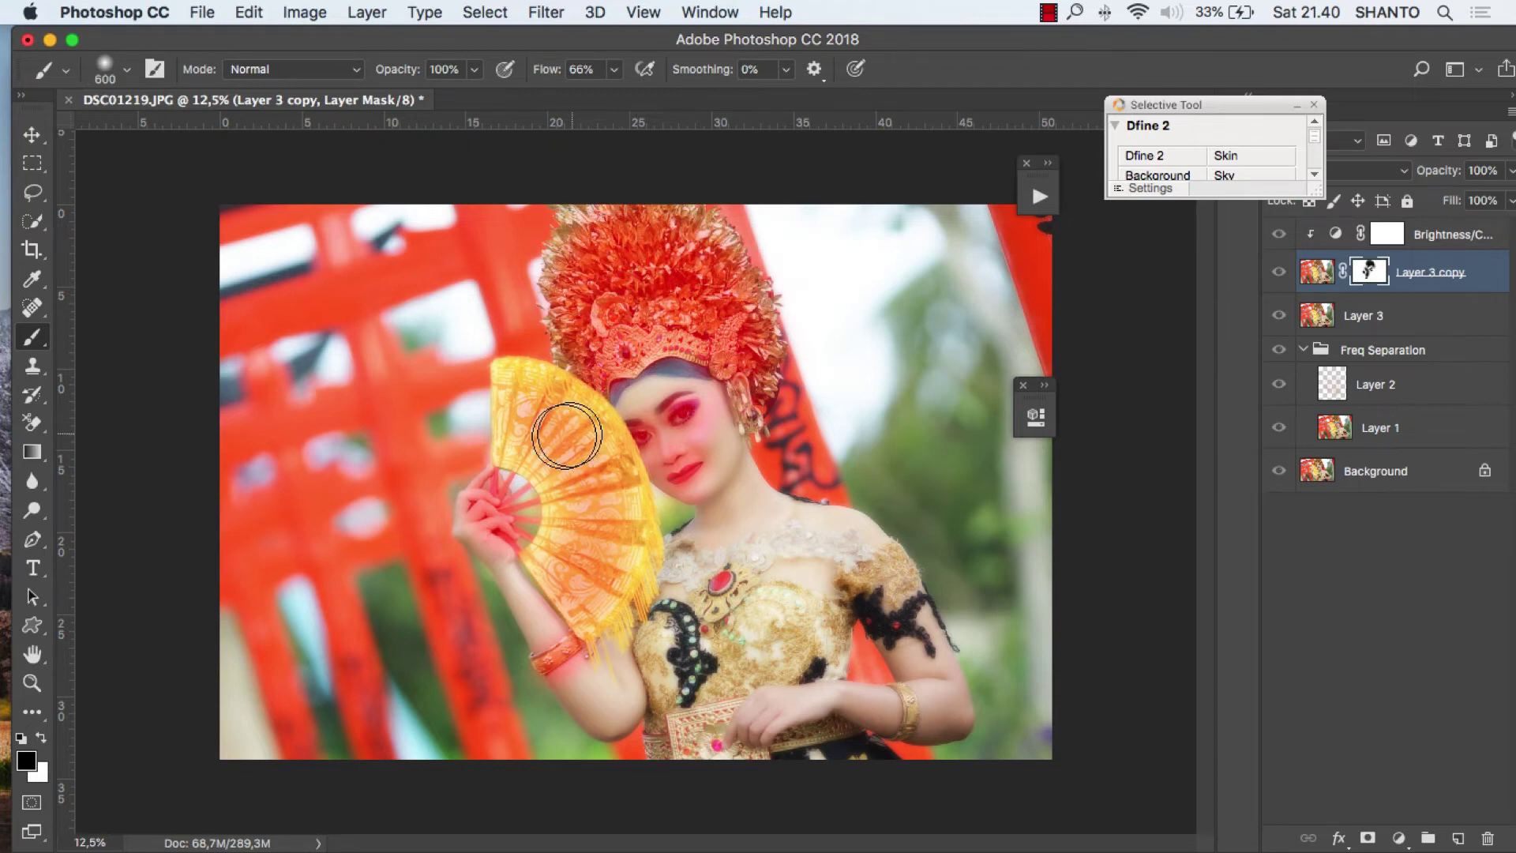
mouse_move(653, 649)
left_mouse_down()
mouse_move(685, 652)
mouse_move(674, 637)
mouse_move(735, 601)
mouse_move(670, 583)
mouse_move(802, 558)
mouse_move(883, 583)
mouse_move(767, 650)
mouse_move(677, 664)
mouse_move(694, 697)
mouse_move(676, 751)
mouse_move(718, 767)
mouse_move(852, 757)
mouse_move(811, 767)
mouse_move(889, 740)
left_mouse_up()
key("bracketleft")
key("bracketleft")
key("bracketleft")
key("bracketleft")
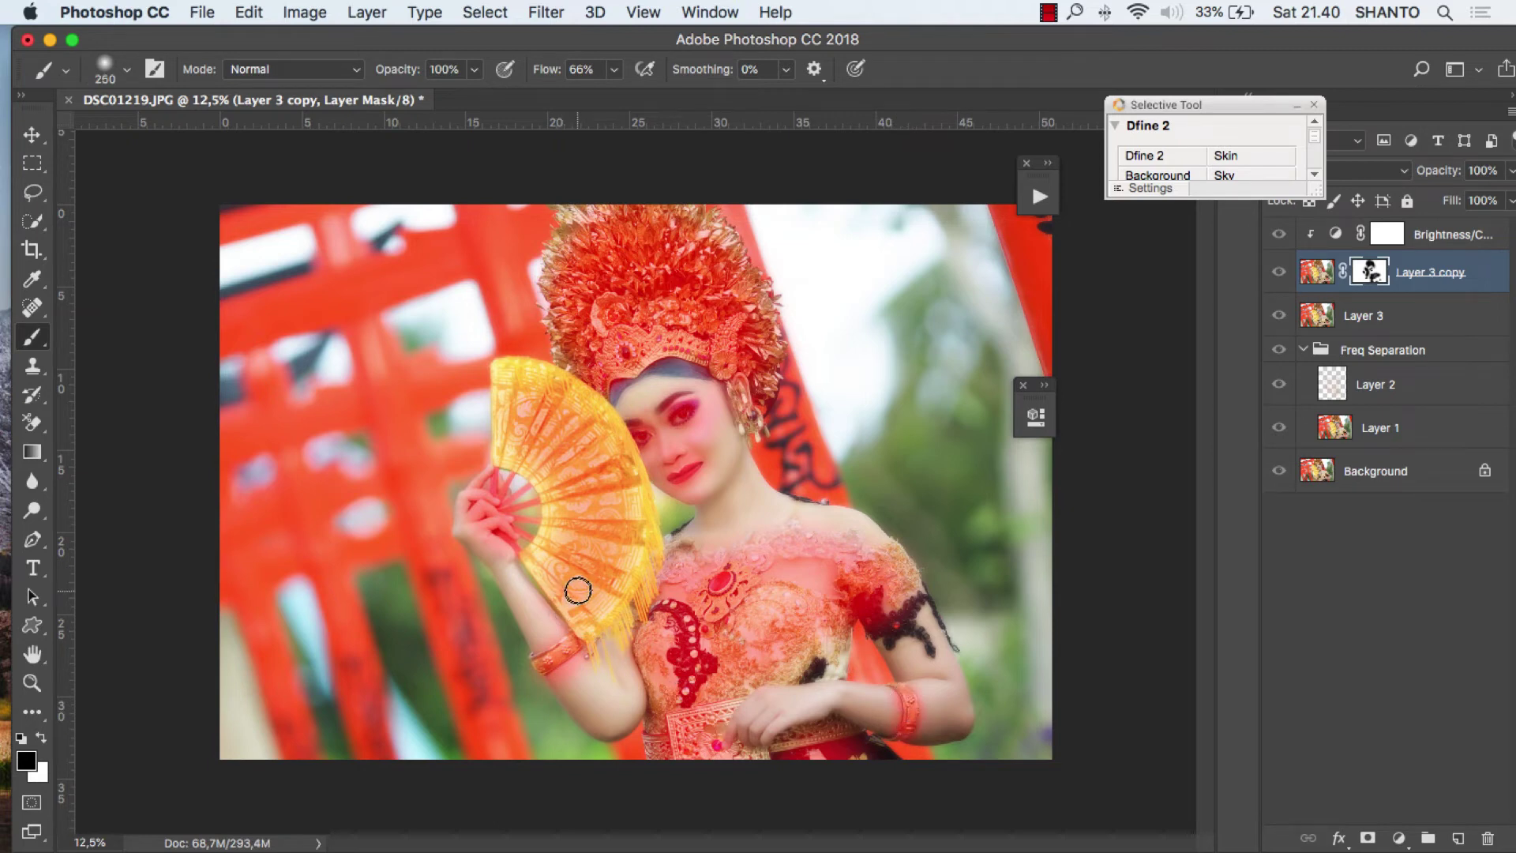
mouse_move(577, 590)
left_mouse_down()
mouse_move(599, 548)
mouse_move(570, 456)
mouse_move(516, 390)
mouse_move(552, 386)
mouse_move(585, 408)
mouse_move(575, 485)
left_mouse_up()
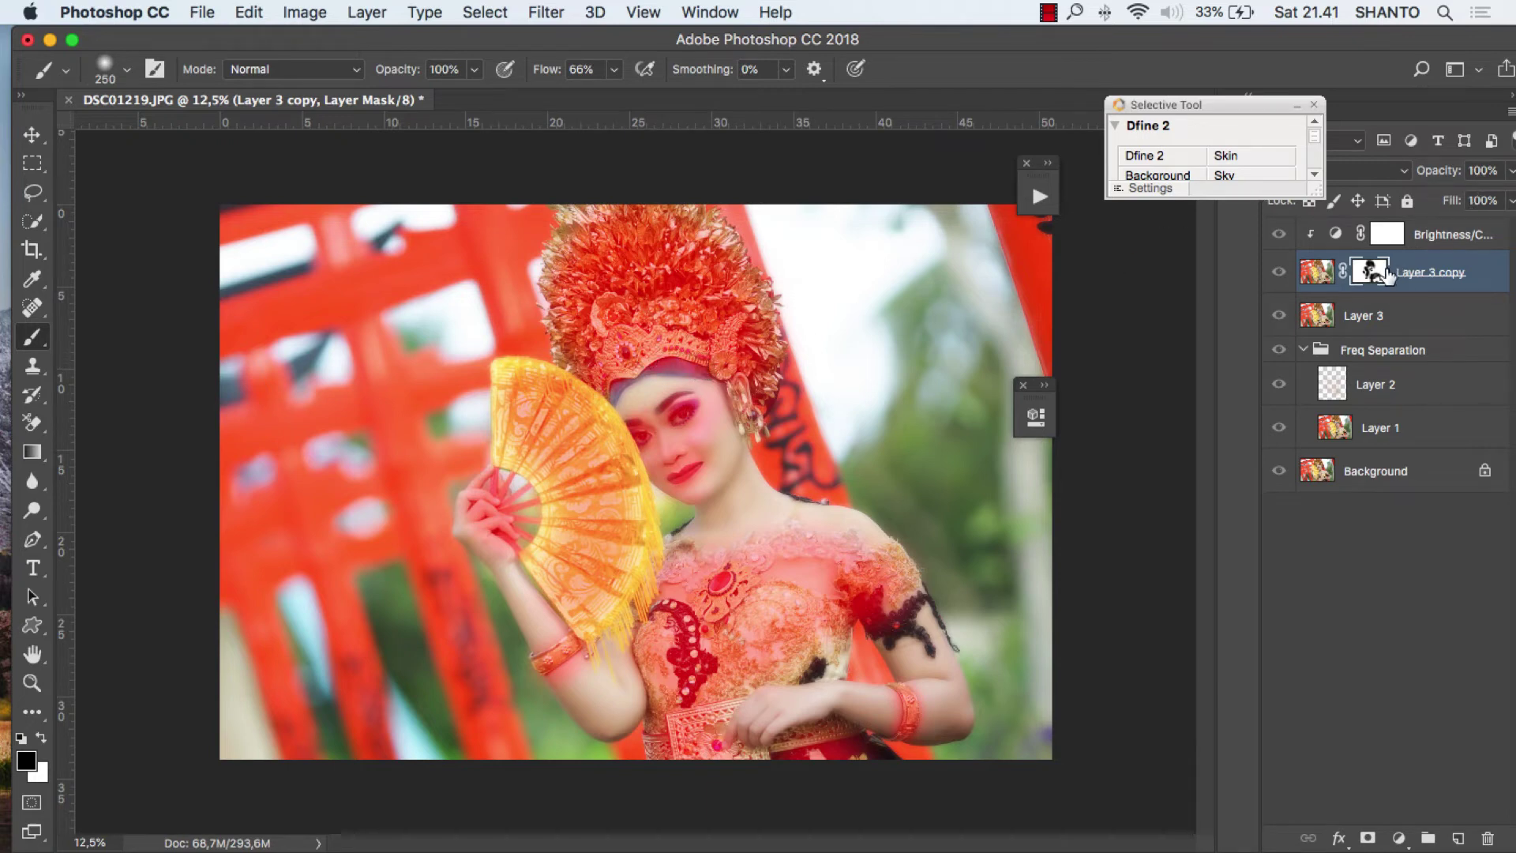
- Collapse the Selective Tool window and hide the red overlay of Layer 3 copy's mask
left_click(1297, 105)
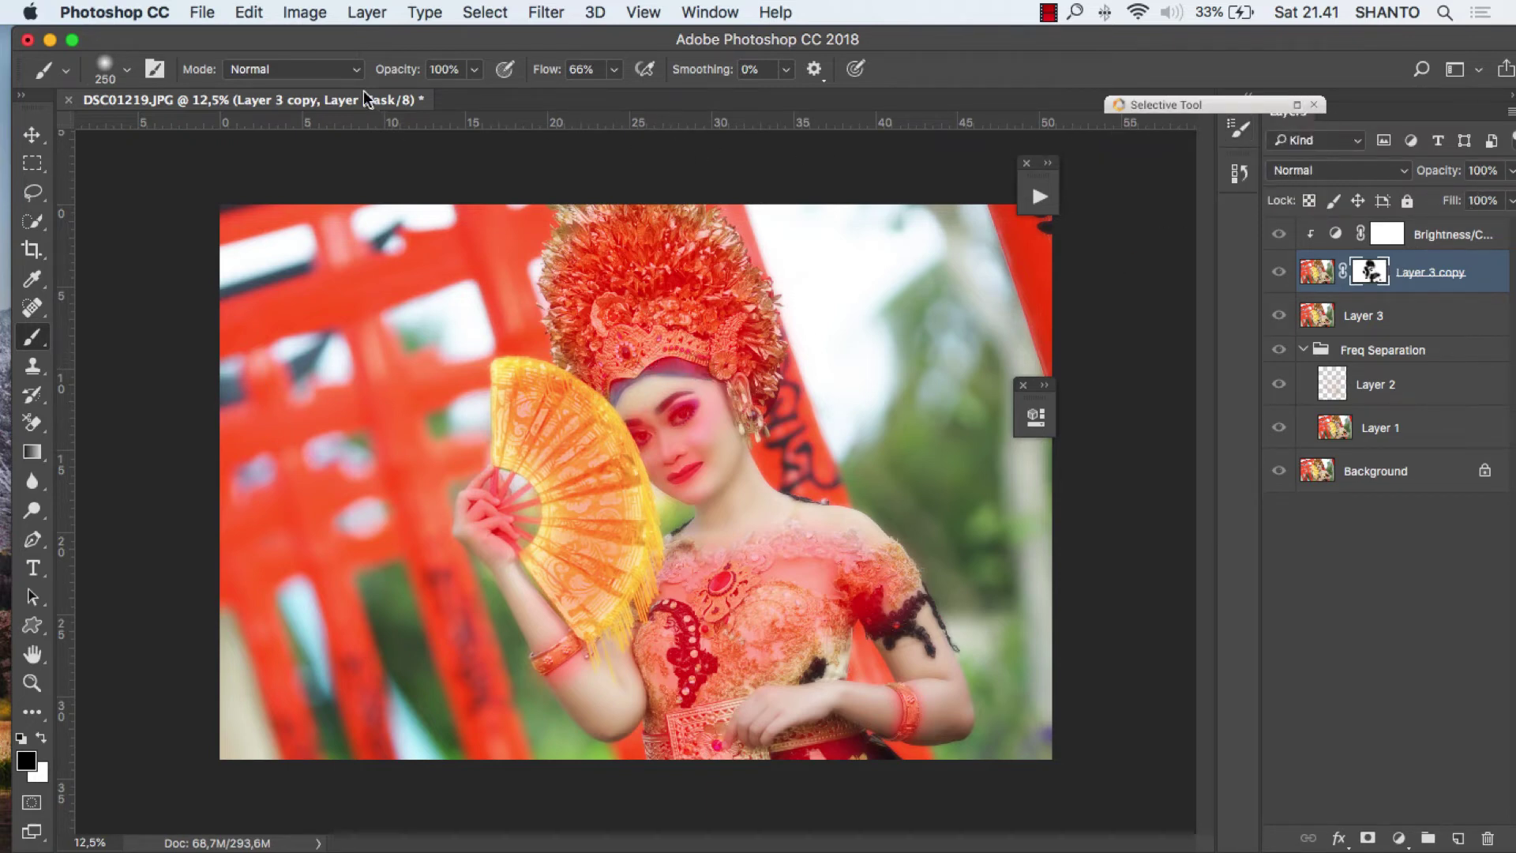
left_click(1441, 239)
left_click(31, 135)
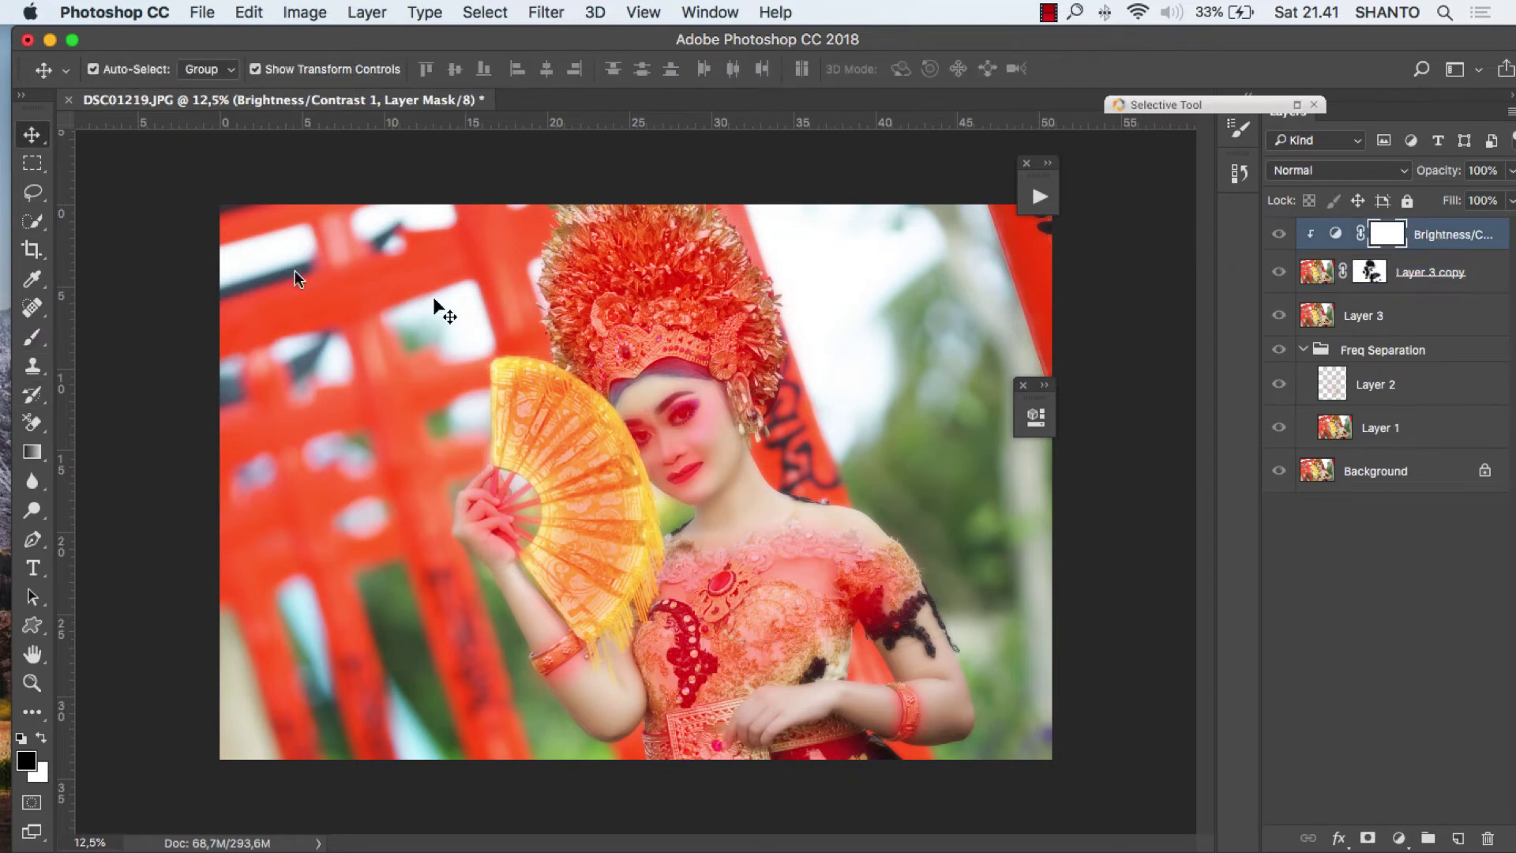
left_click(33, 164)
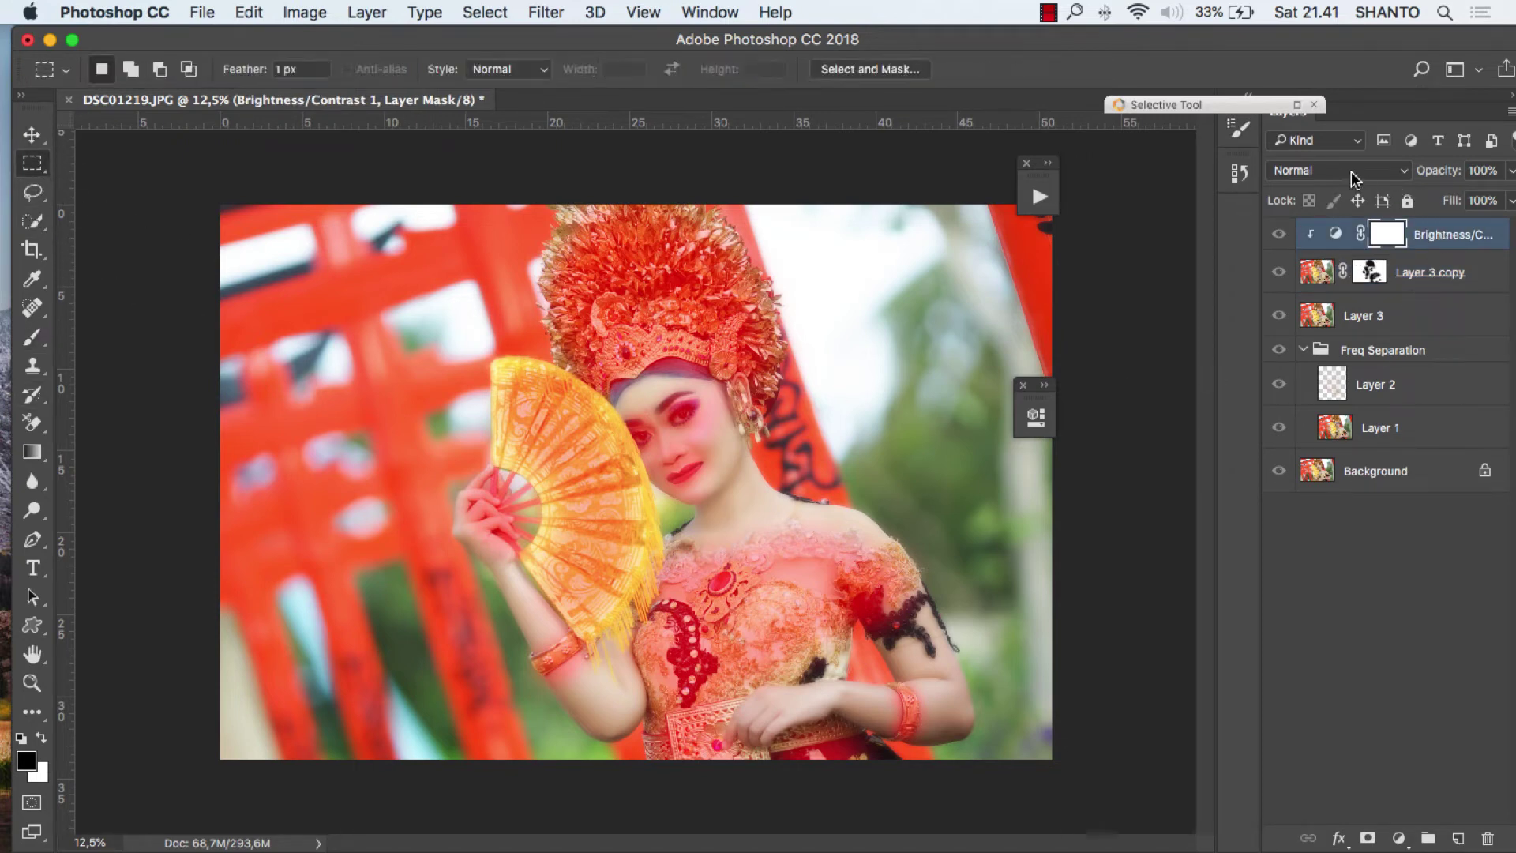
left_click(1351, 173)
left_click(1351, 169)
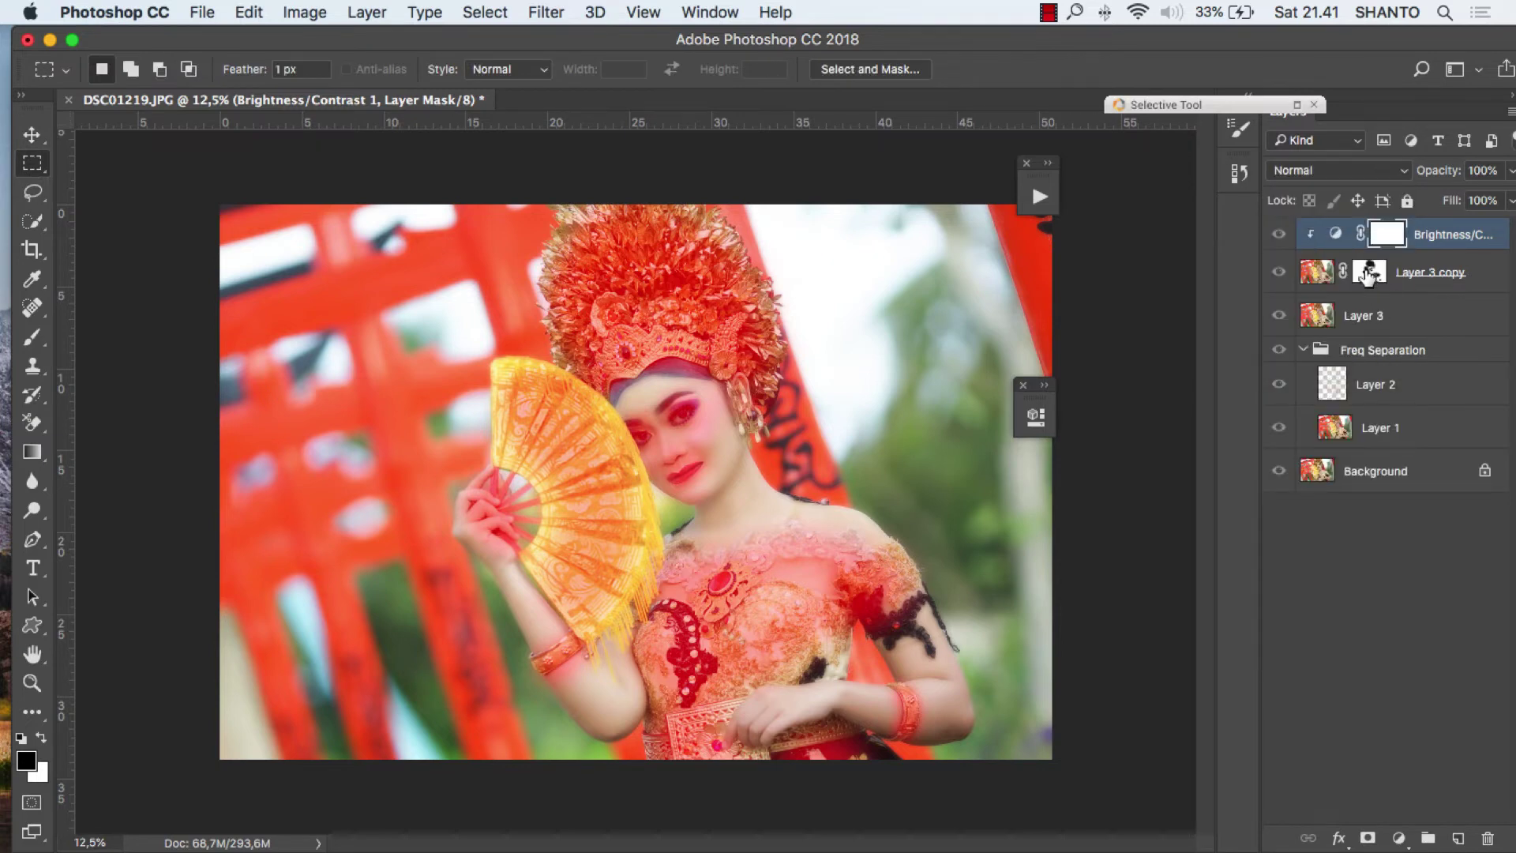
left_click(1366, 277)
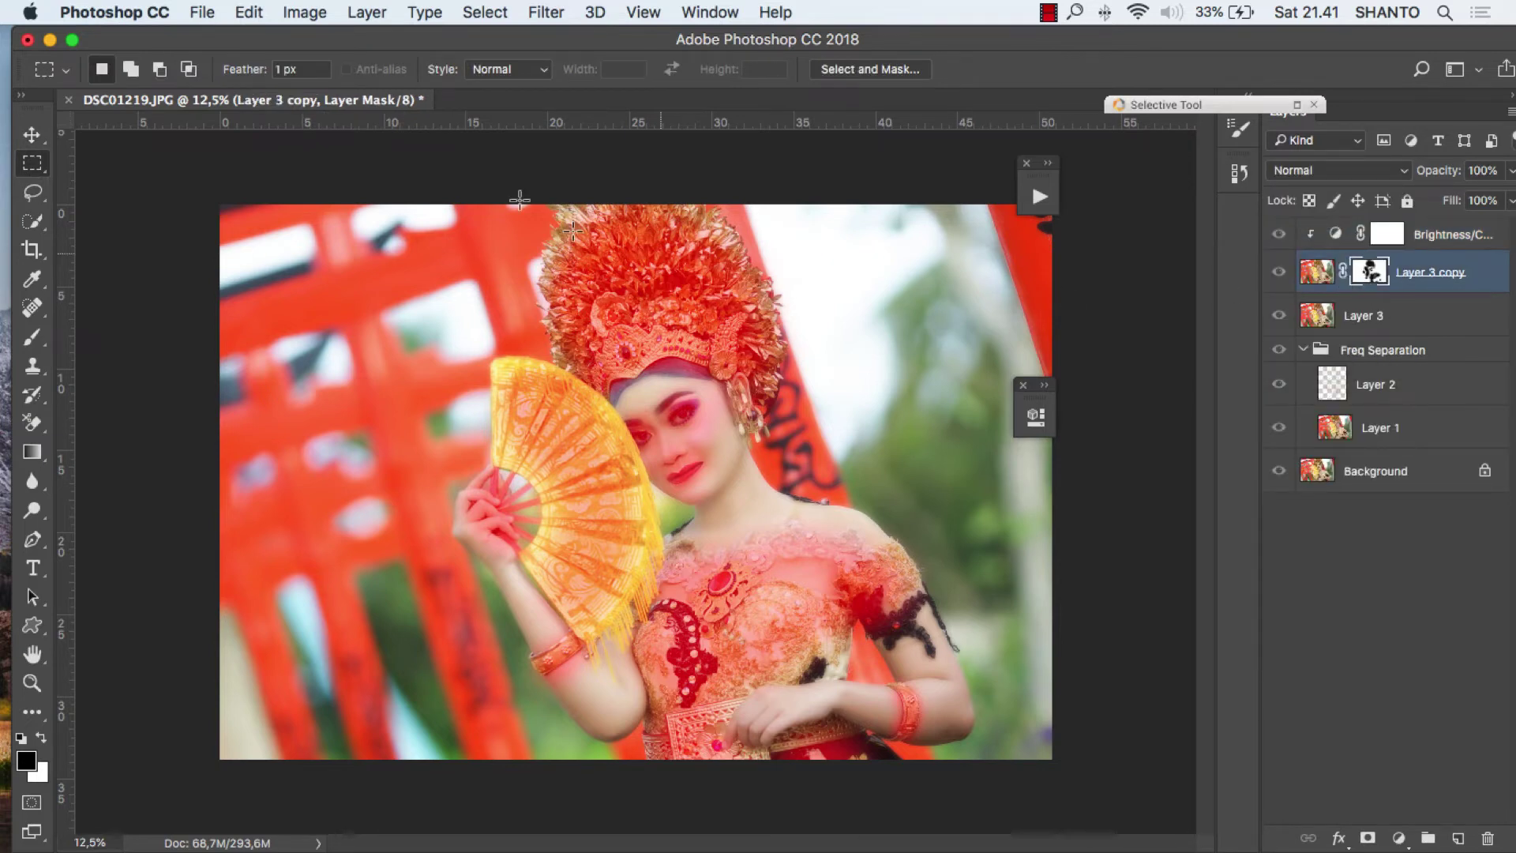
left_click(326, 15)
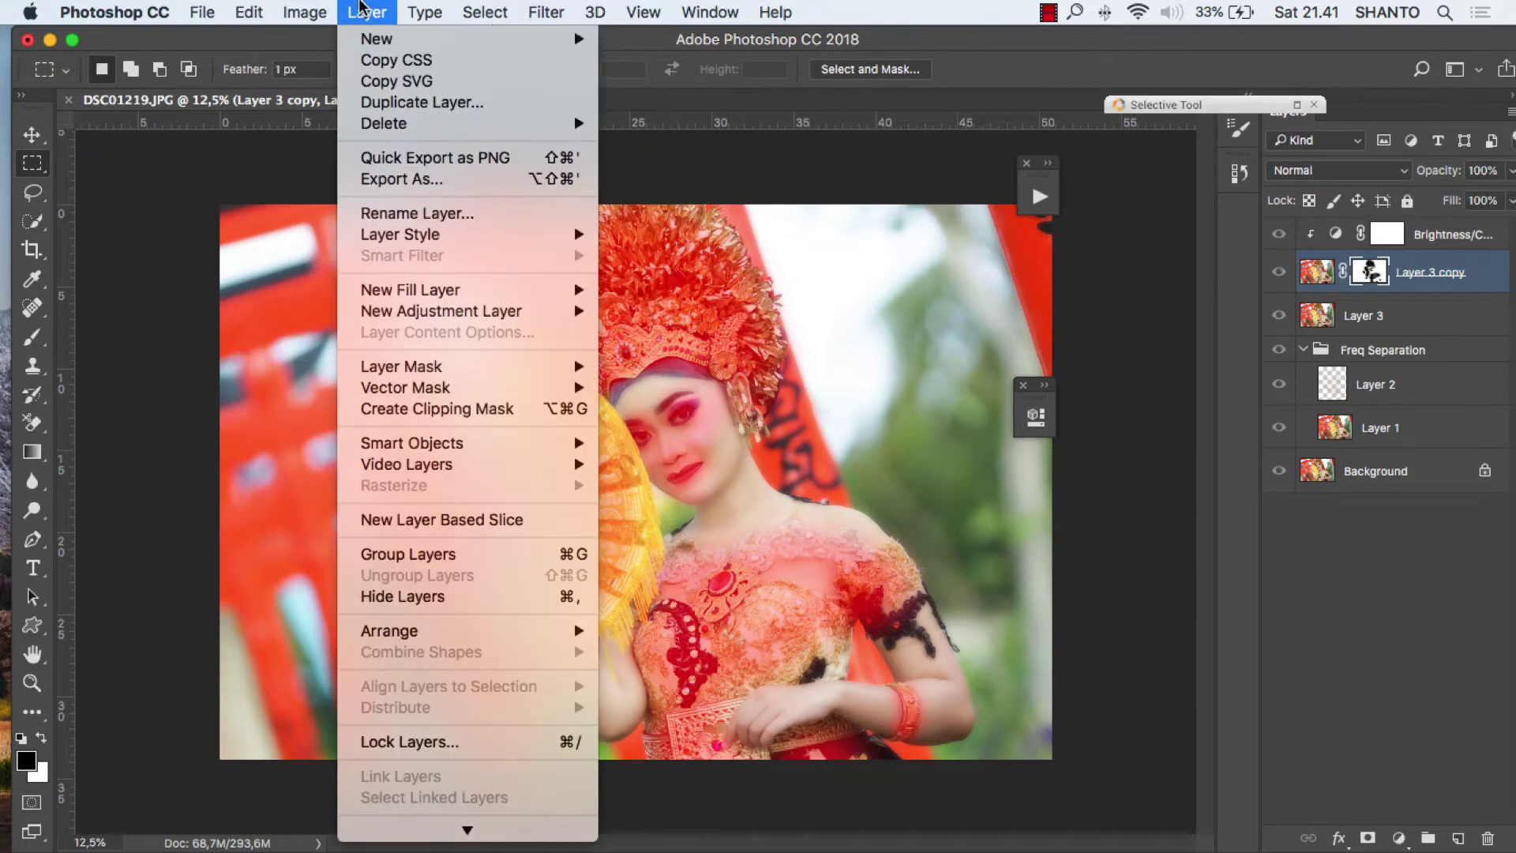
mouse_move(644, 12)
left_click(1089, 308)
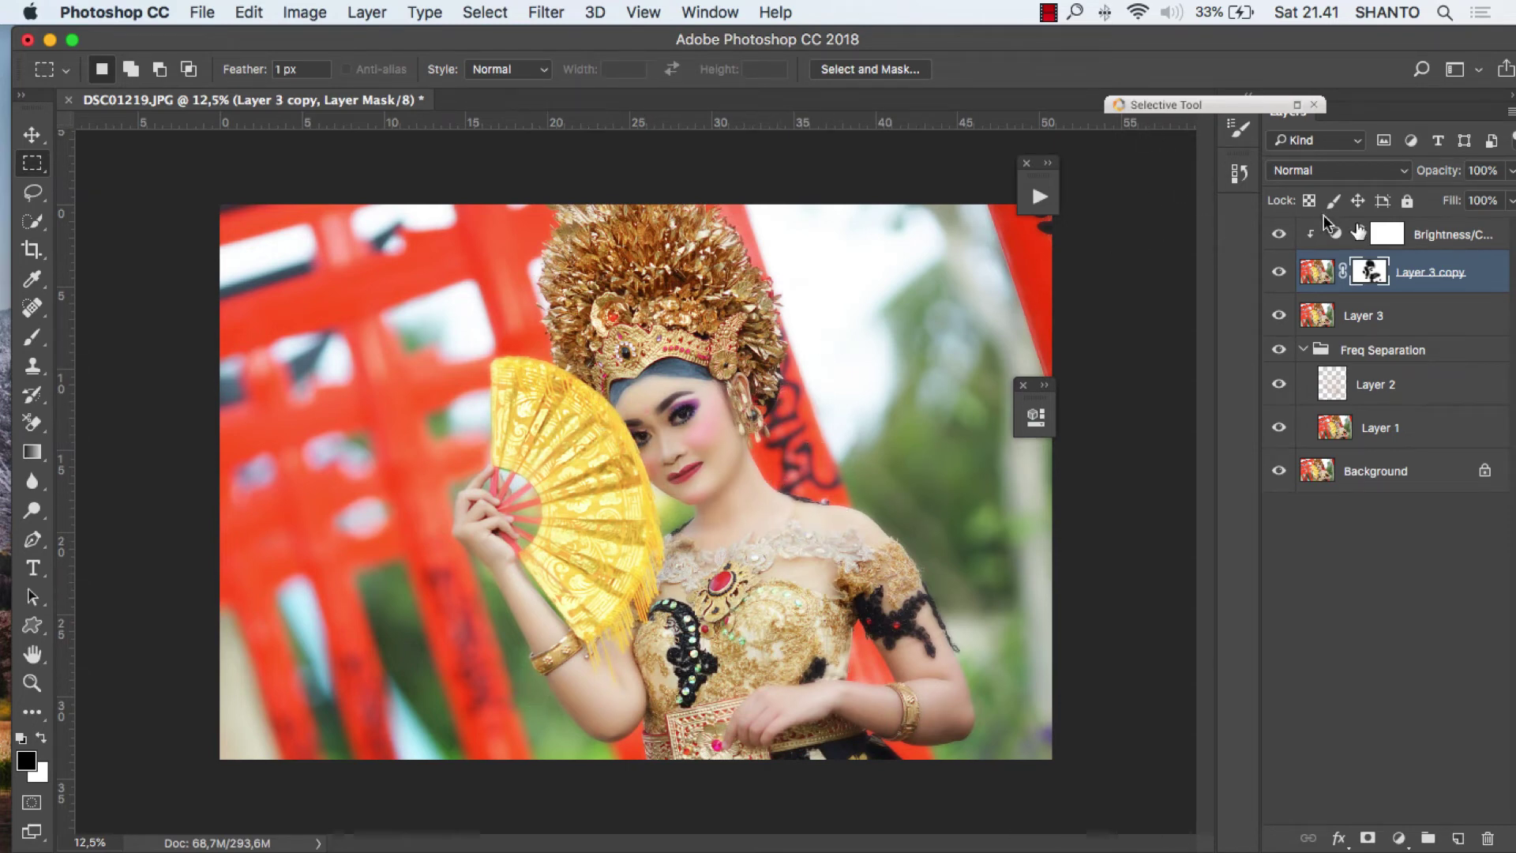
- Stamp all visible layers onto a new layer above the Brightness/Contrast layer and flatten the image
left_click(1435, 238)
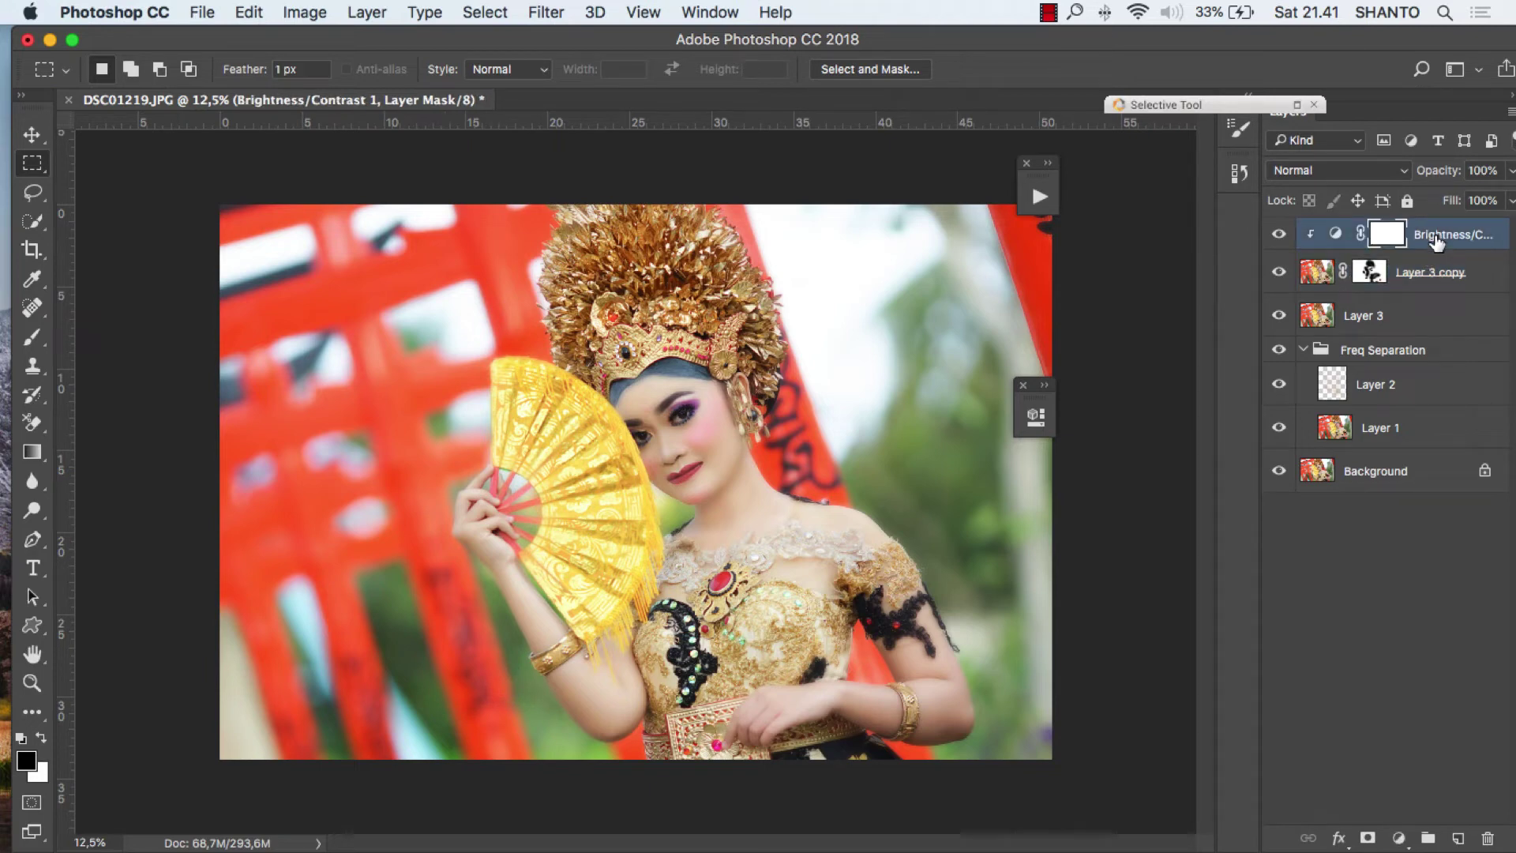
key("alt+shift+super+e")
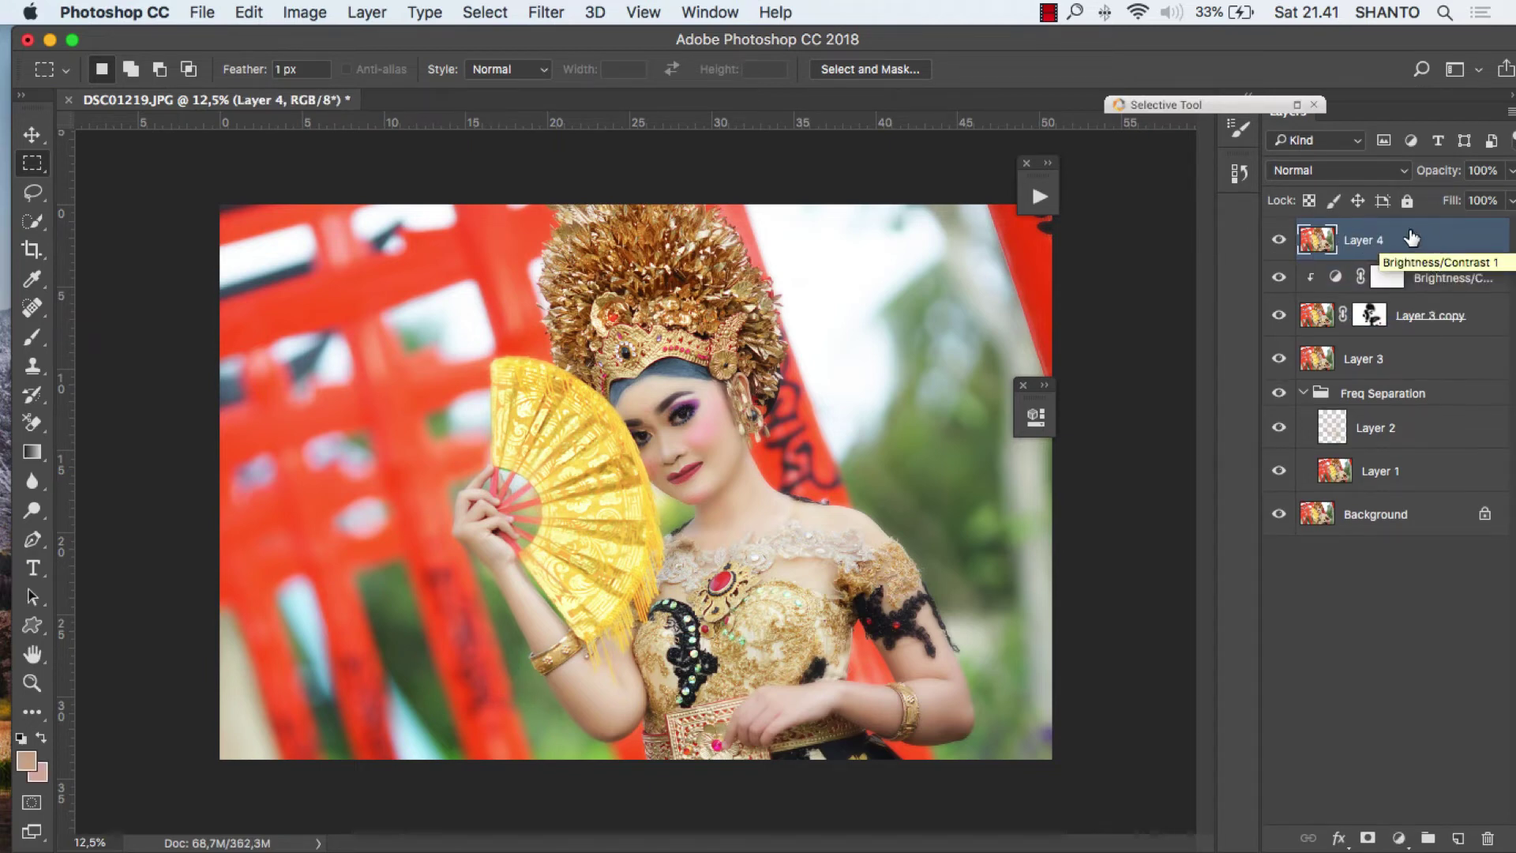
right_click(1414, 235)
scroll(1271, 723, "down", 5)
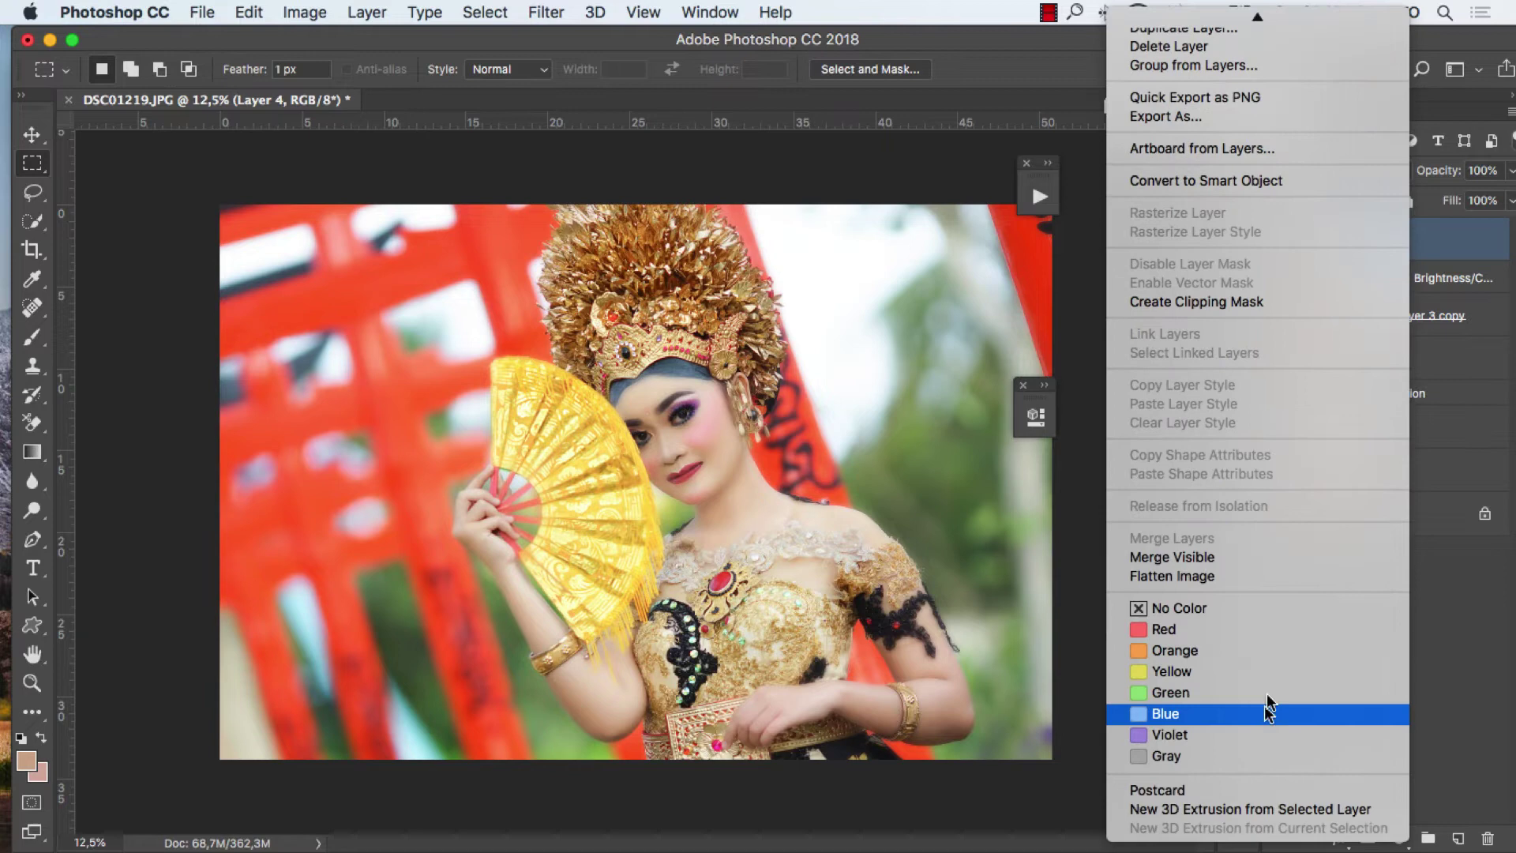
left_click(1267, 575)
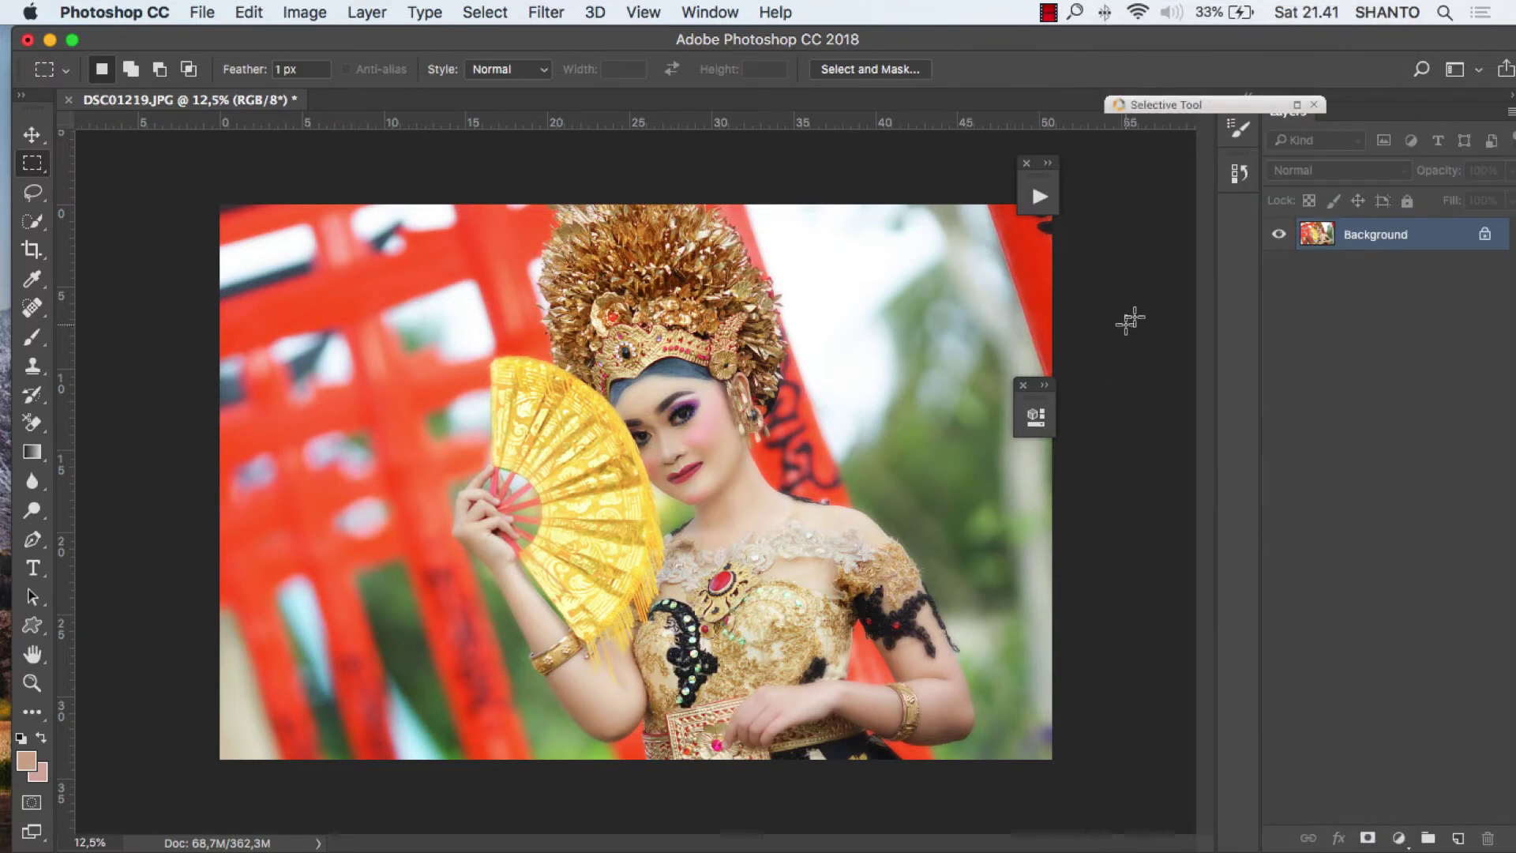
- Open the flattened image in the Camera Raw filter and look over its Camera Calibration and Basic settings
left_click(545, 17)
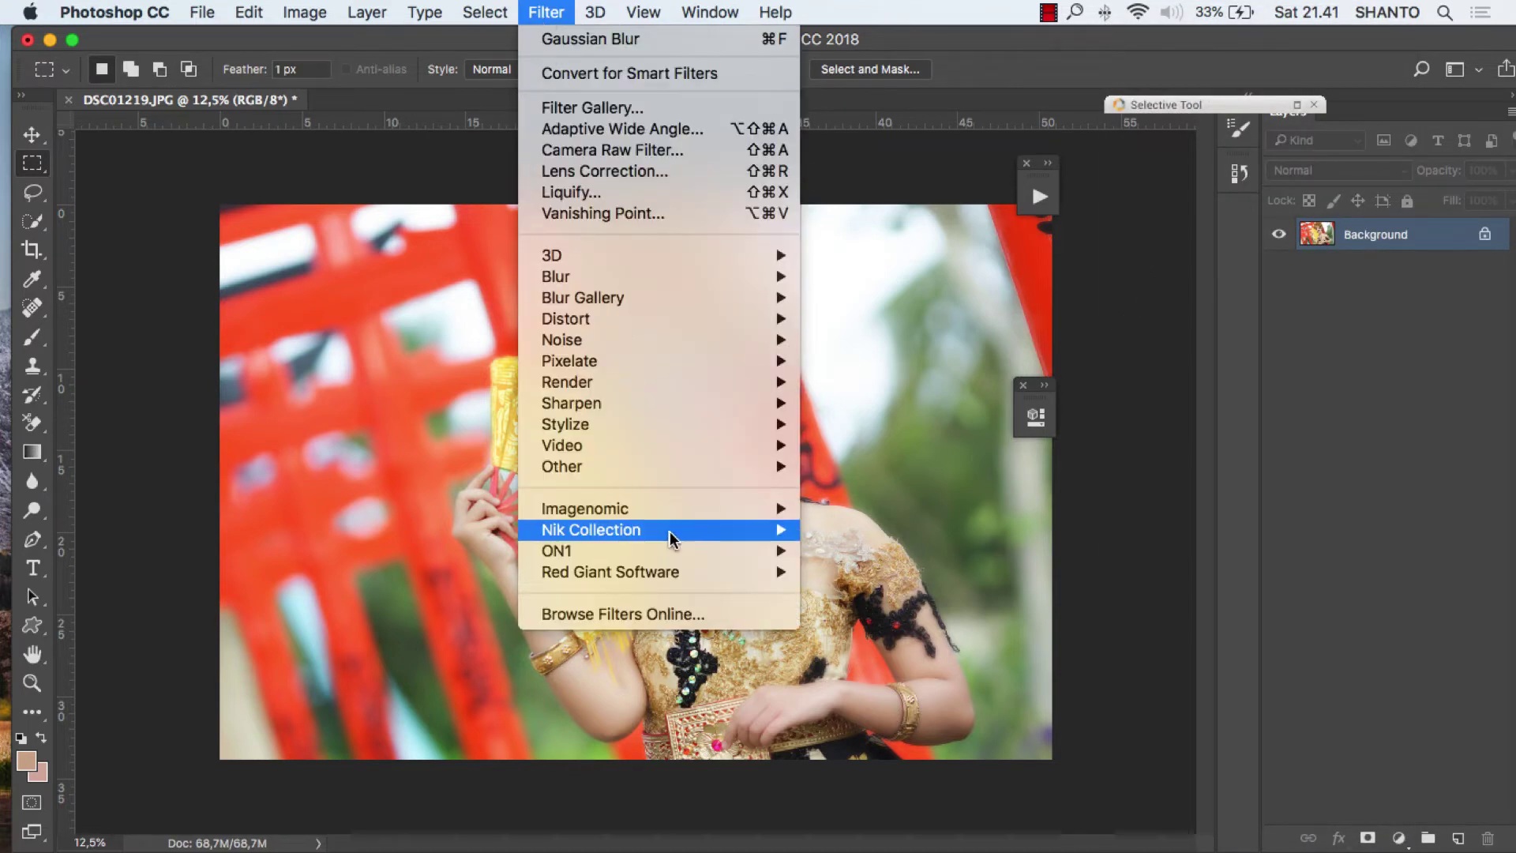
left_click(720, 150)
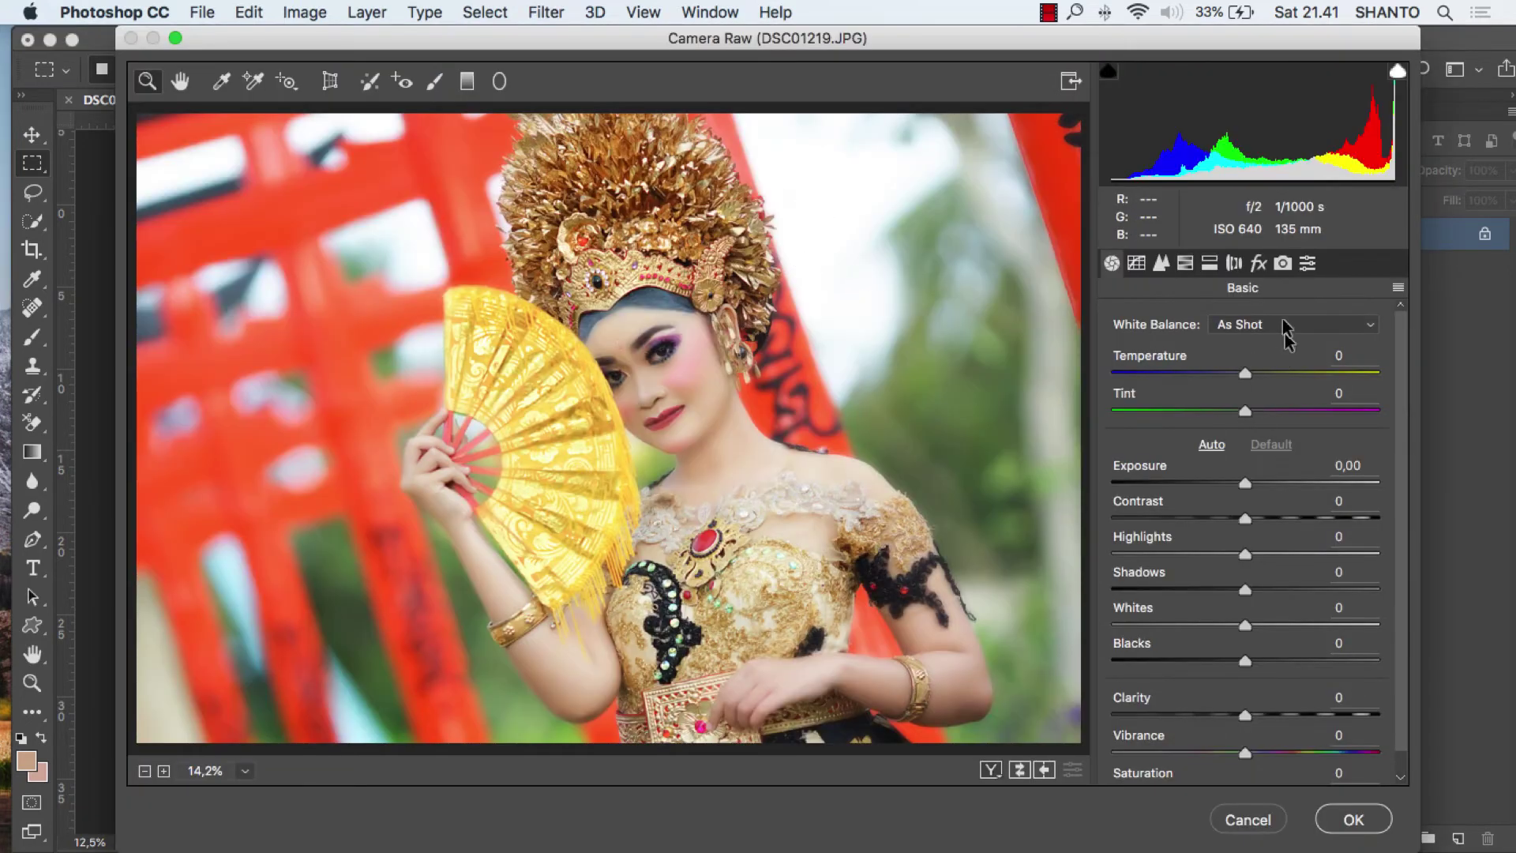
left_click(1260, 264)
left_click(1281, 264)
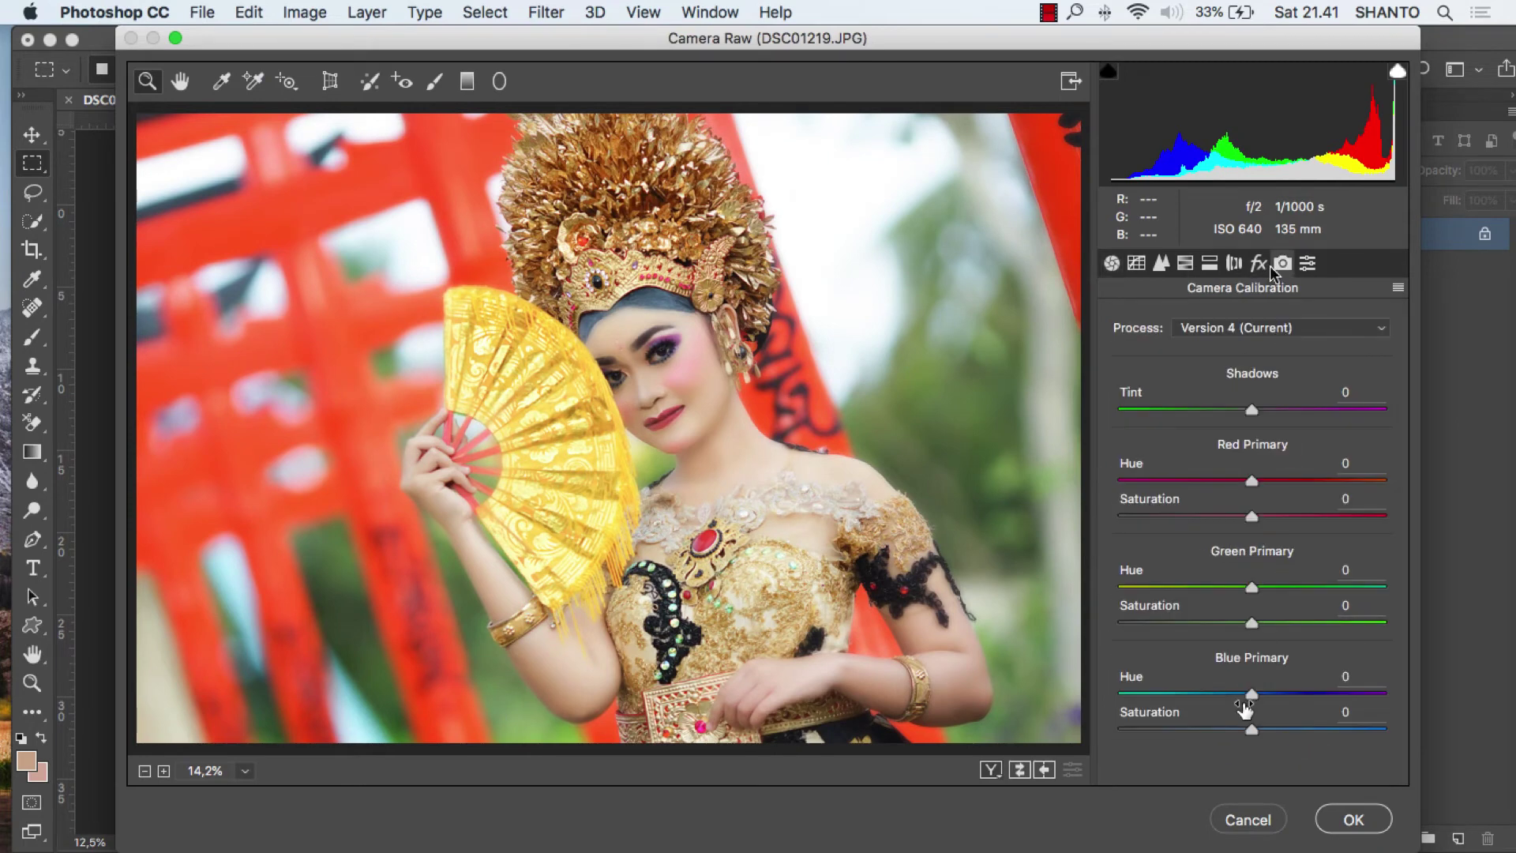
left_click(1254, 695)
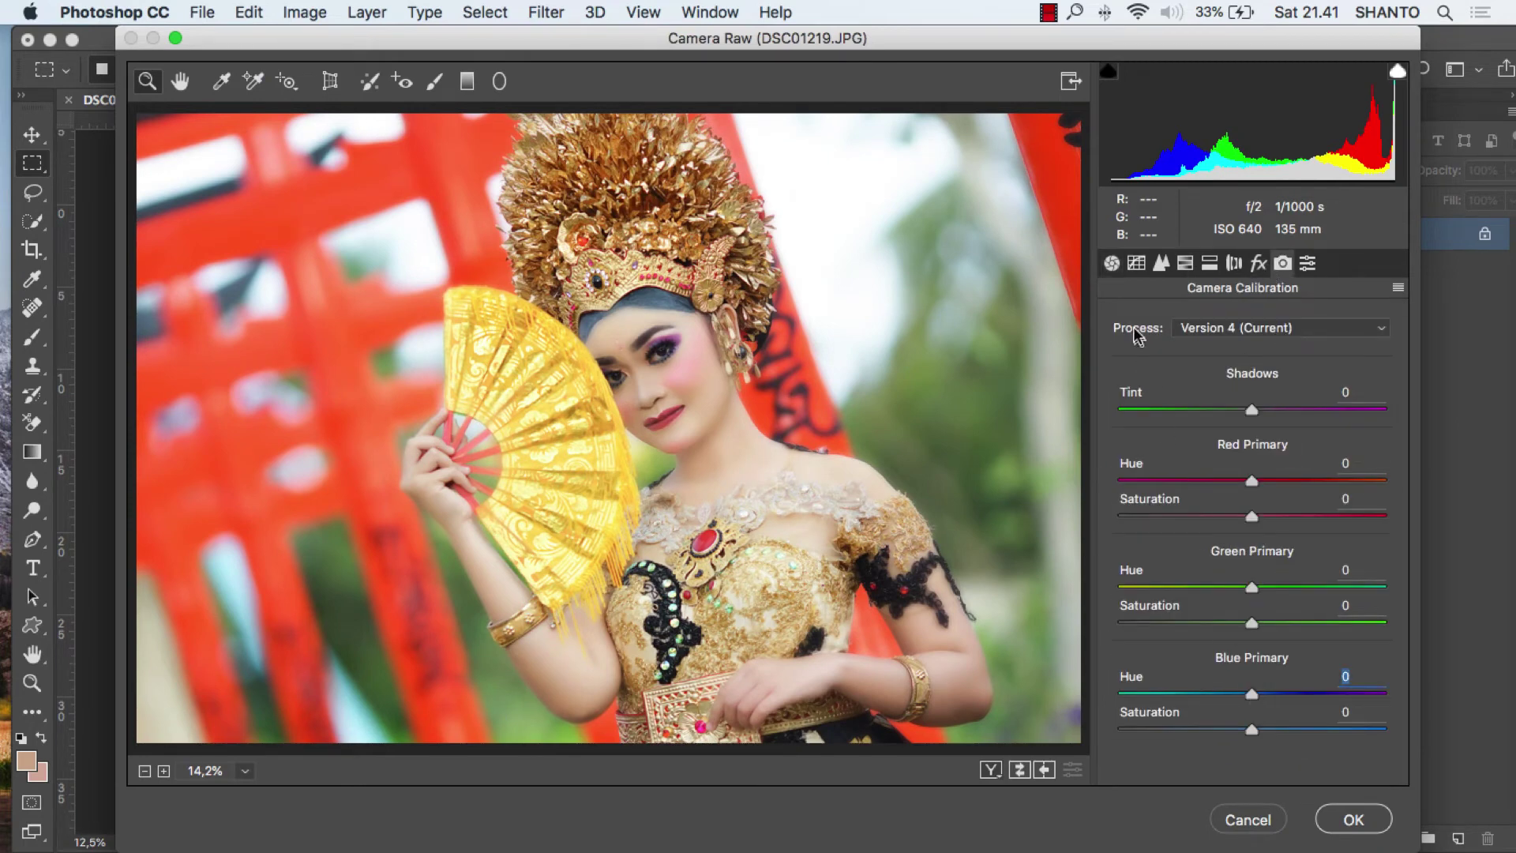
left_click(1161, 267)
left_click(1136, 267)
left_click(1113, 267)
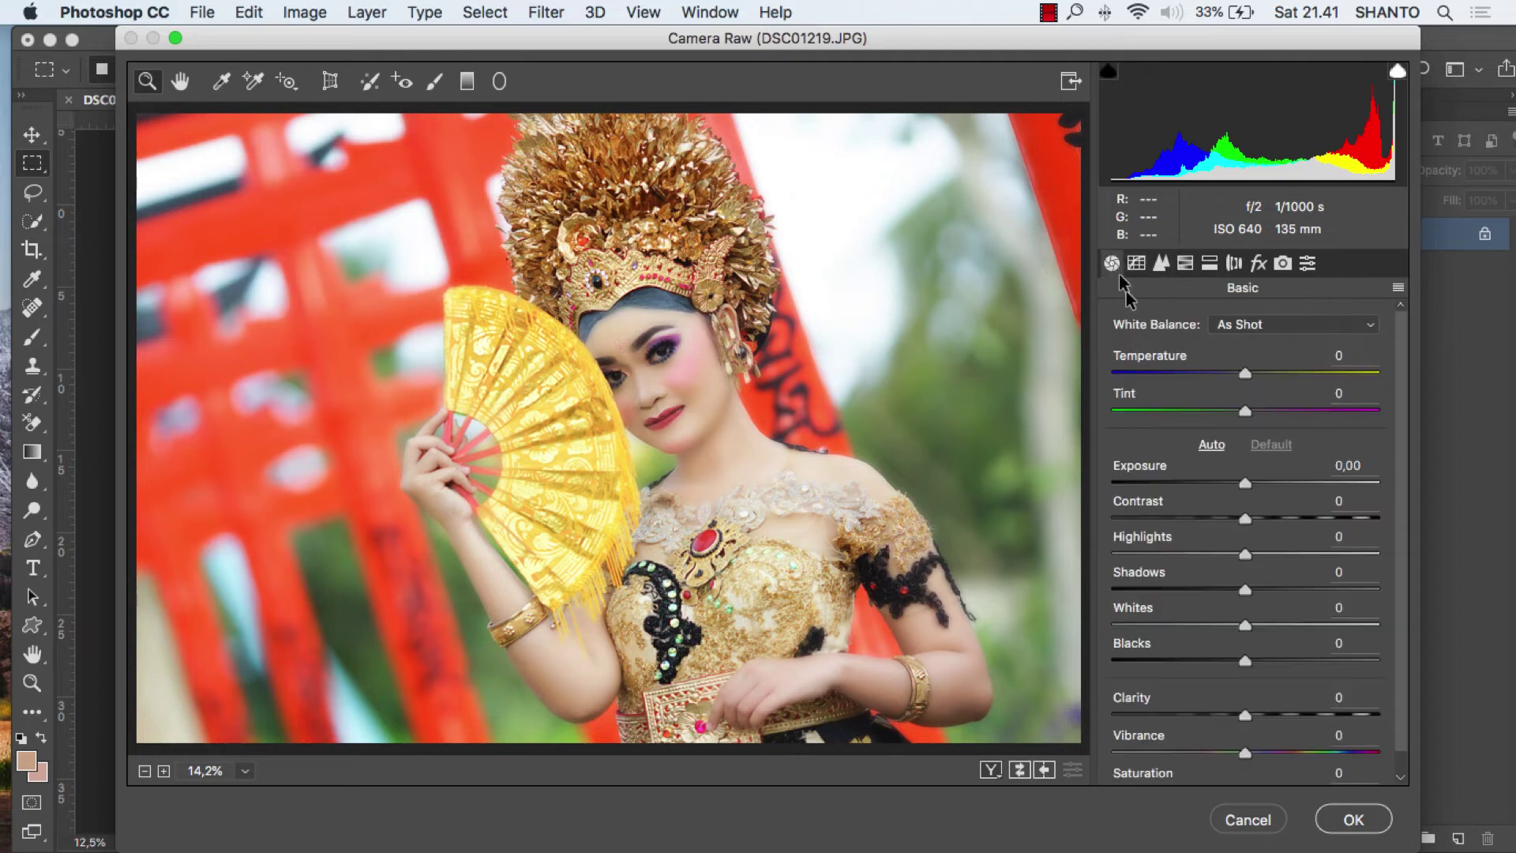
- Adjust the Greens in HSL / Grayscale to hue +21, saturation +28 and luminance -13
left_click(1186, 264)
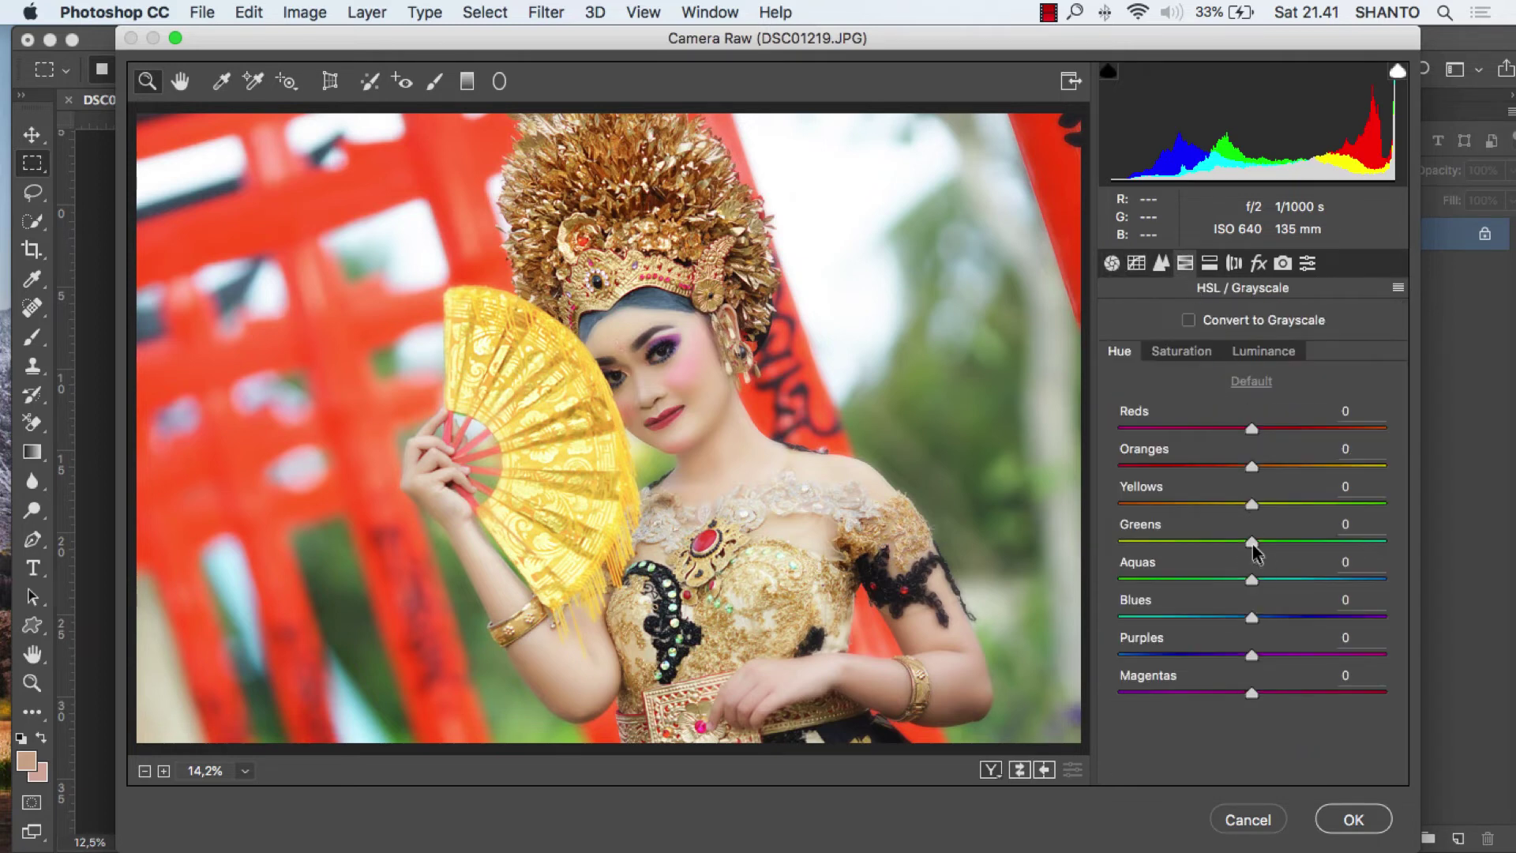
mouse_move(1253, 545)
left_mouse_down()
mouse_move(1201, 540)
mouse_move(1274, 540)
left_mouse_up()
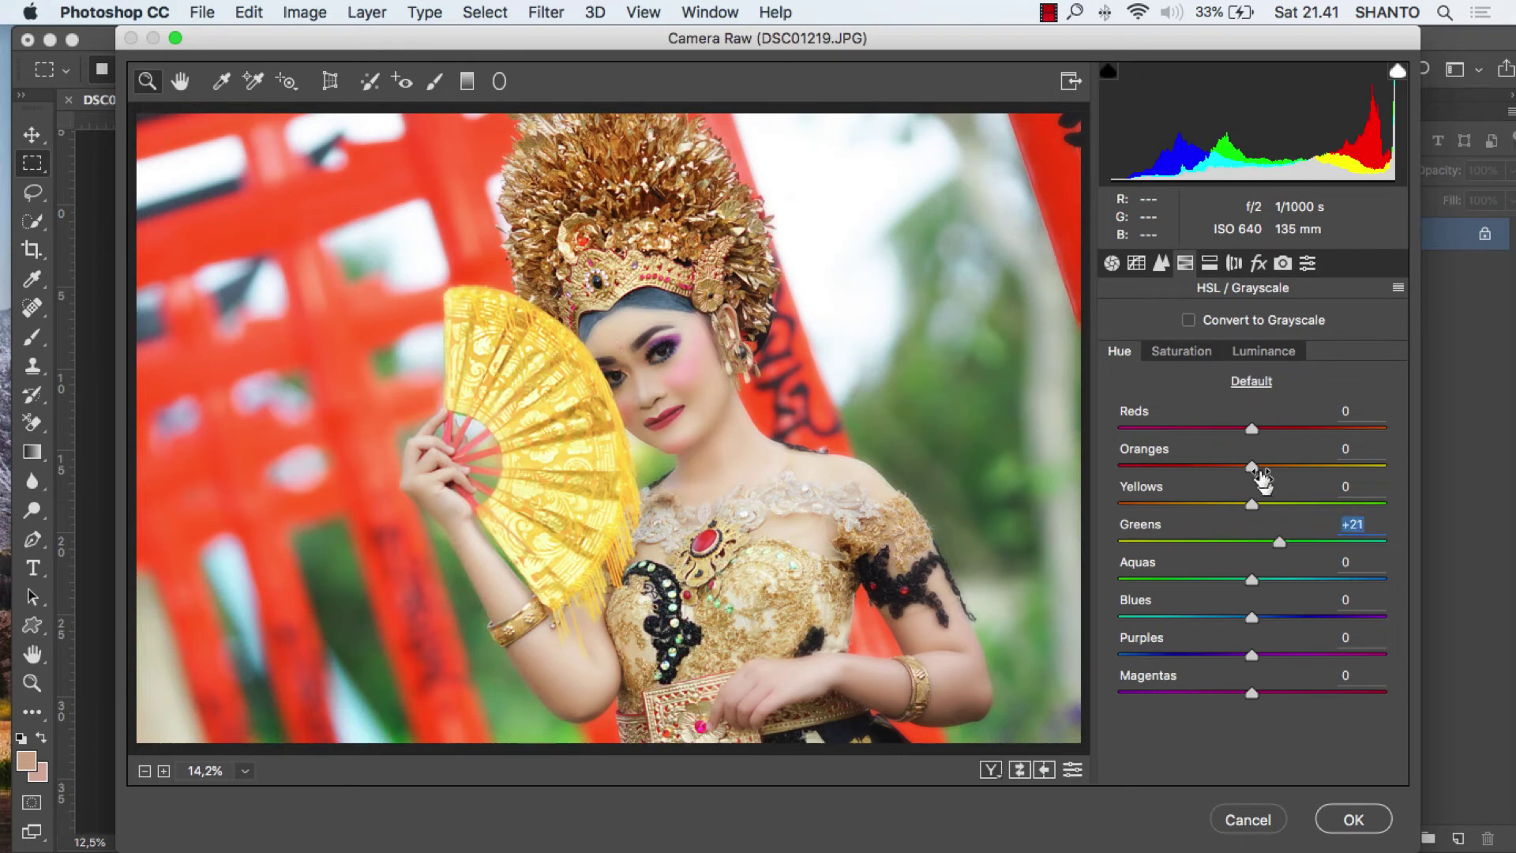
left_click(1205, 353)
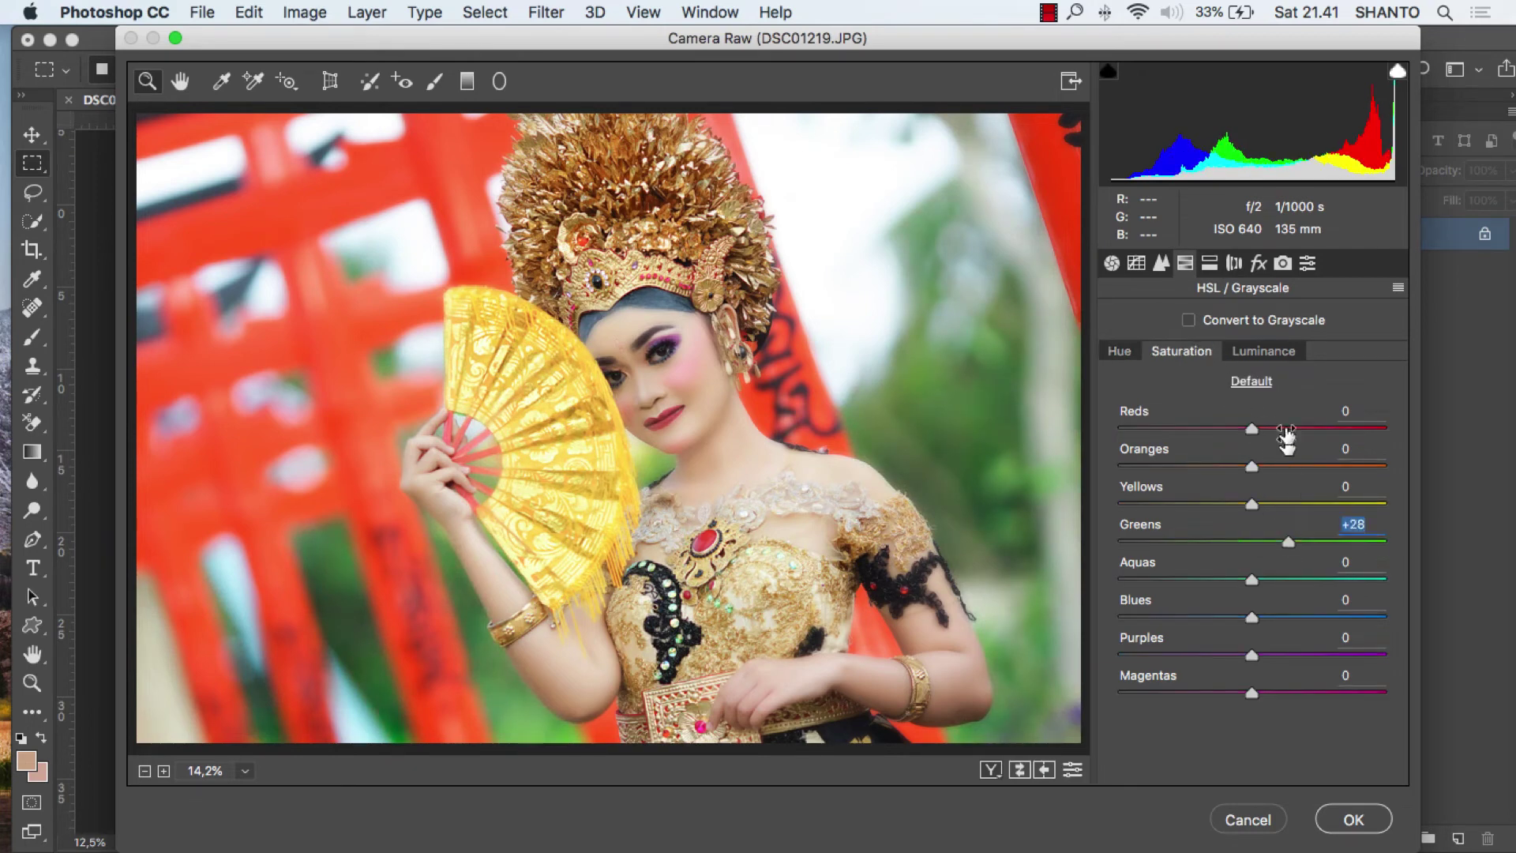
left_click(1275, 355)
left_click_drag(1255, 545, 1234, 544)
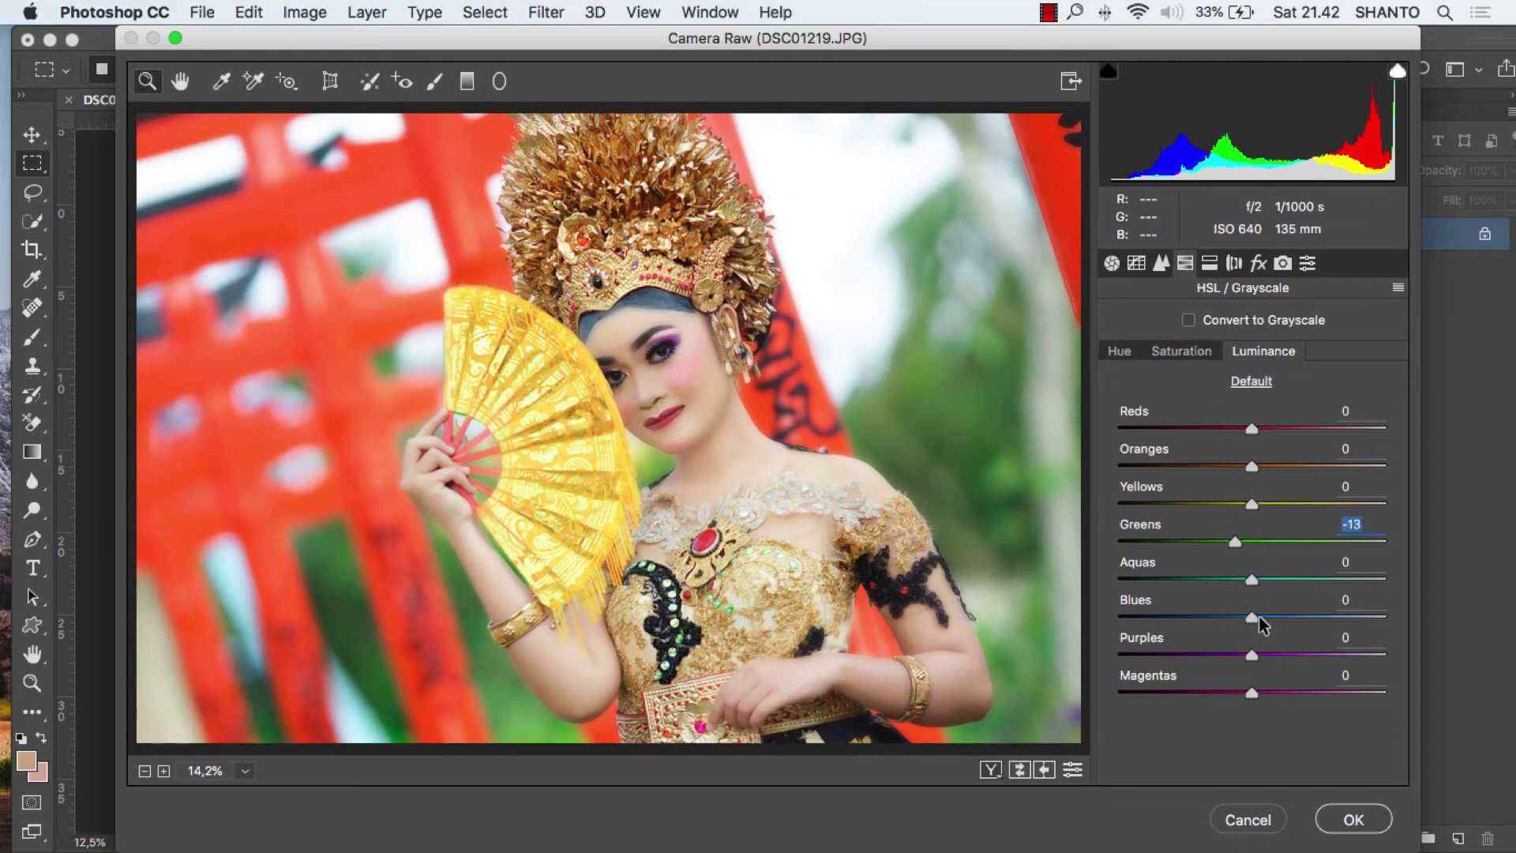
left_click(1188, 352)
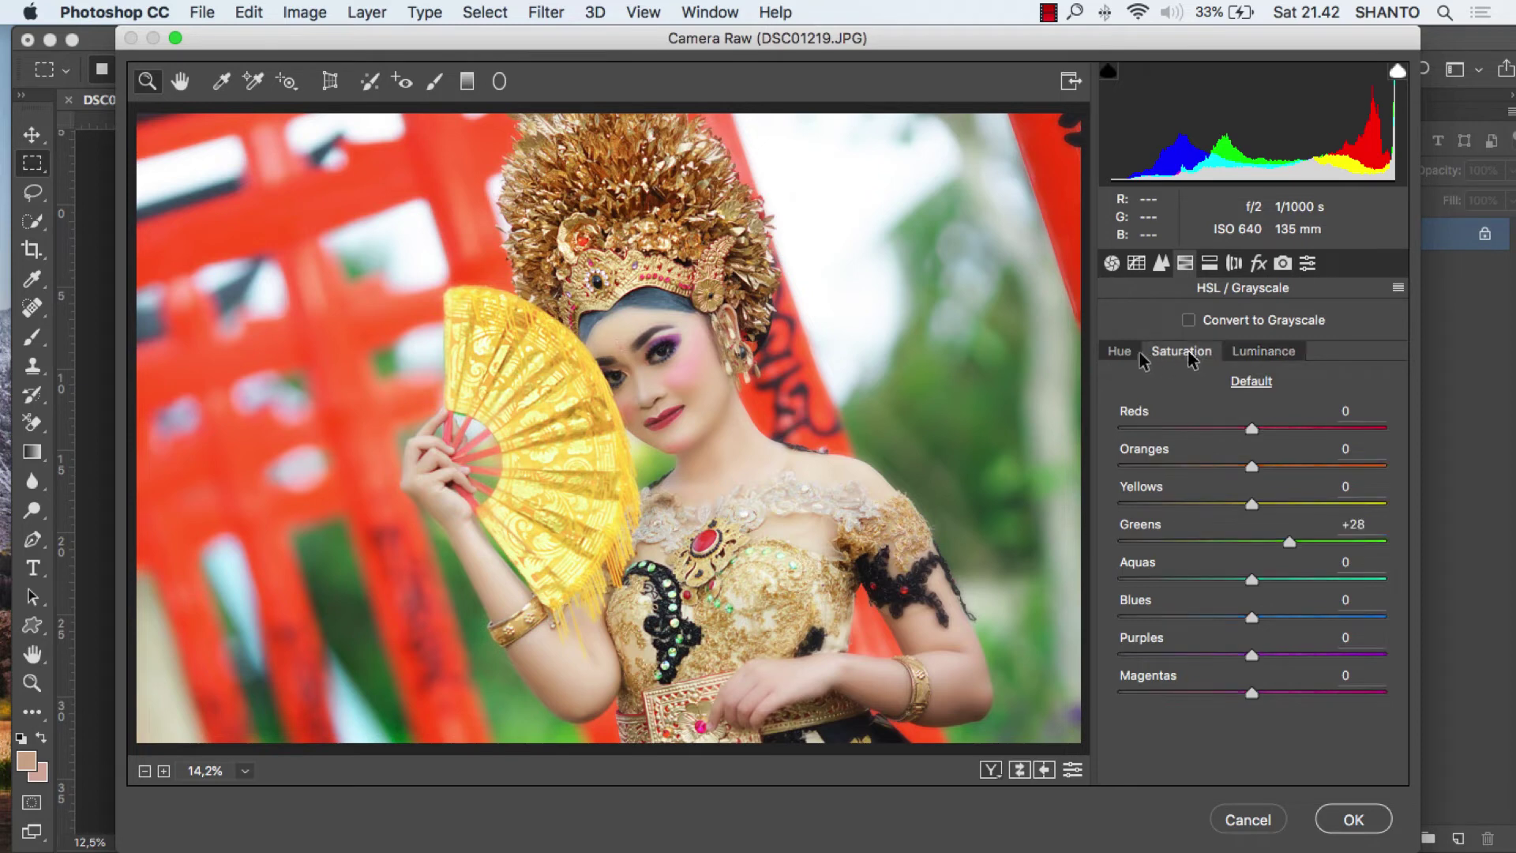
left_click(1120, 353)
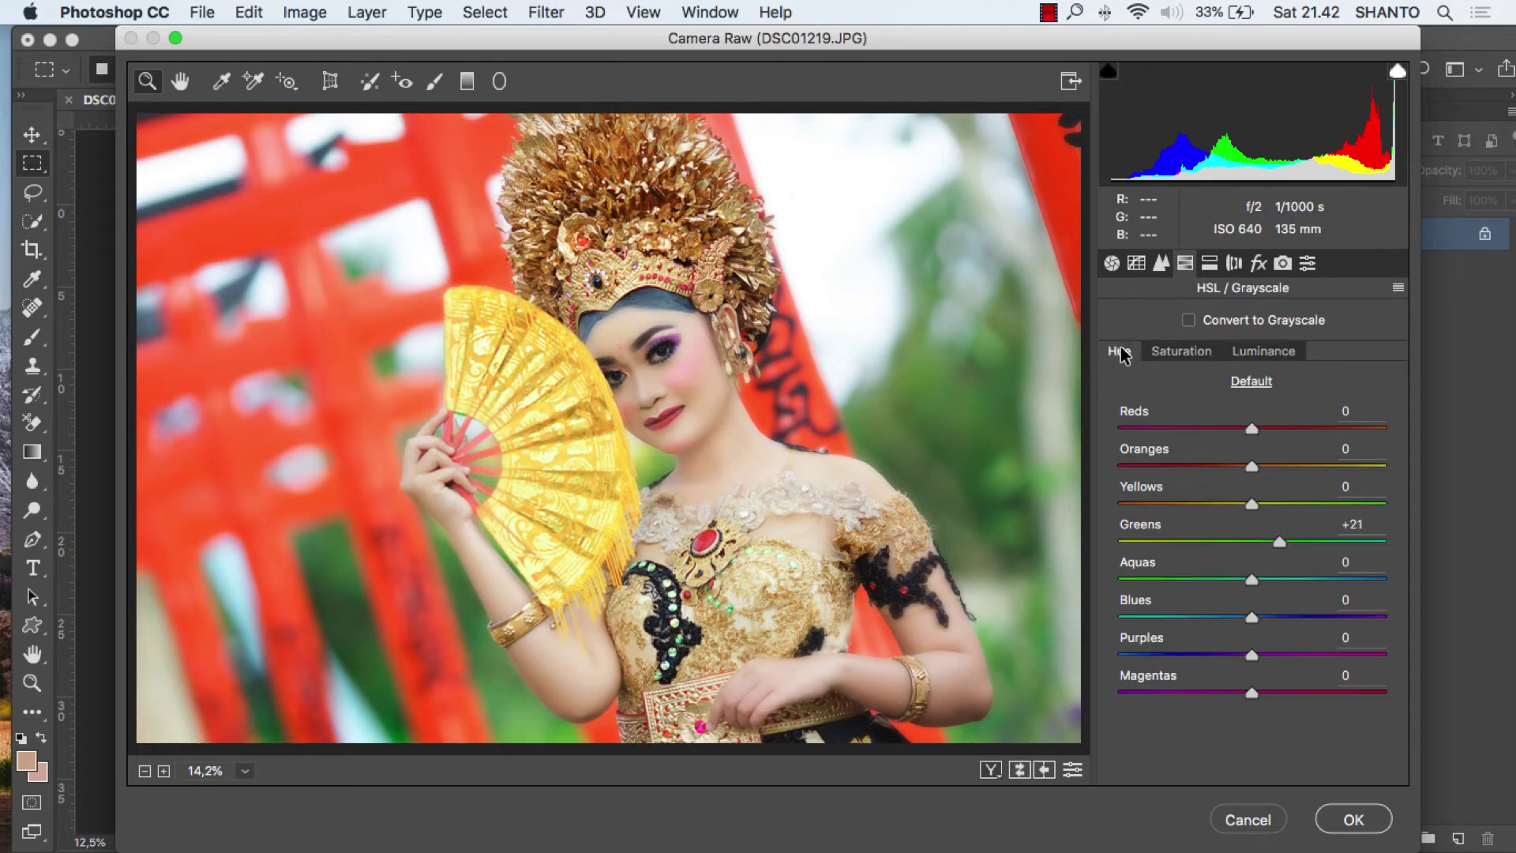
- In Camera Calibration, set the Blue Primary to hue -17 and saturation +18, and the Green Primary to hue -4 and saturation +9
left_click(1283, 262)
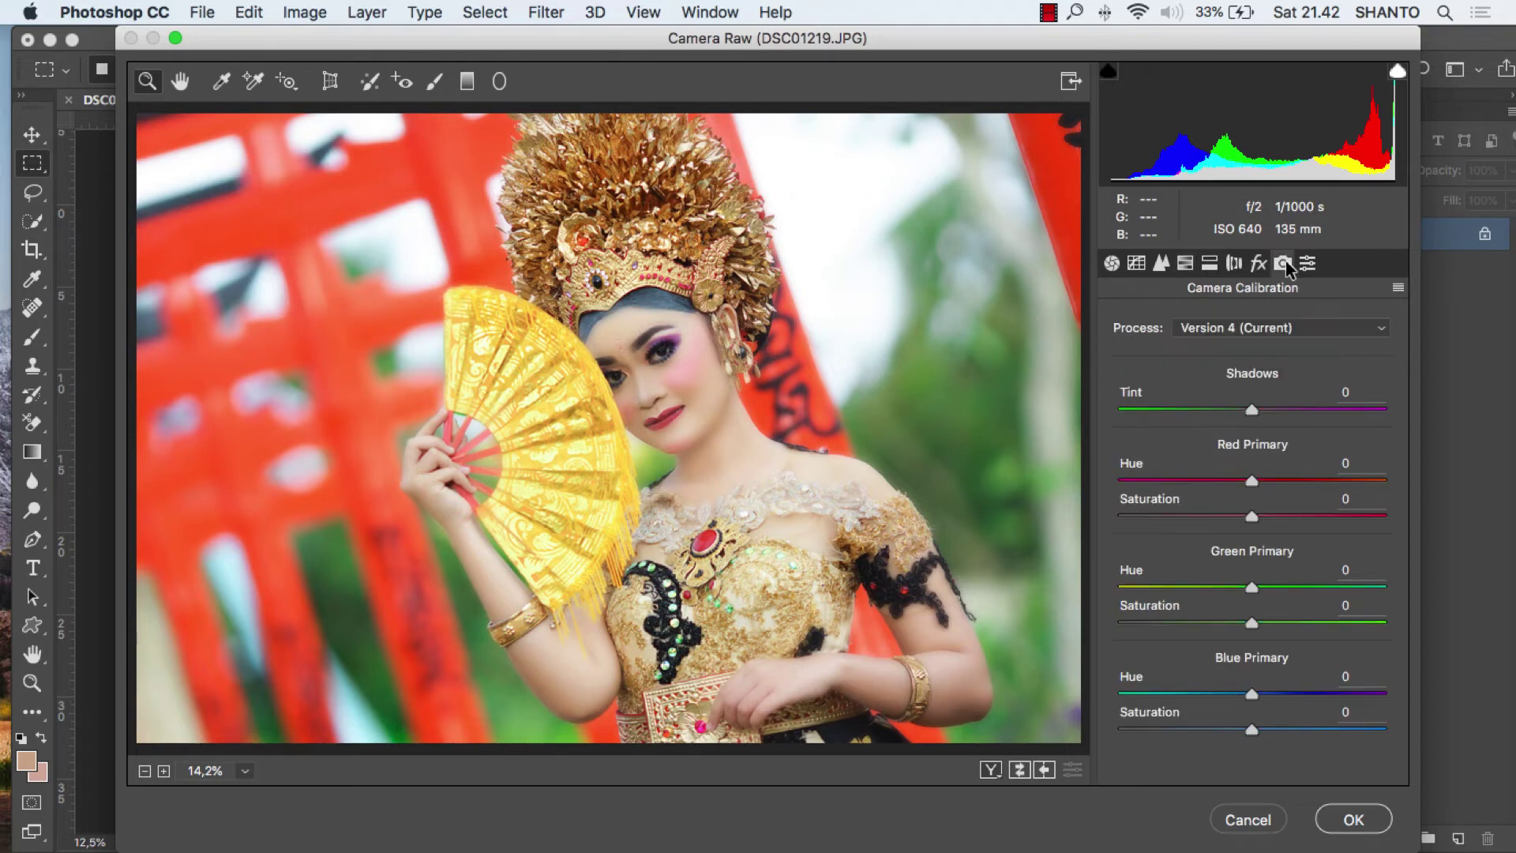
left_click_drag(1251, 694, 1276, 727)
left_click_drag(1253, 626, 1247, 587)
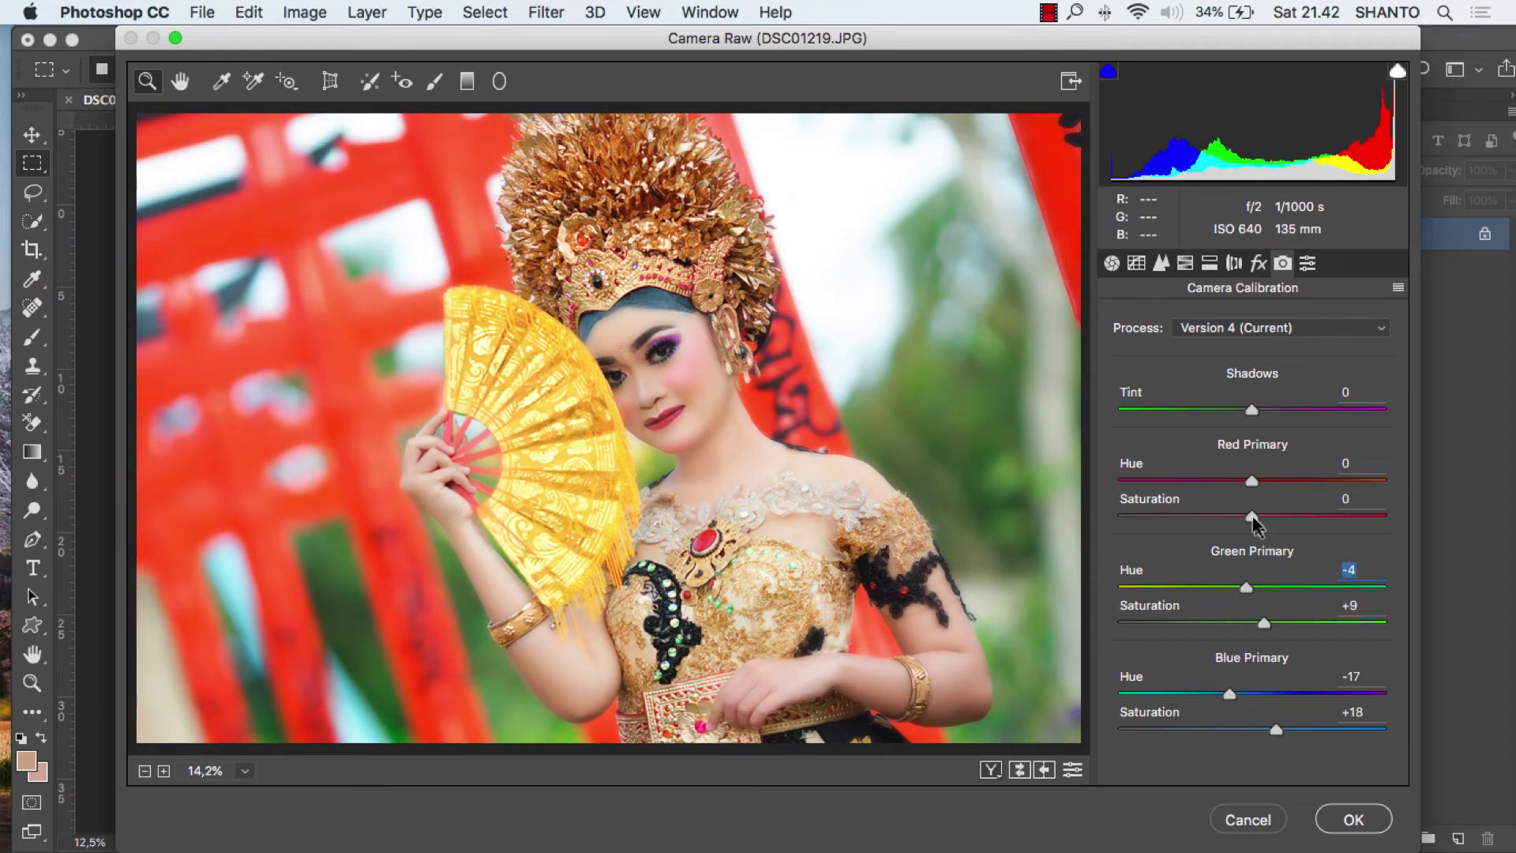
- Set the Red Primary to hue +11 and saturation +1, adjust the shadows tint, and apply the Camera Raw filter
mouse_move(1252, 520)
left_mouse_down()
mouse_move(1238, 517)
mouse_move(1277, 482)
mouse_move(1243, 481)
mouse_move(1266, 482)
mouse_move(1278, 514)
mouse_move(1257, 512)
left_mouse_up()
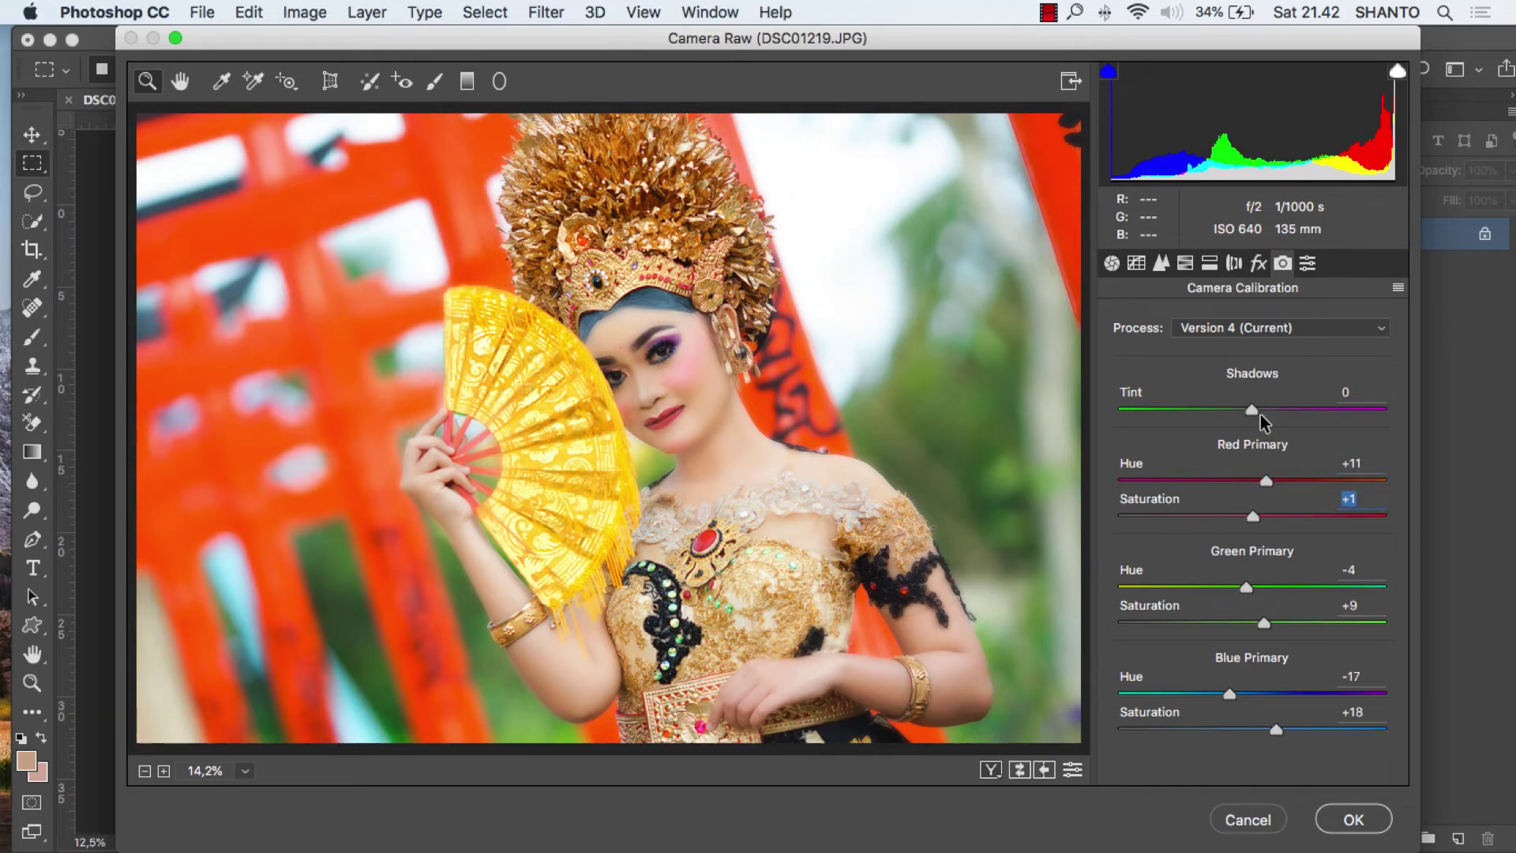
left_click_drag(1253, 409, 1237, 408)
left_click(1257, 265)
left_click(1230, 266)
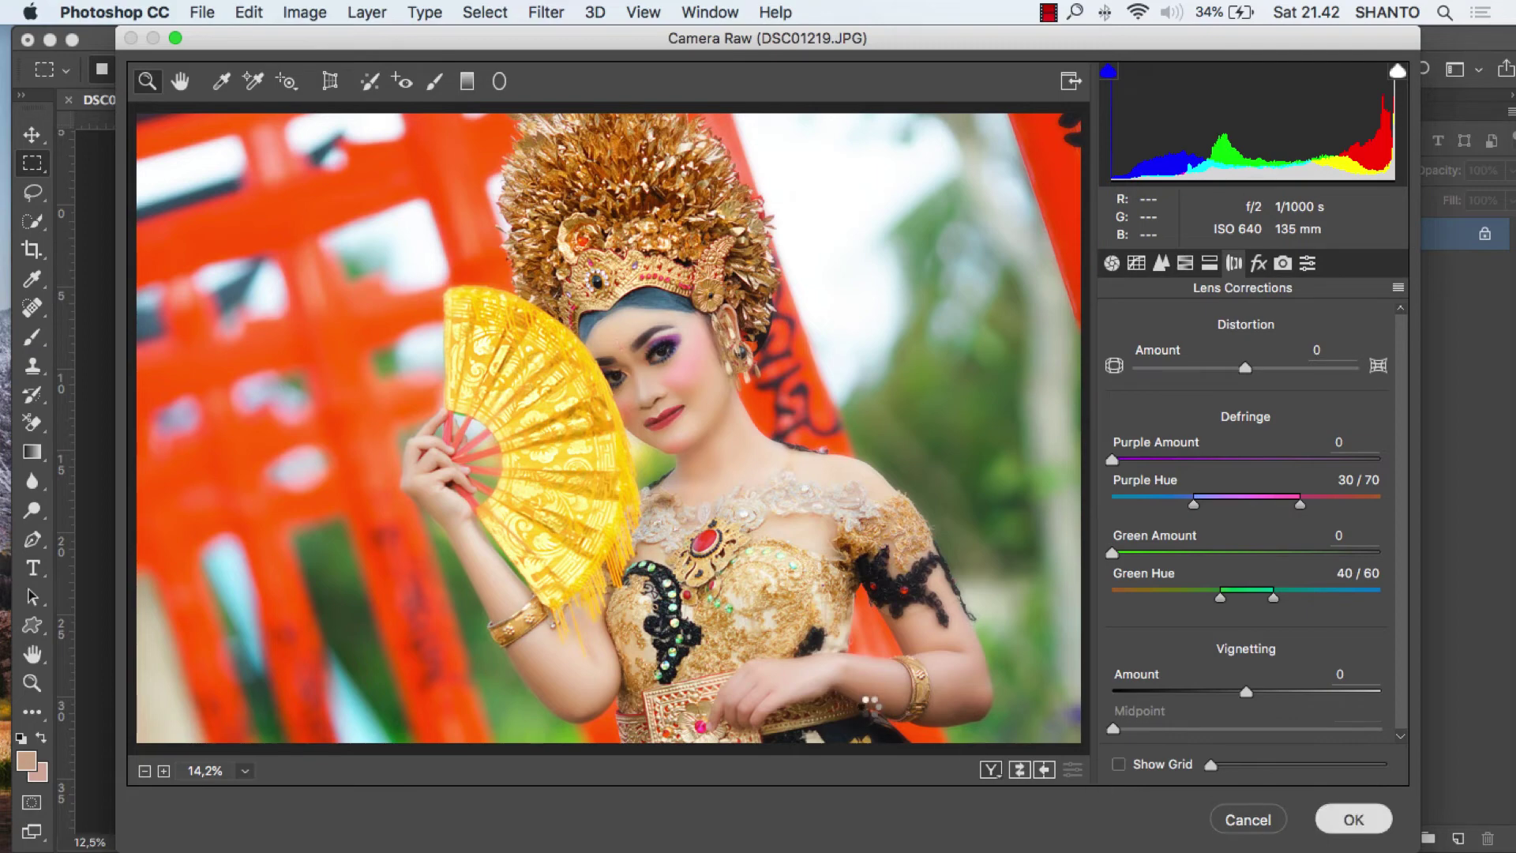
key("Return")
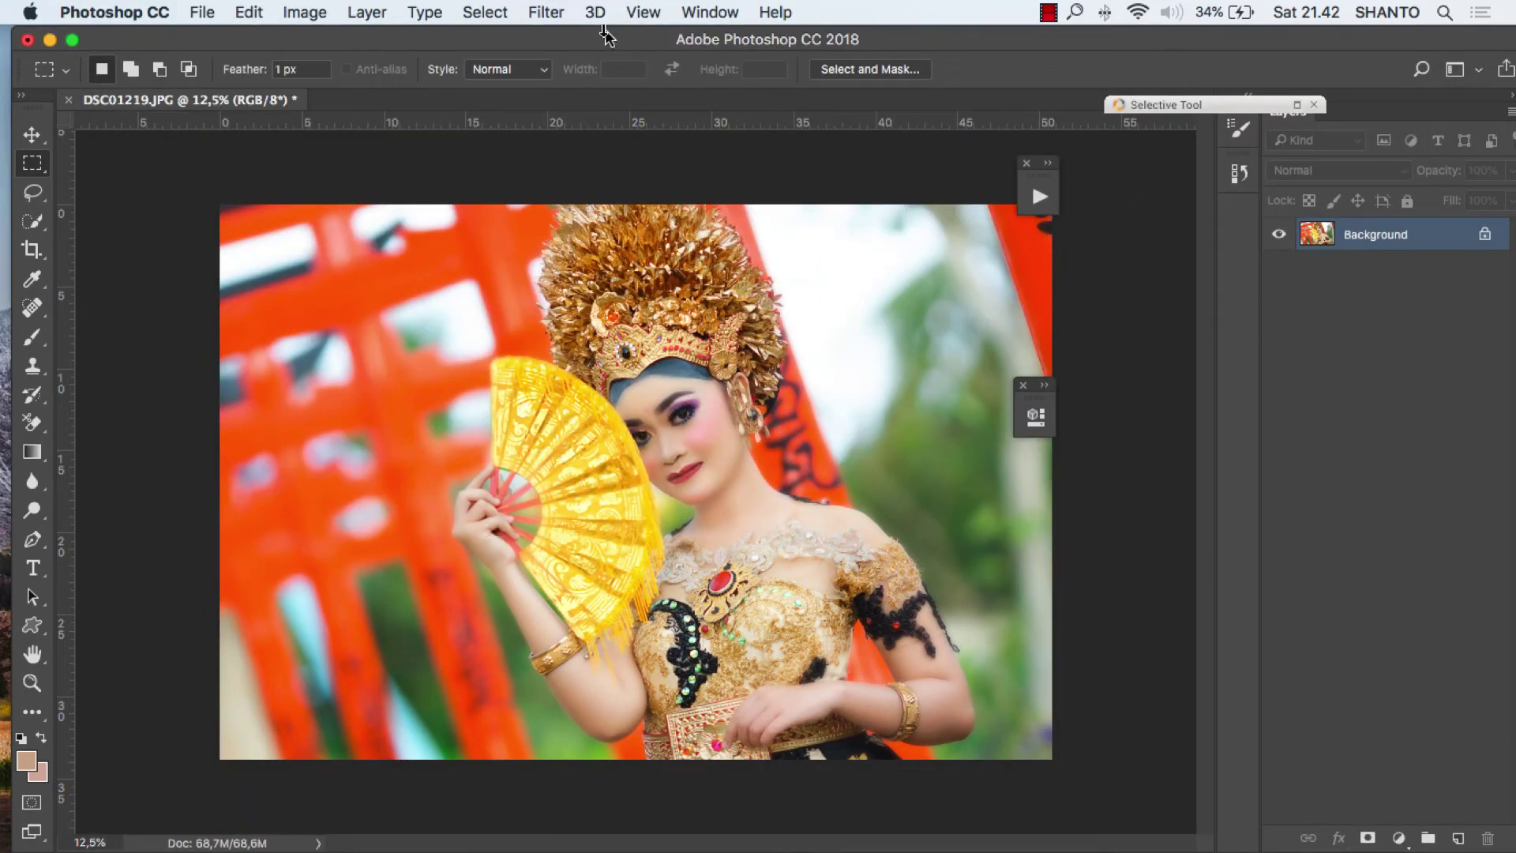
- Open the image in the Nik Collection's Analog Efex Pro 2 filter and apply the Classic Camera 9 preset
left_click(560, 15)
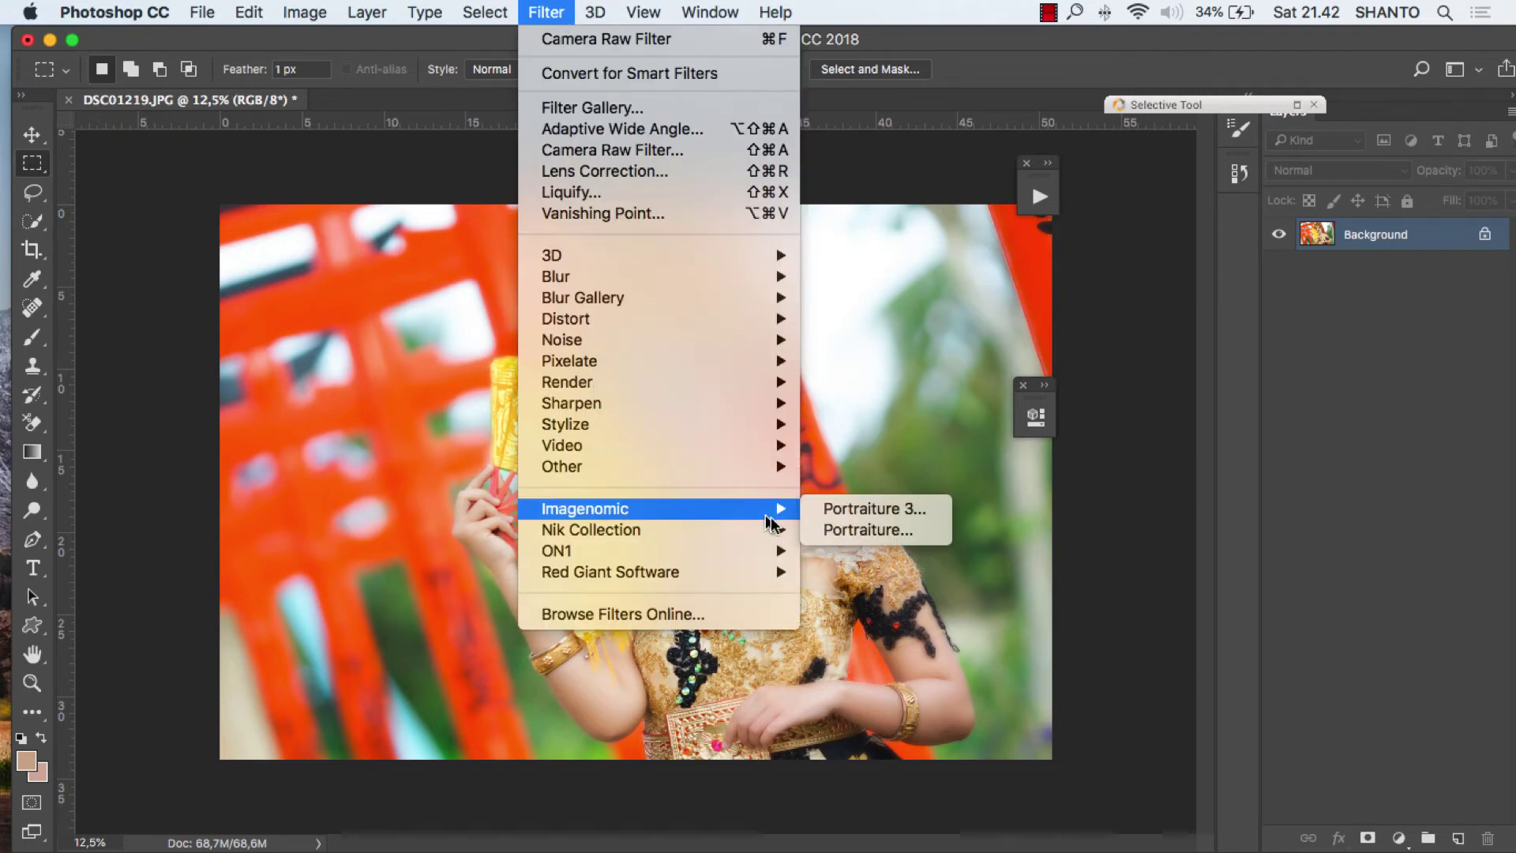
mouse_move(750, 529)
left_click(843, 531)
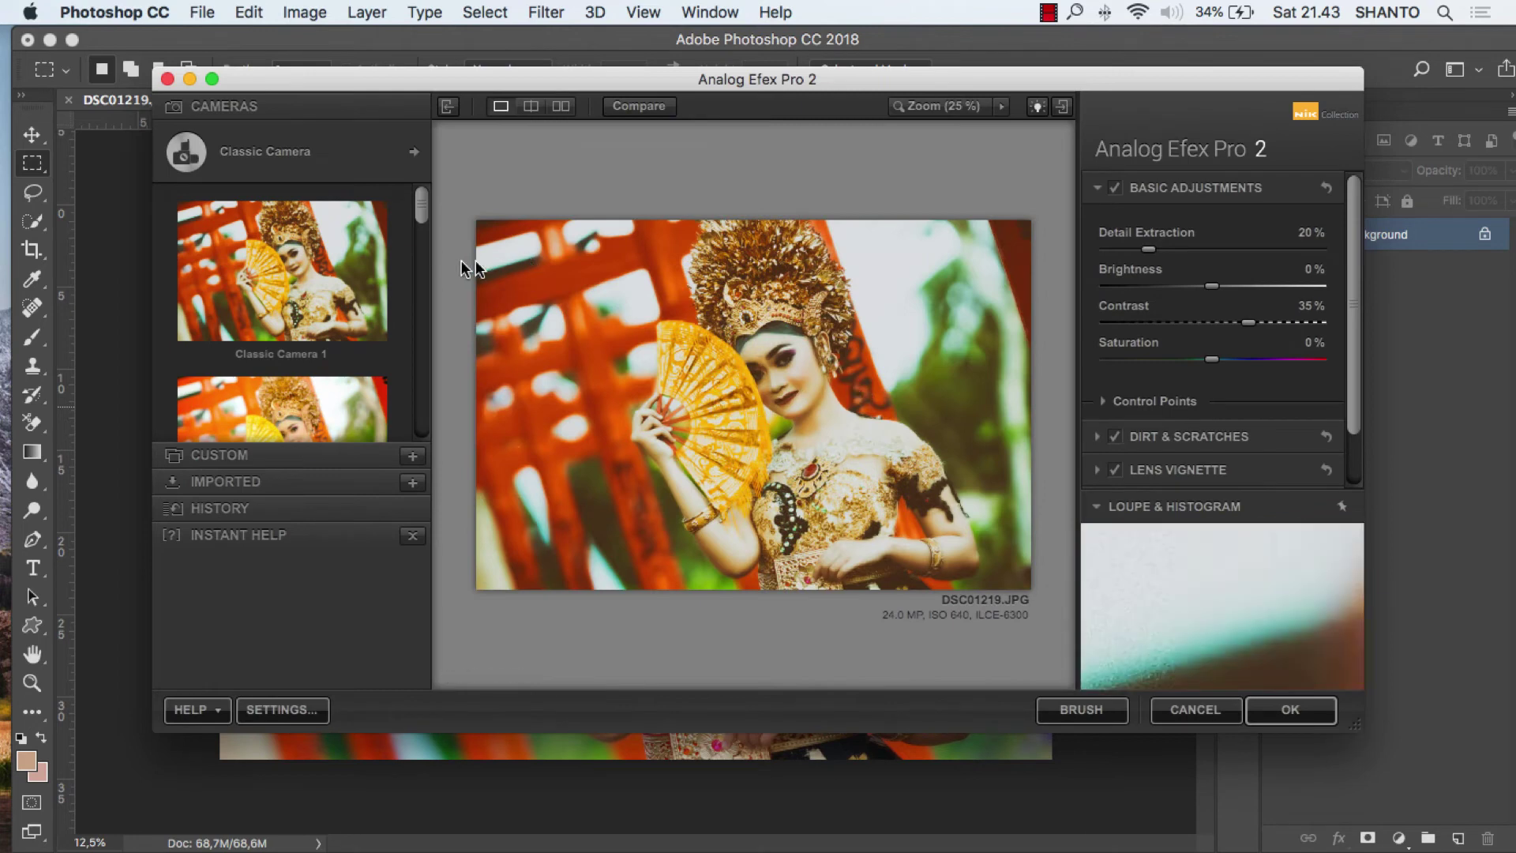
scroll(278, 379, "down", 3)
scroll(277, 375, "down", 10)
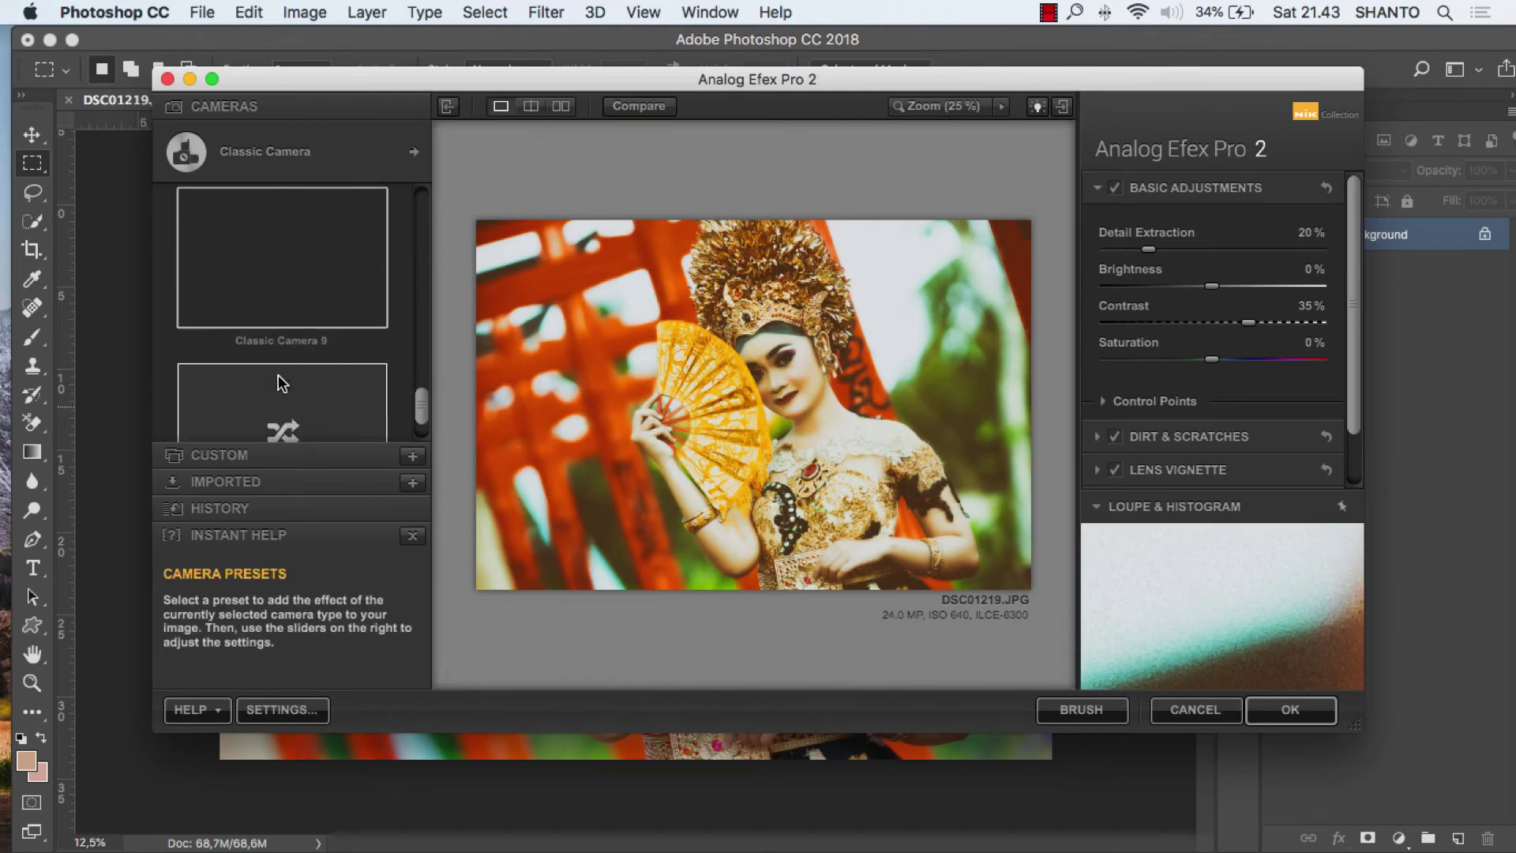
scroll(277, 376, "up", 4)
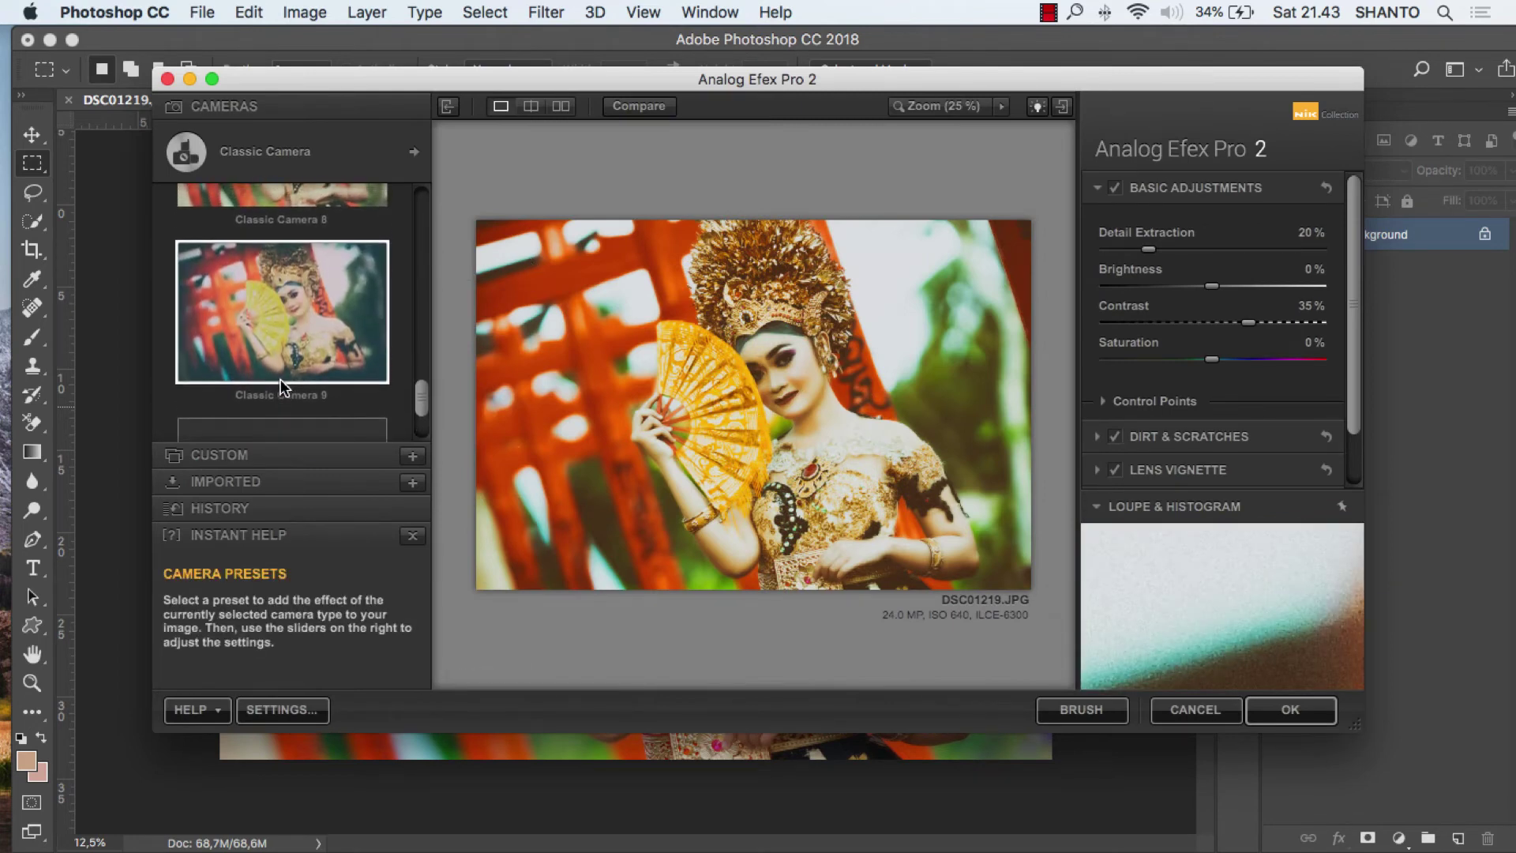
left_click(284, 386)
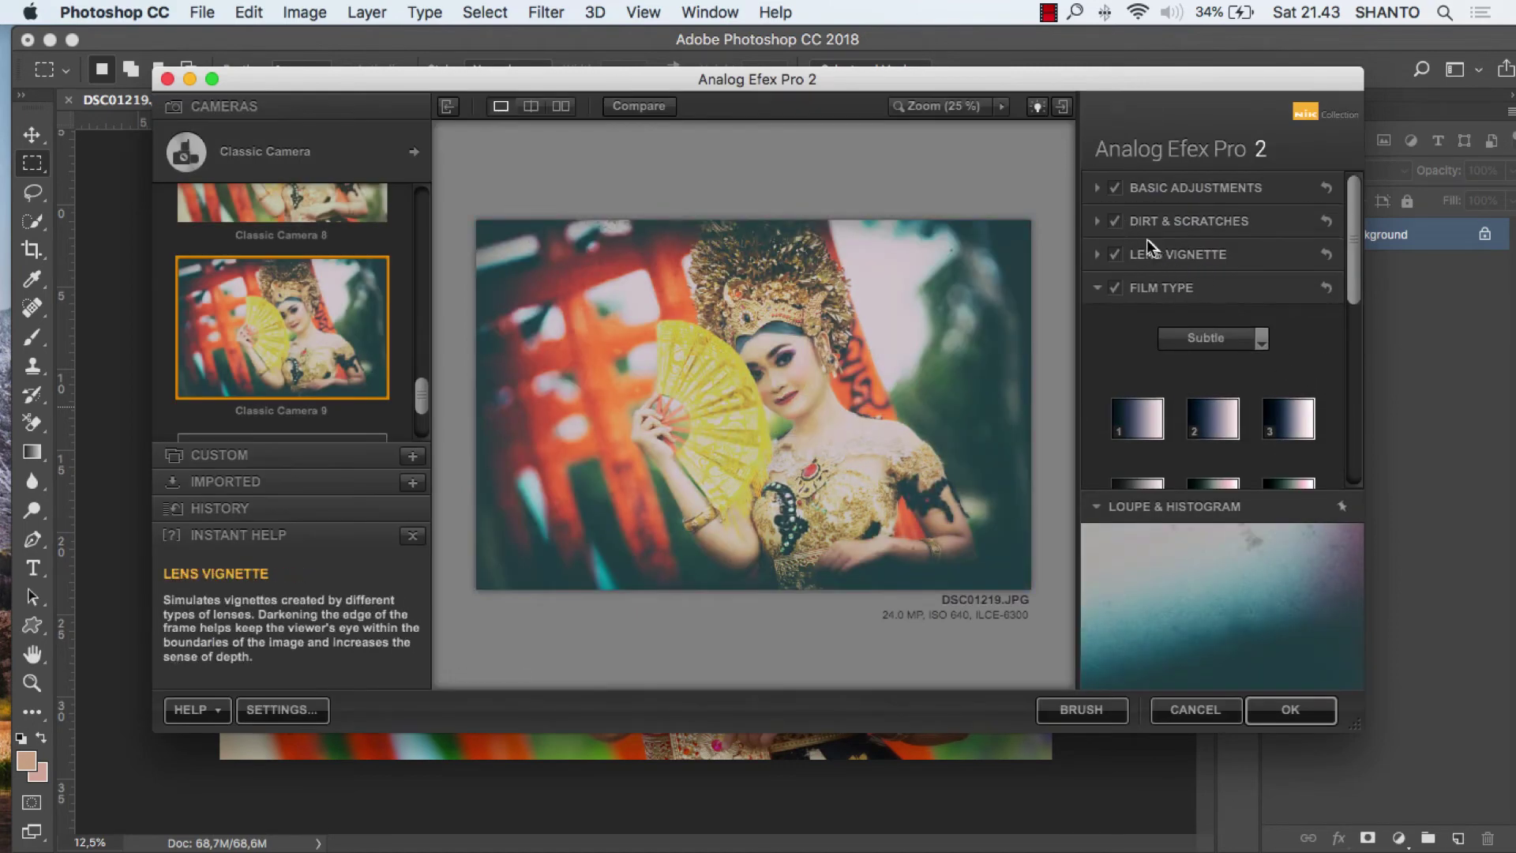
- Lower the Film Type strength to about 50% and turn off Dirt & Scratches
scroll(1356, 331, "down", 5)
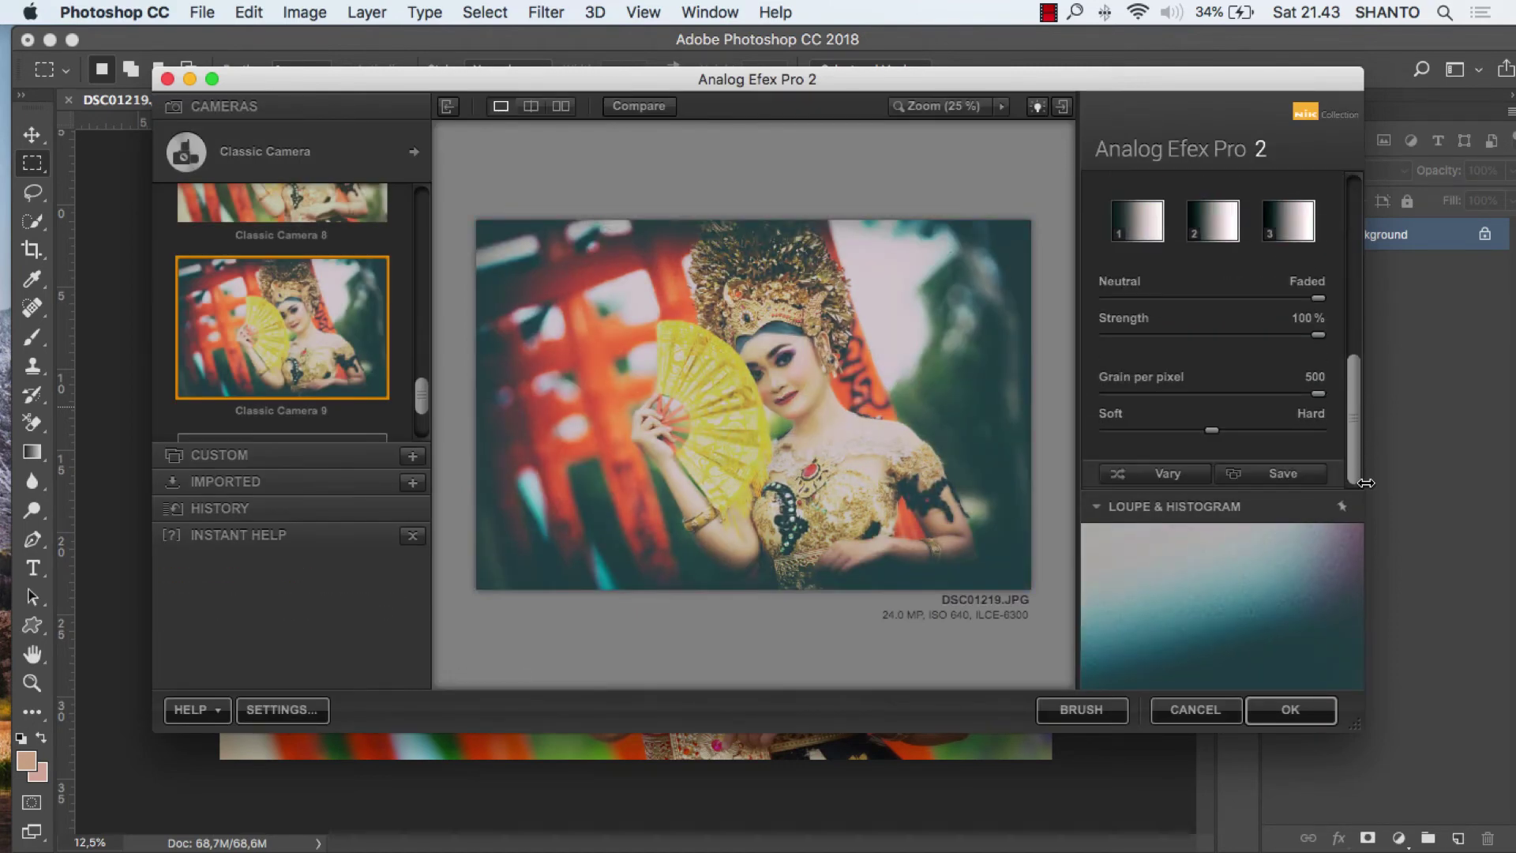
left_click_drag(1320, 343, 1217, 338)
mouse_move(1317, 298)
left_mouse_down()
mouse_move(1269, 298)
mouse_move(1335, 306)
left_mouse_up()
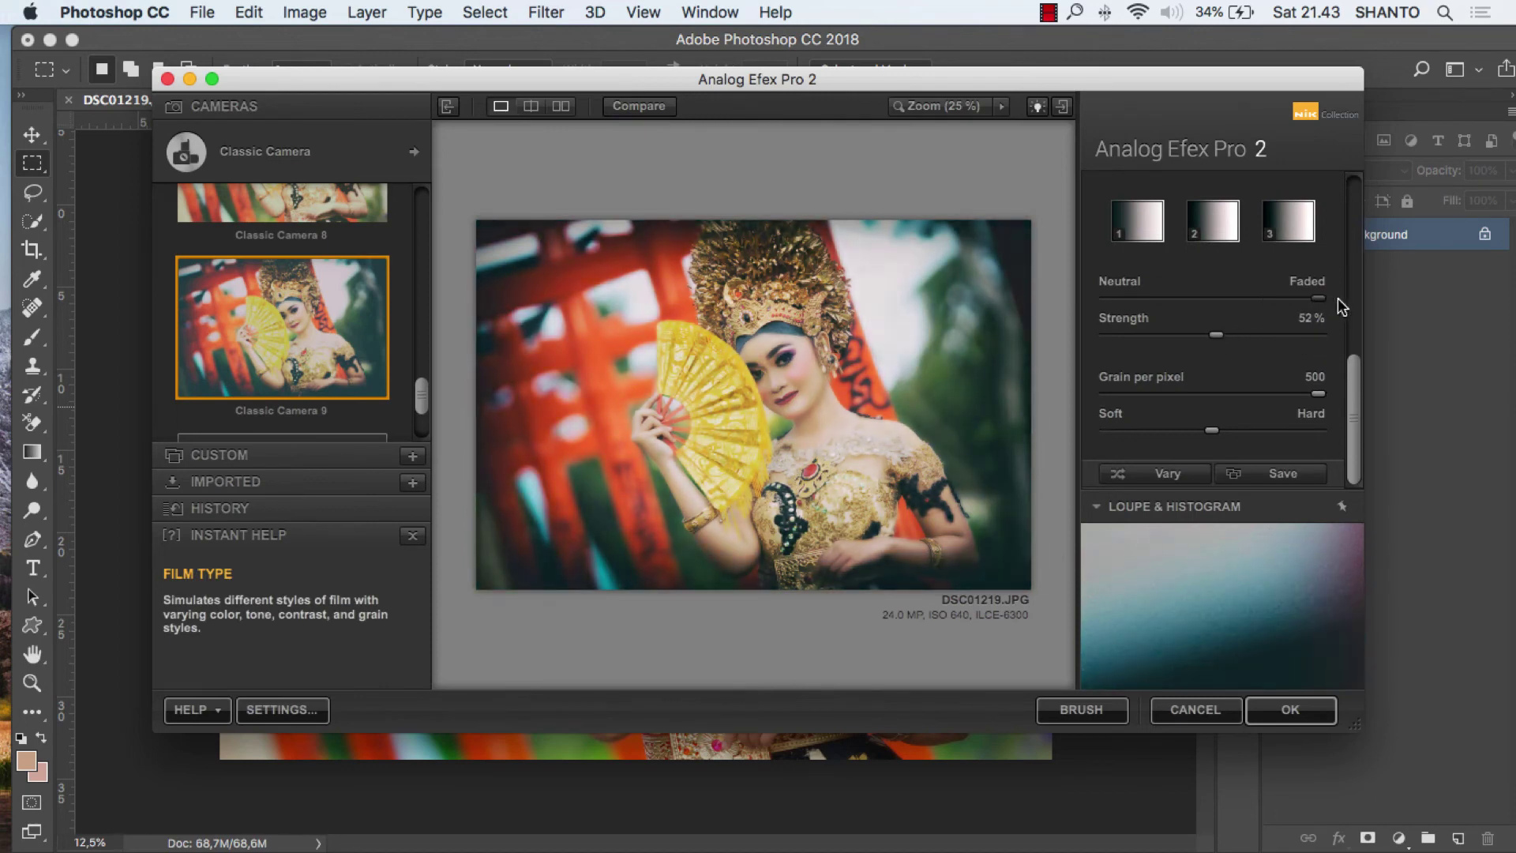
left_click_drag(1216, 341, 1205, 339)
left_click_drag(1351, 387, 1357, 181)
- Set the Lens Vignette amount to -54% and size to 51%, and make its shape less rectangular
left_click(1208, 253)
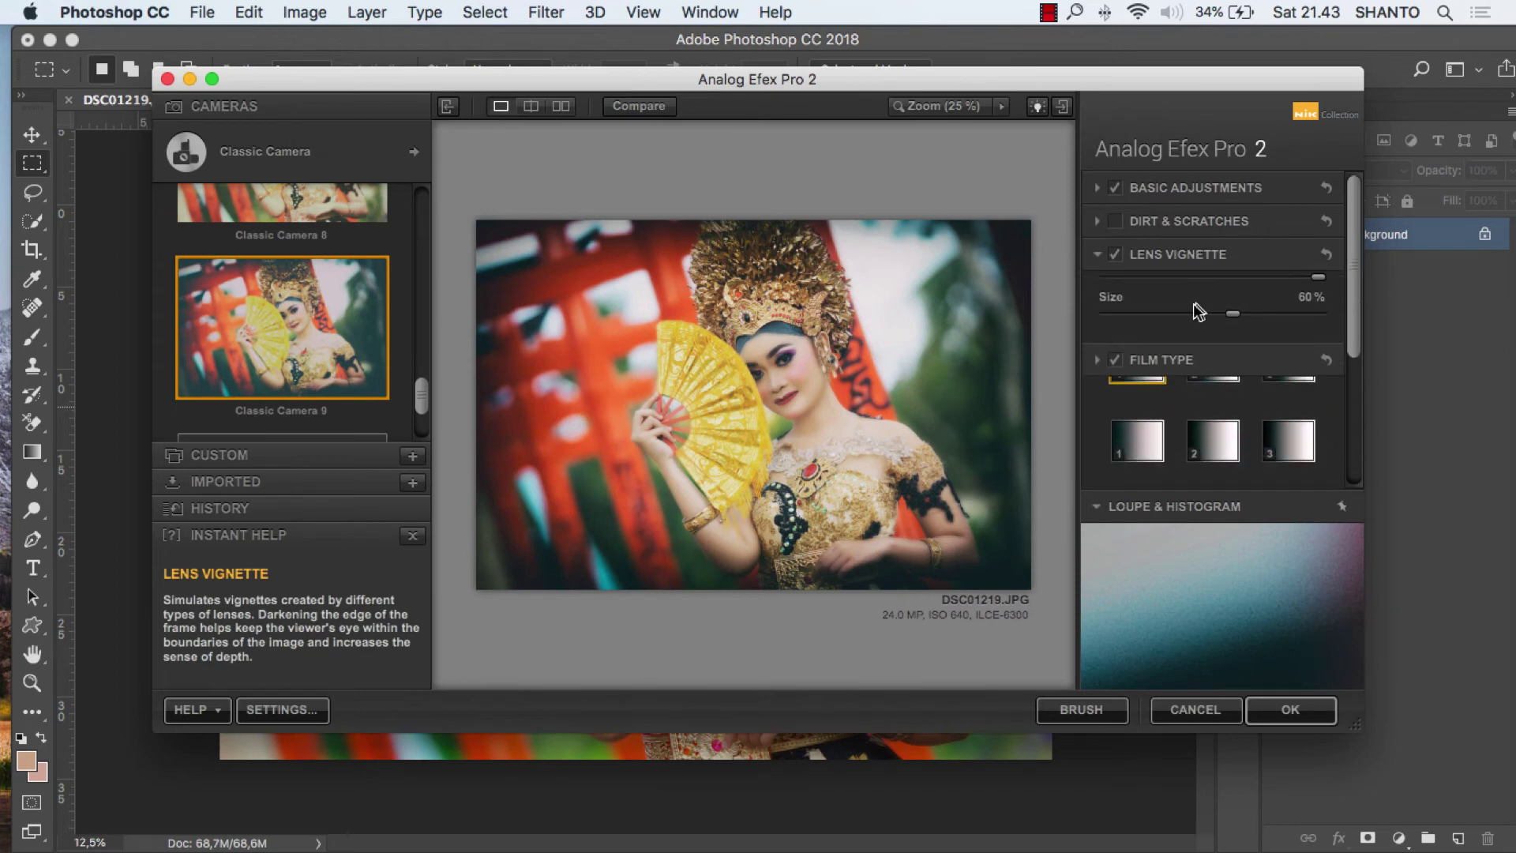
left_click_drag(1150, 319, 1163, 321)
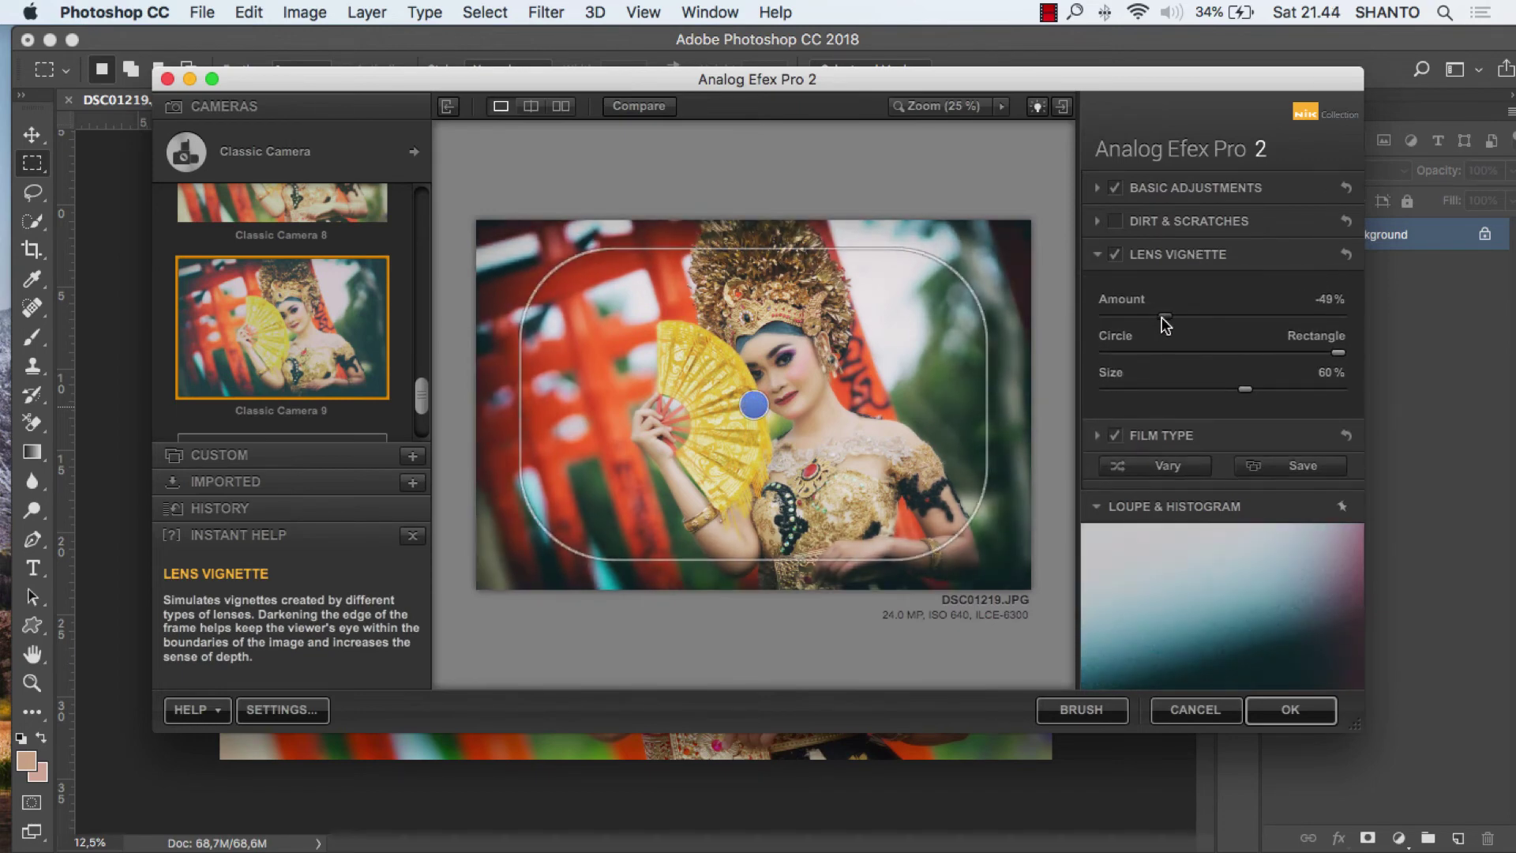
left_click_drag(1334, 357, 1232, 395)
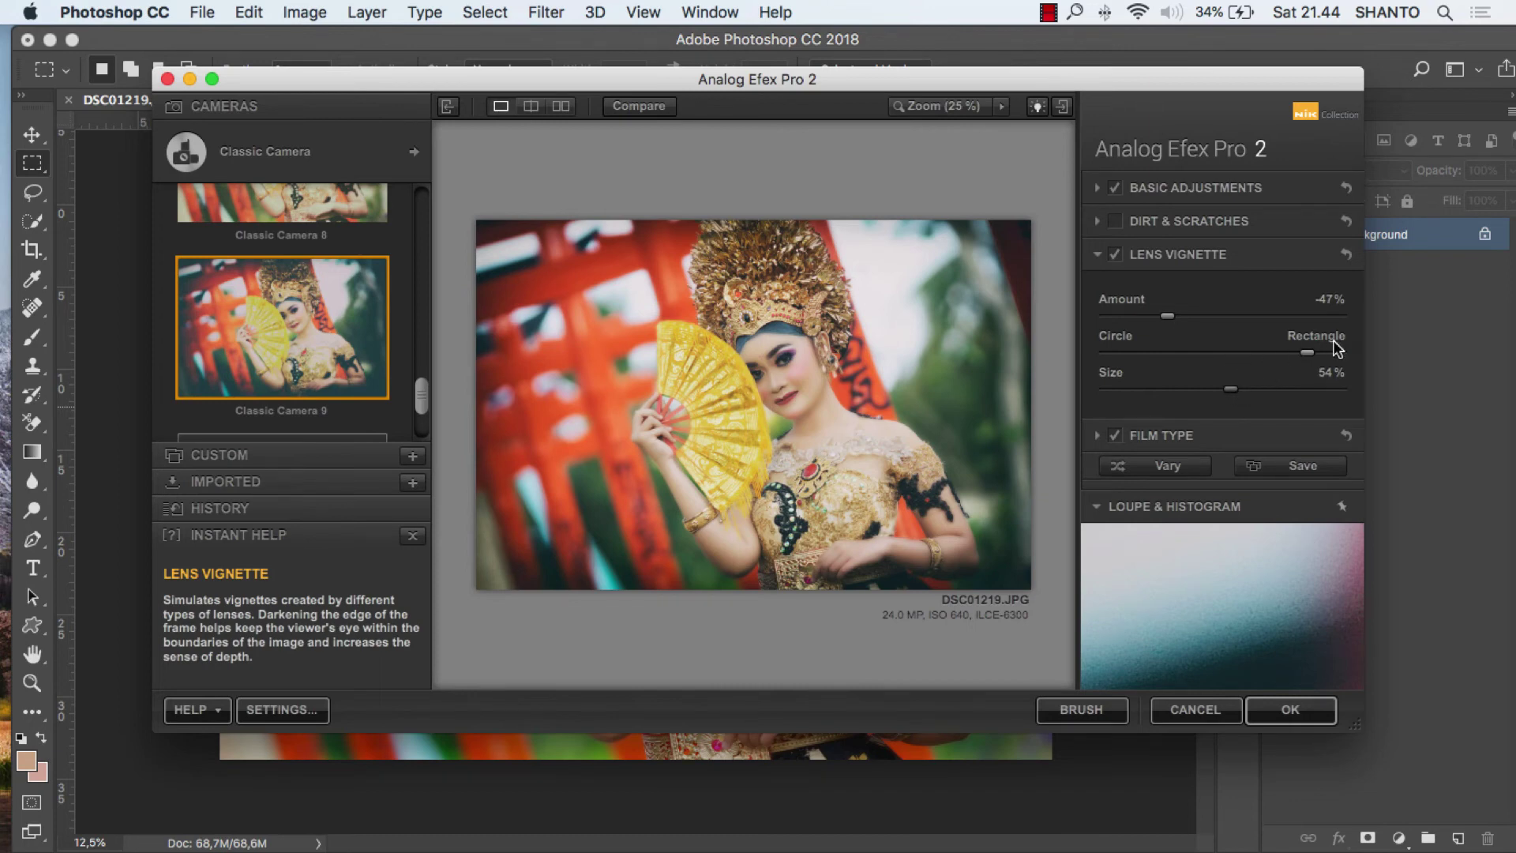
left_click_drag(1311, 354, 1225, 395)
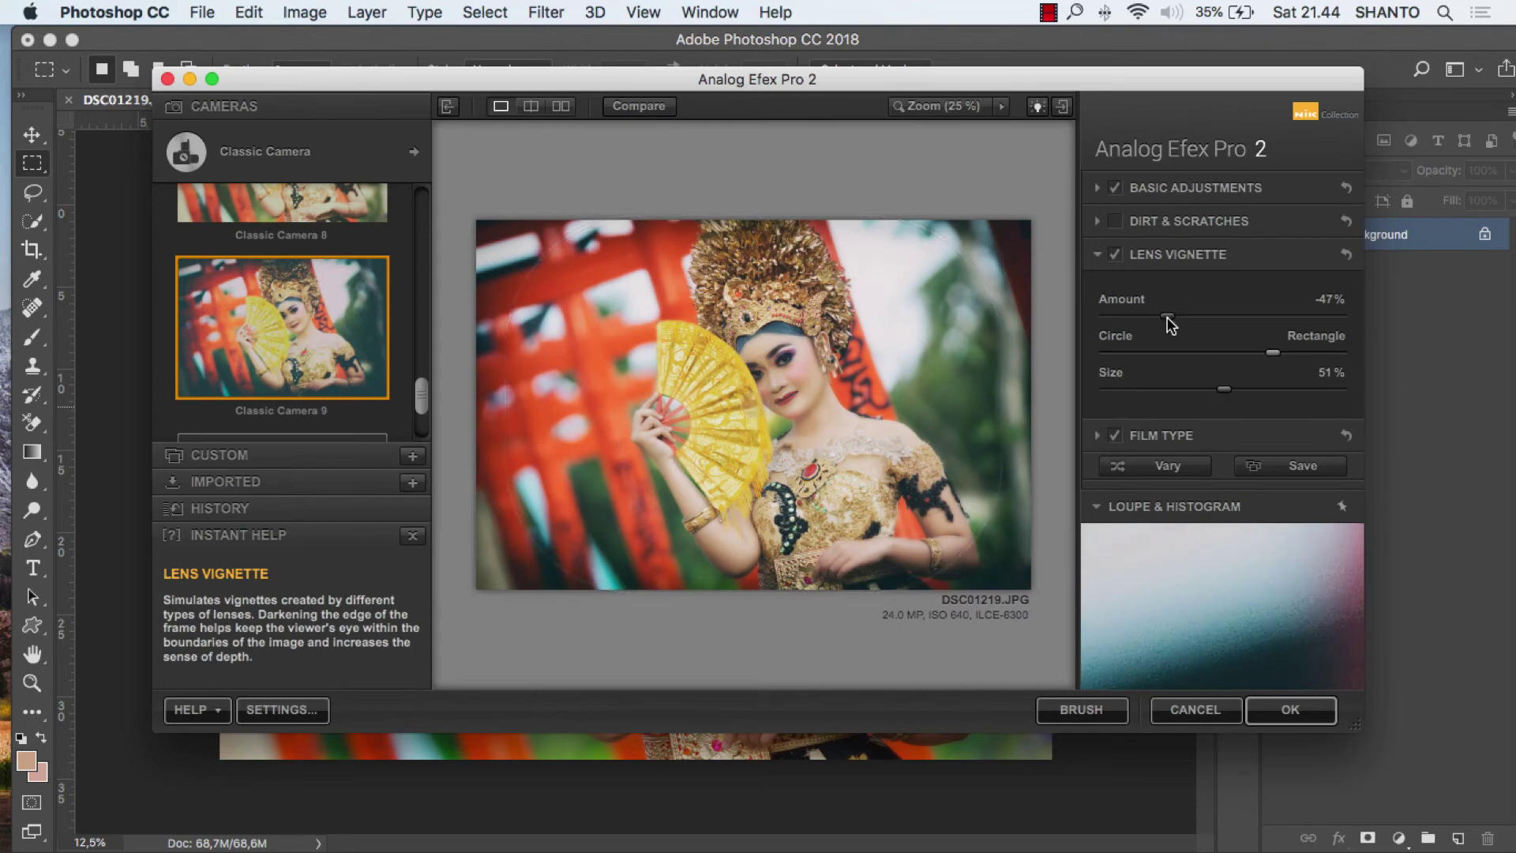
left_click_drag(1167, 318, 1159, 316)
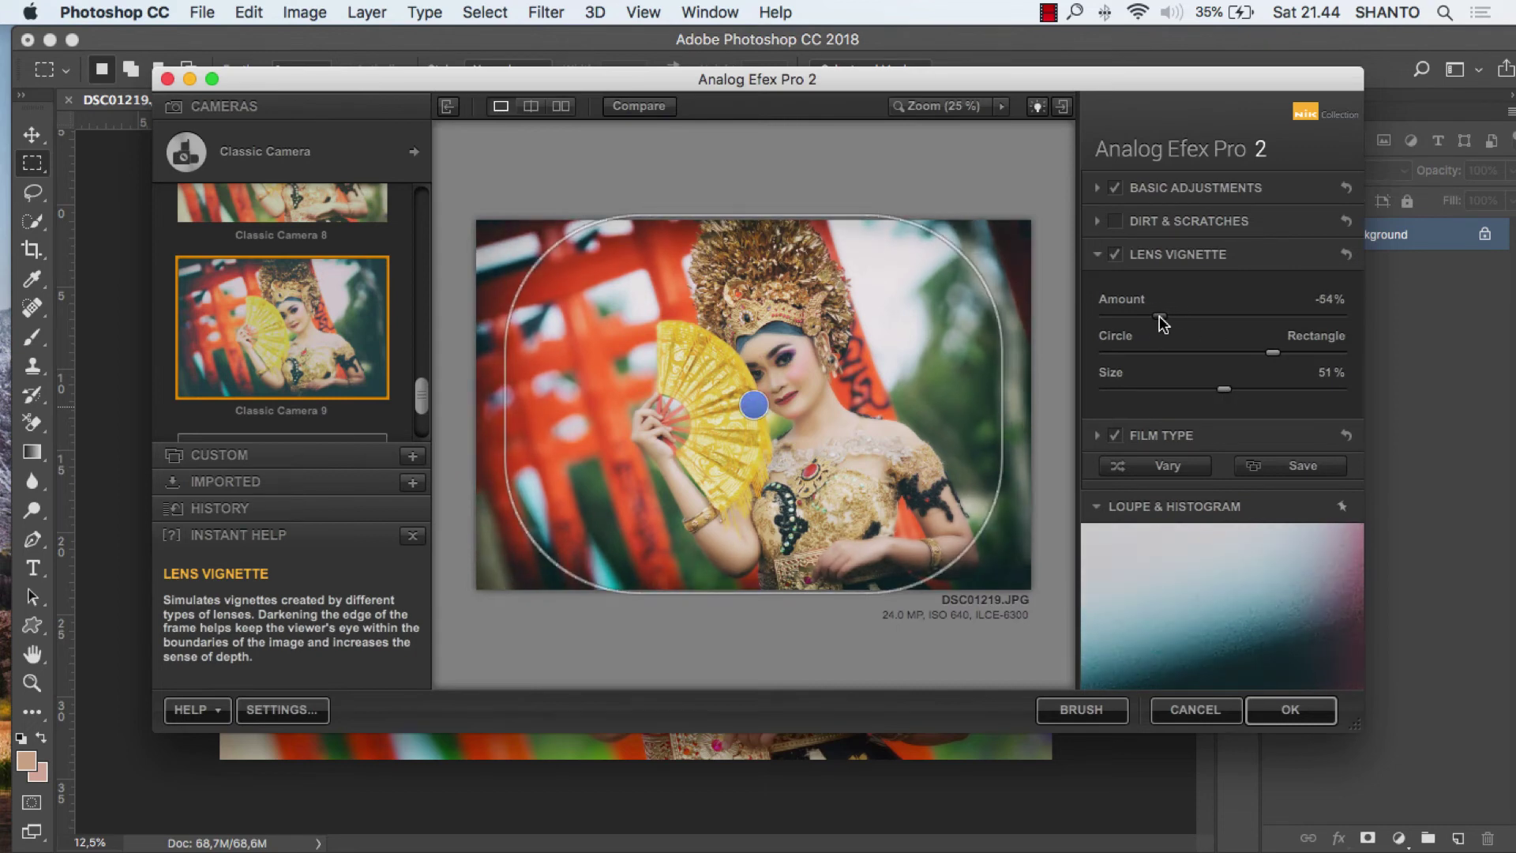
- Set the Basic Adjustments to 16% detail extraction, -4% brightness and -15% saturation
left_click(1186, 191)
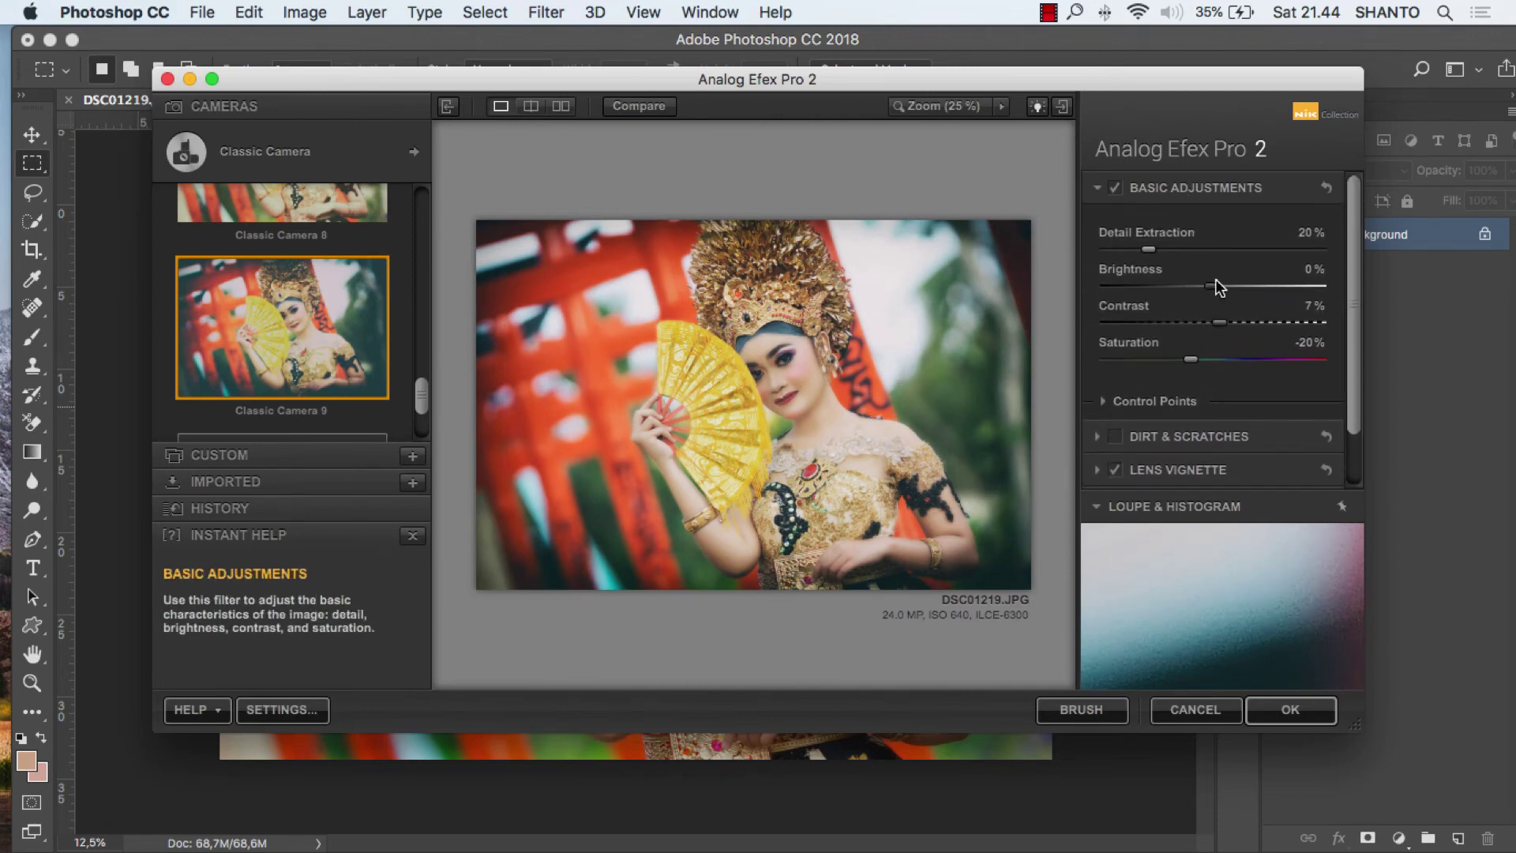
left_click_drag(1212, 289, 1201, 290)
left_click_drag(1132, 248, 1130, 249)
left_click_drag(1191, 359, 1195, 359)
left_click_drag(1138, 249, 1140, 250)
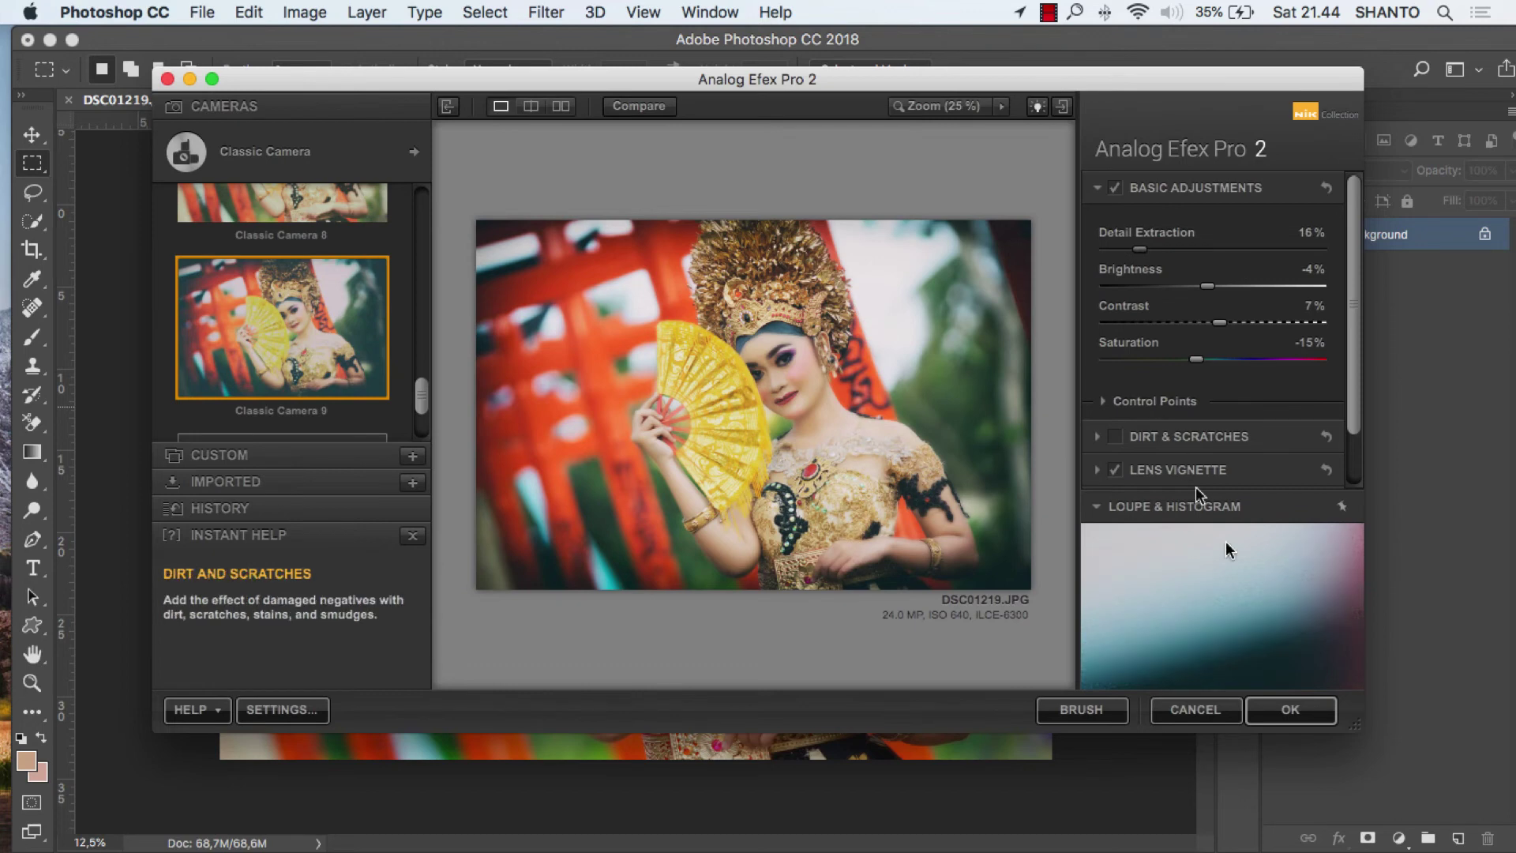
- Compare the image without the Lens Vignette, then make the vignette more circular with amount -47% and size 44%
left_click(1116, 472)
left_click(1116, 472)
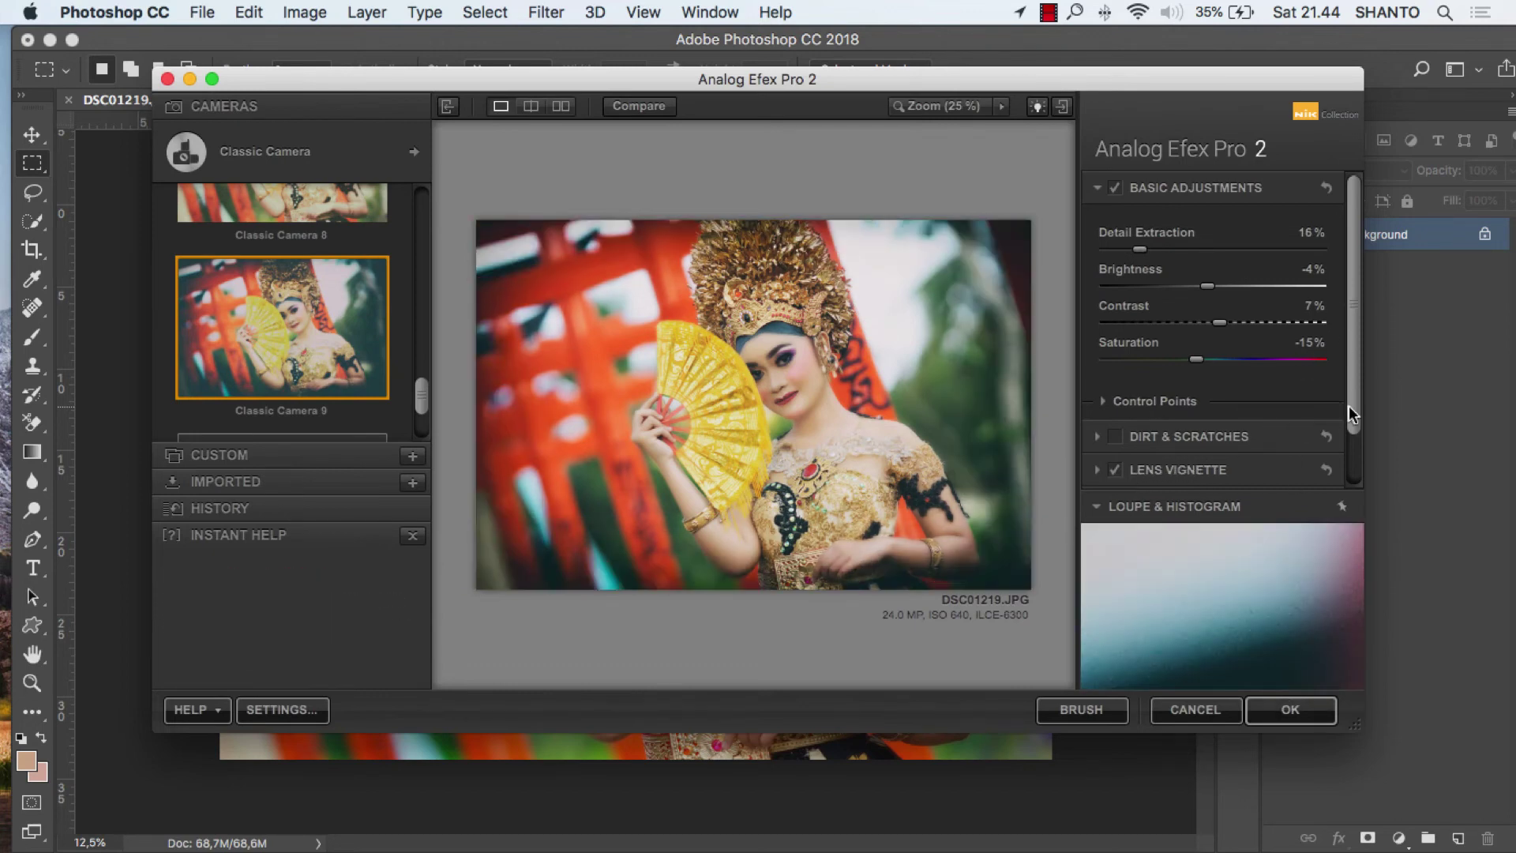
left_click_drag(1354, 393, 1347, 421)
left_click(1218, 437)
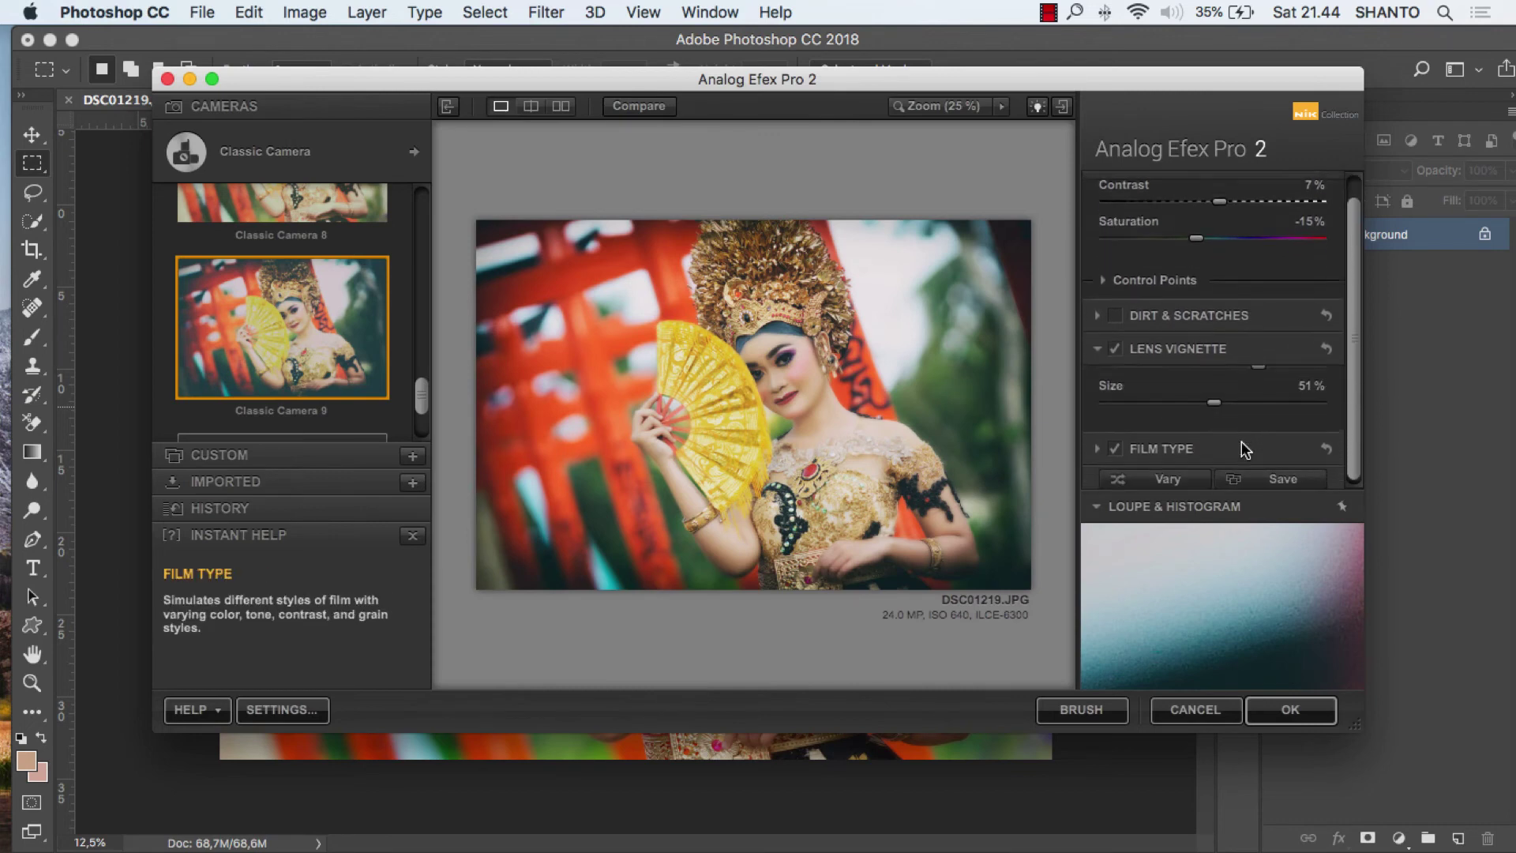
left_click_drag(1272, 352, 1171, 320)
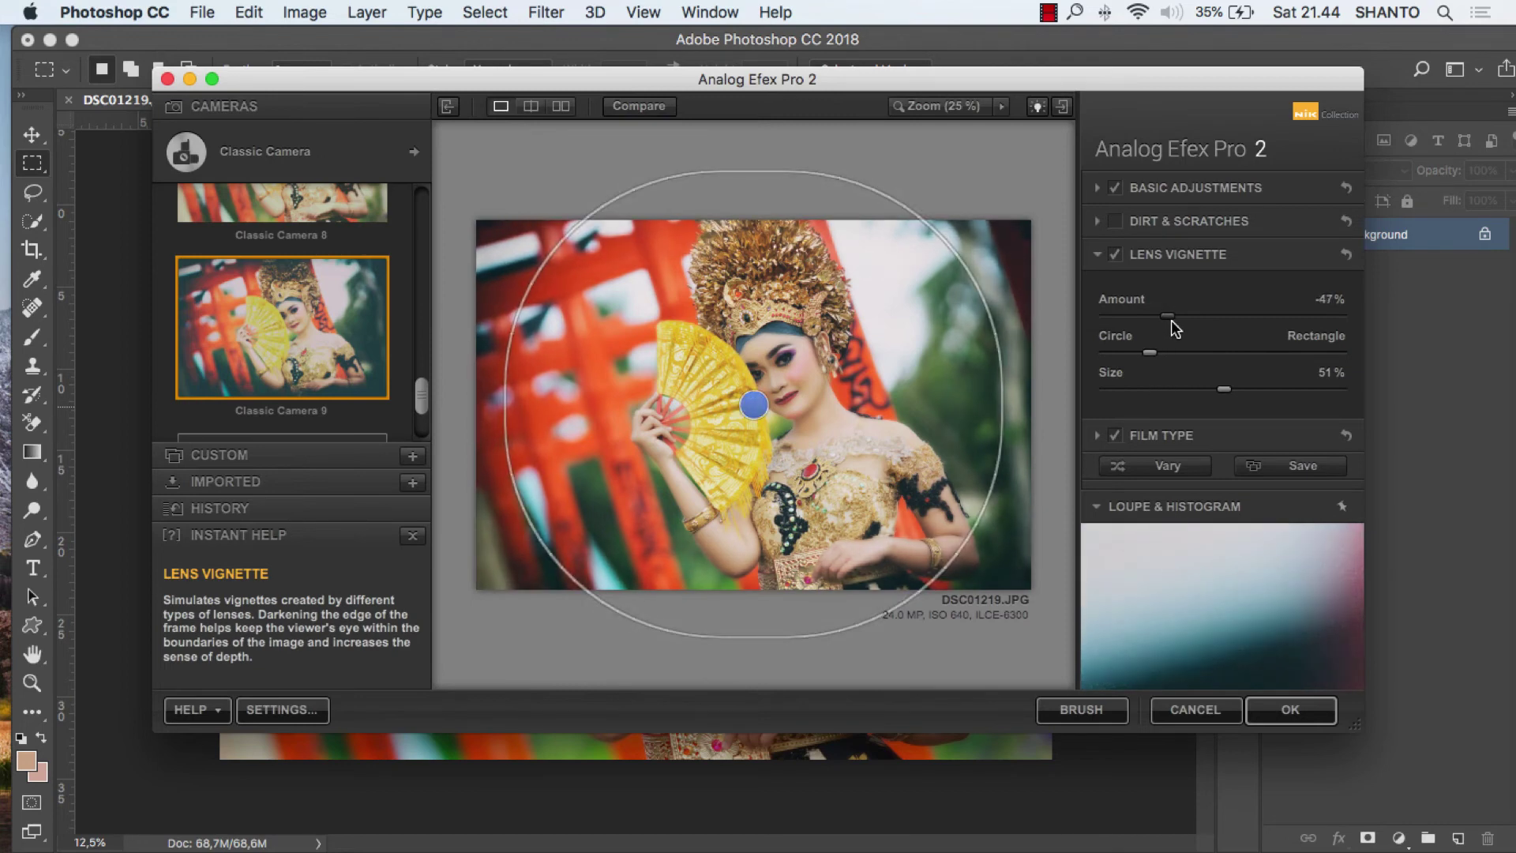
left_click_drag(1228, 388, 1214, 394)
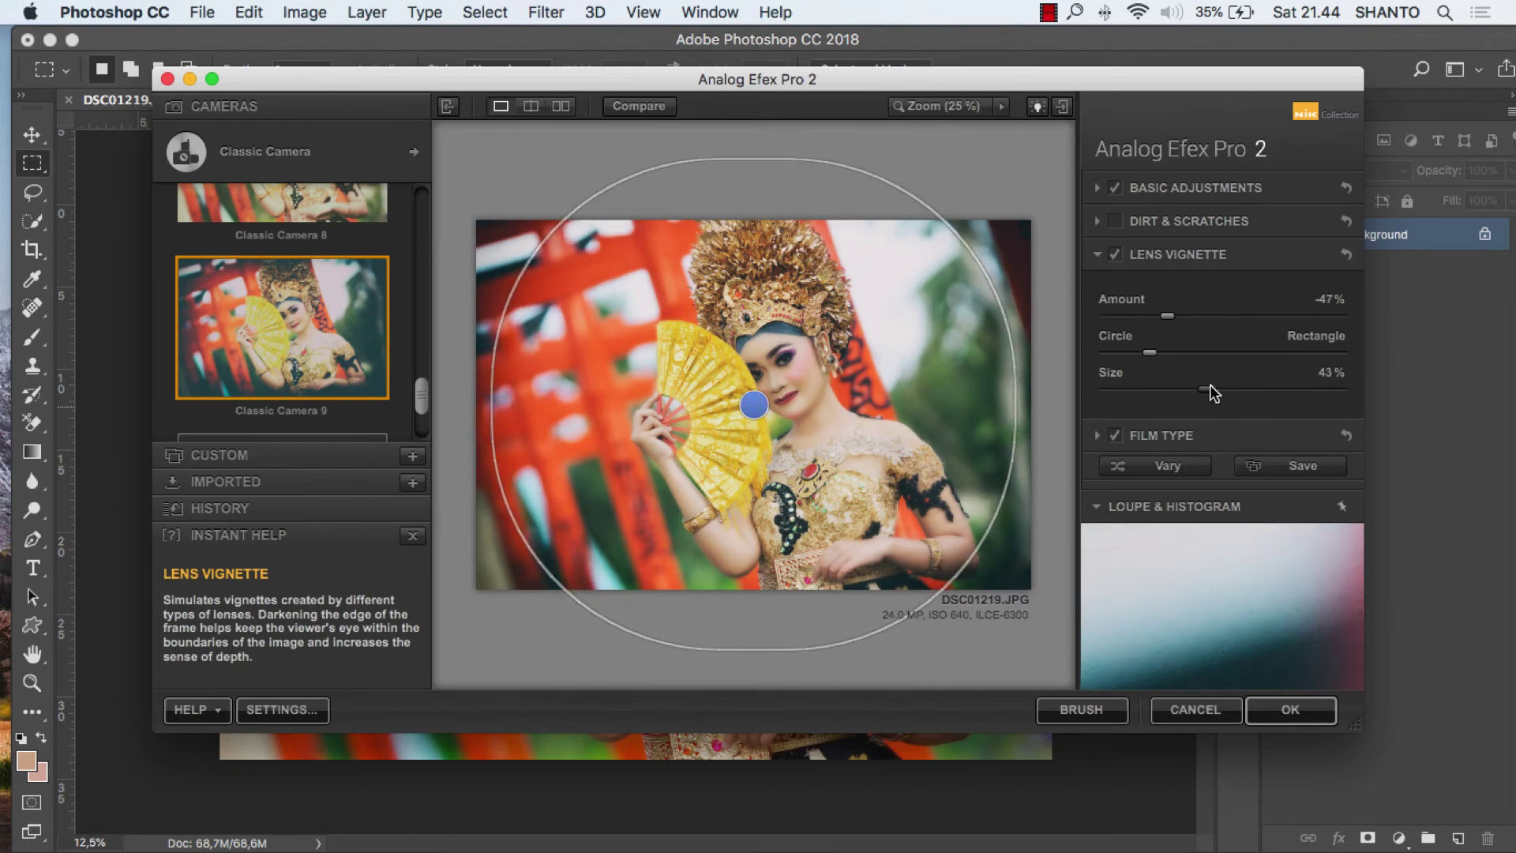
left_click(1214, 394)
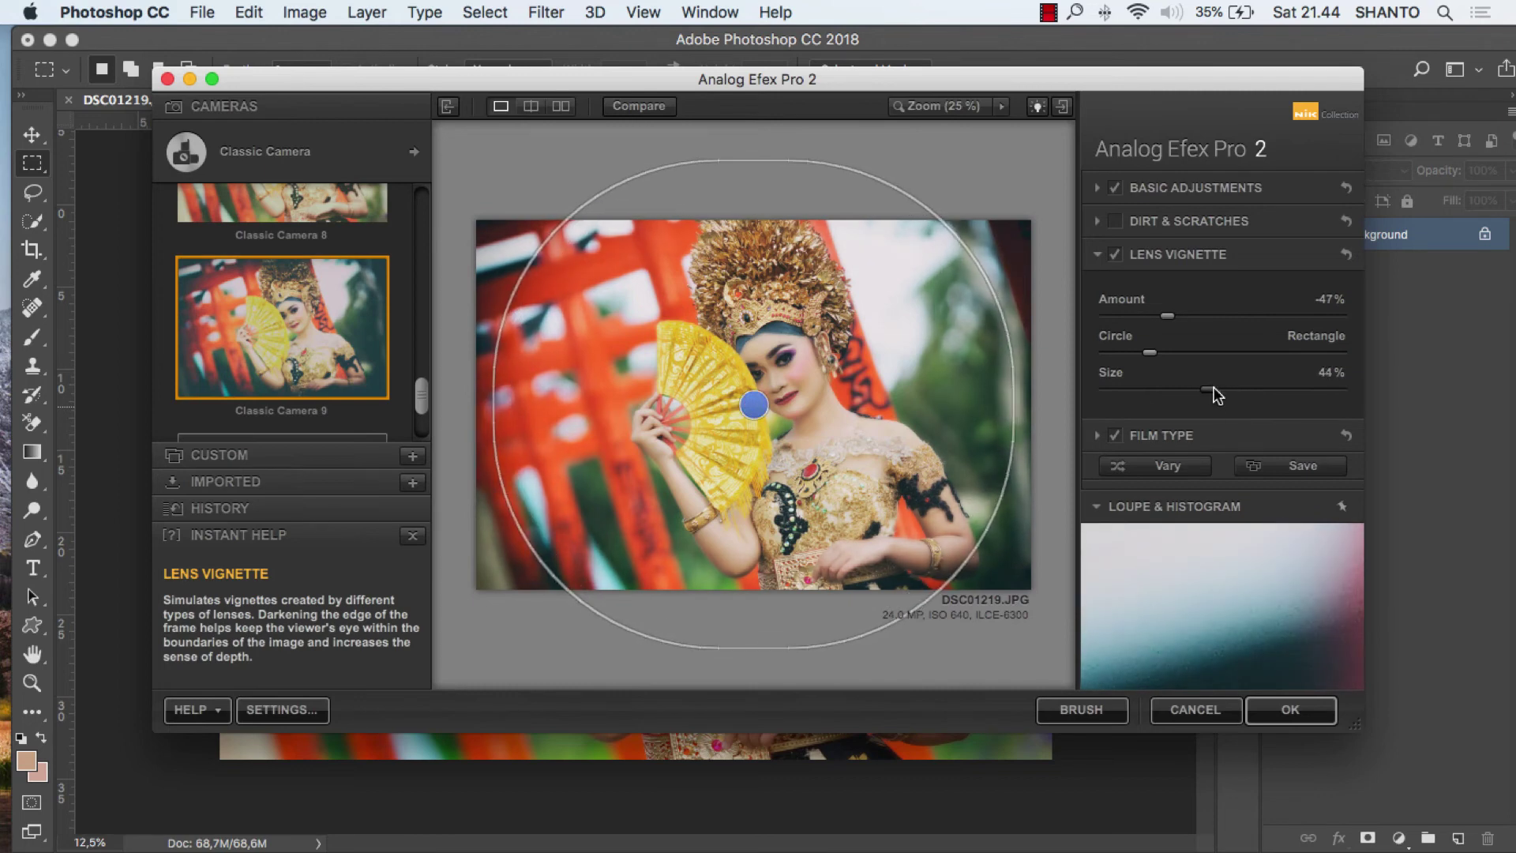
- Apply the Analog Efex Pro 2 adjustments to the portrait
left_click(1301, 709)
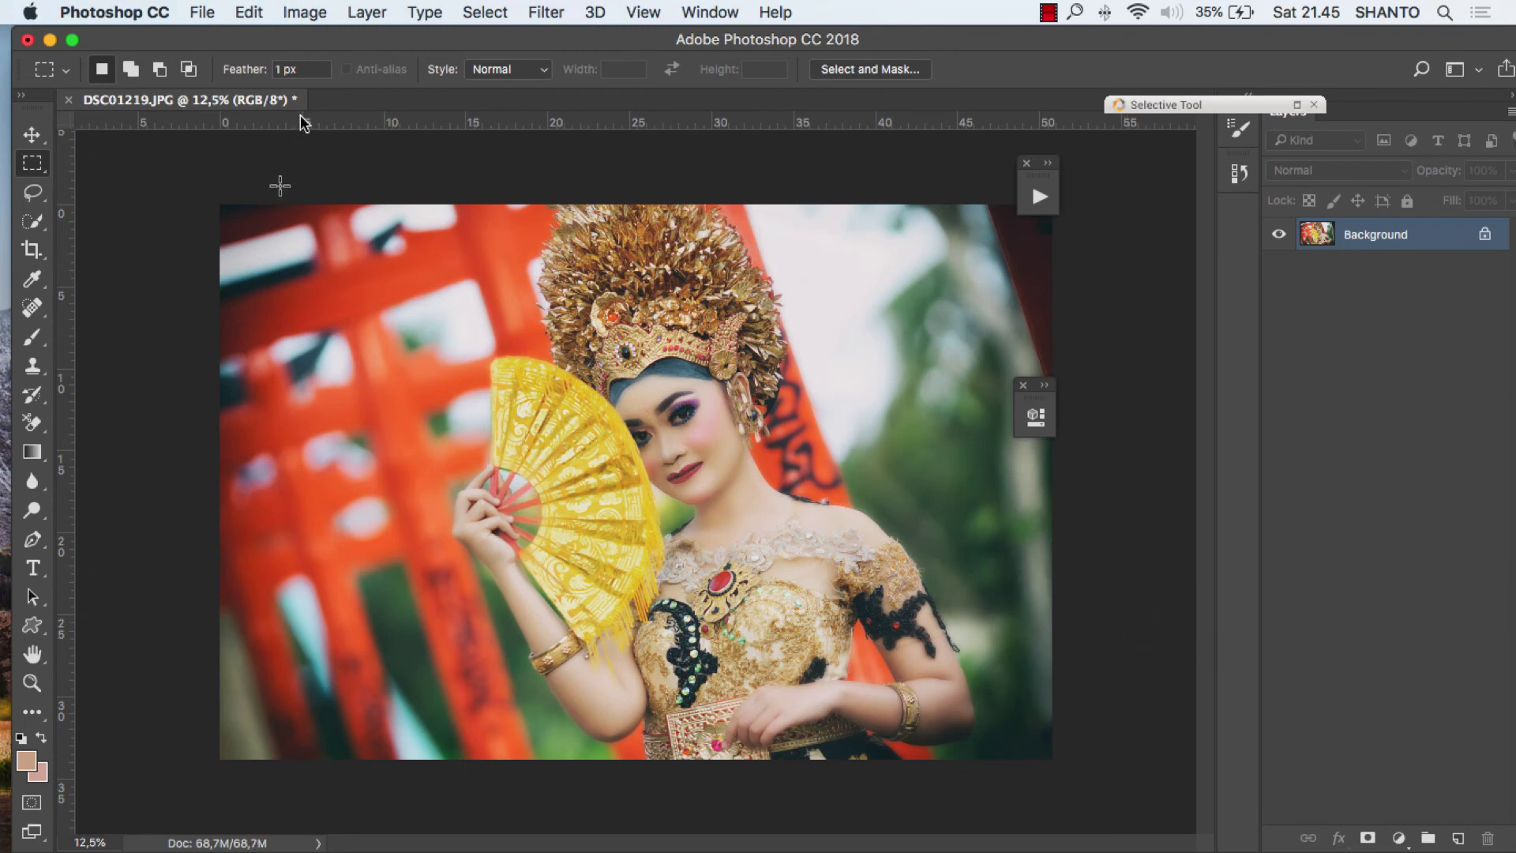
- Open the white photography logo PNG from the recently used files
left_click(203, 13)
mouse_move(324, 125)
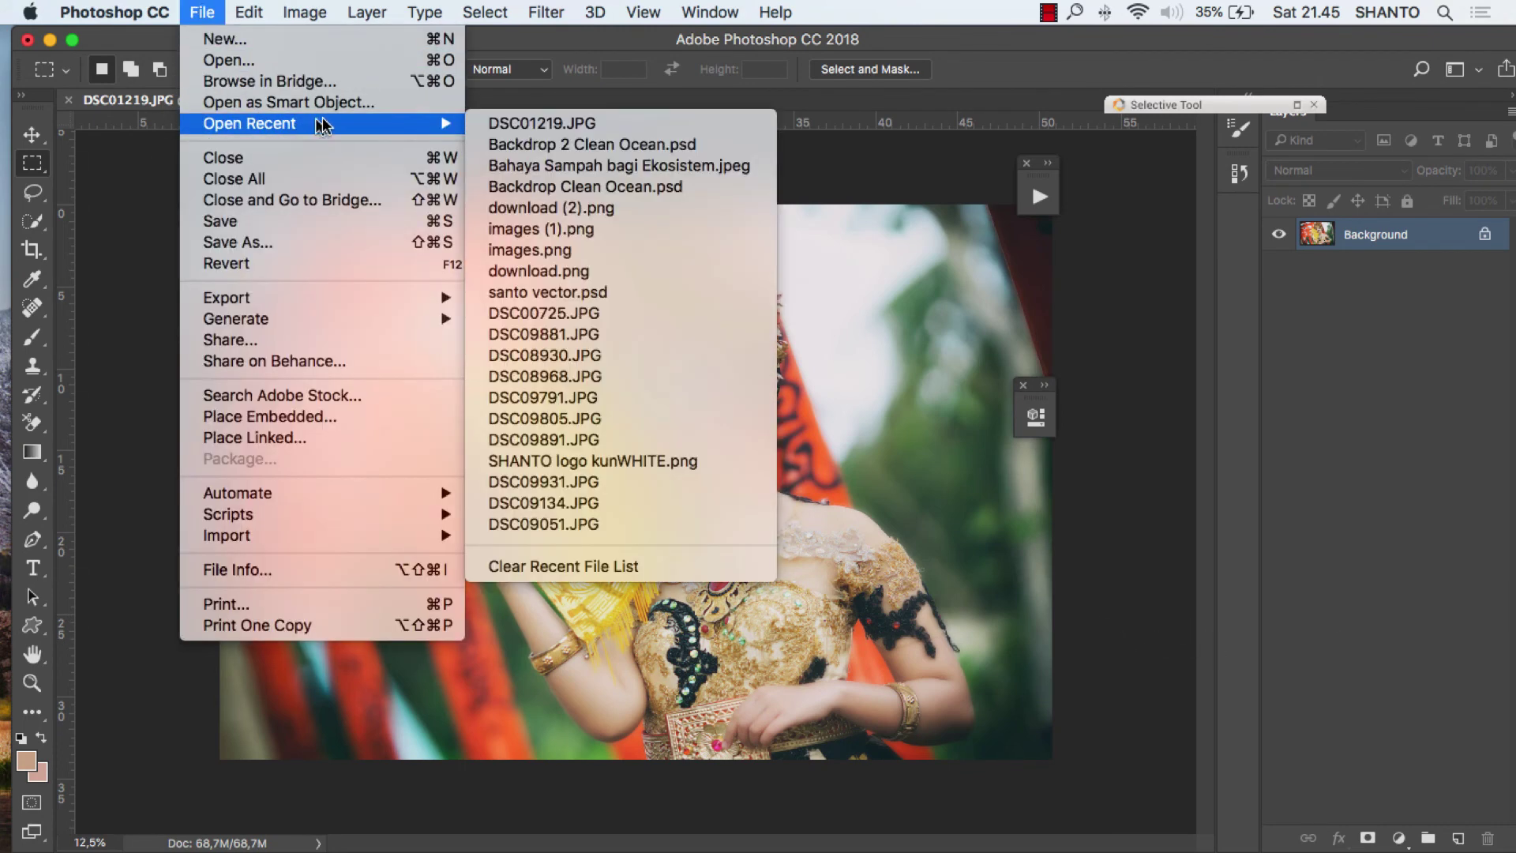
left_click(626, 466)
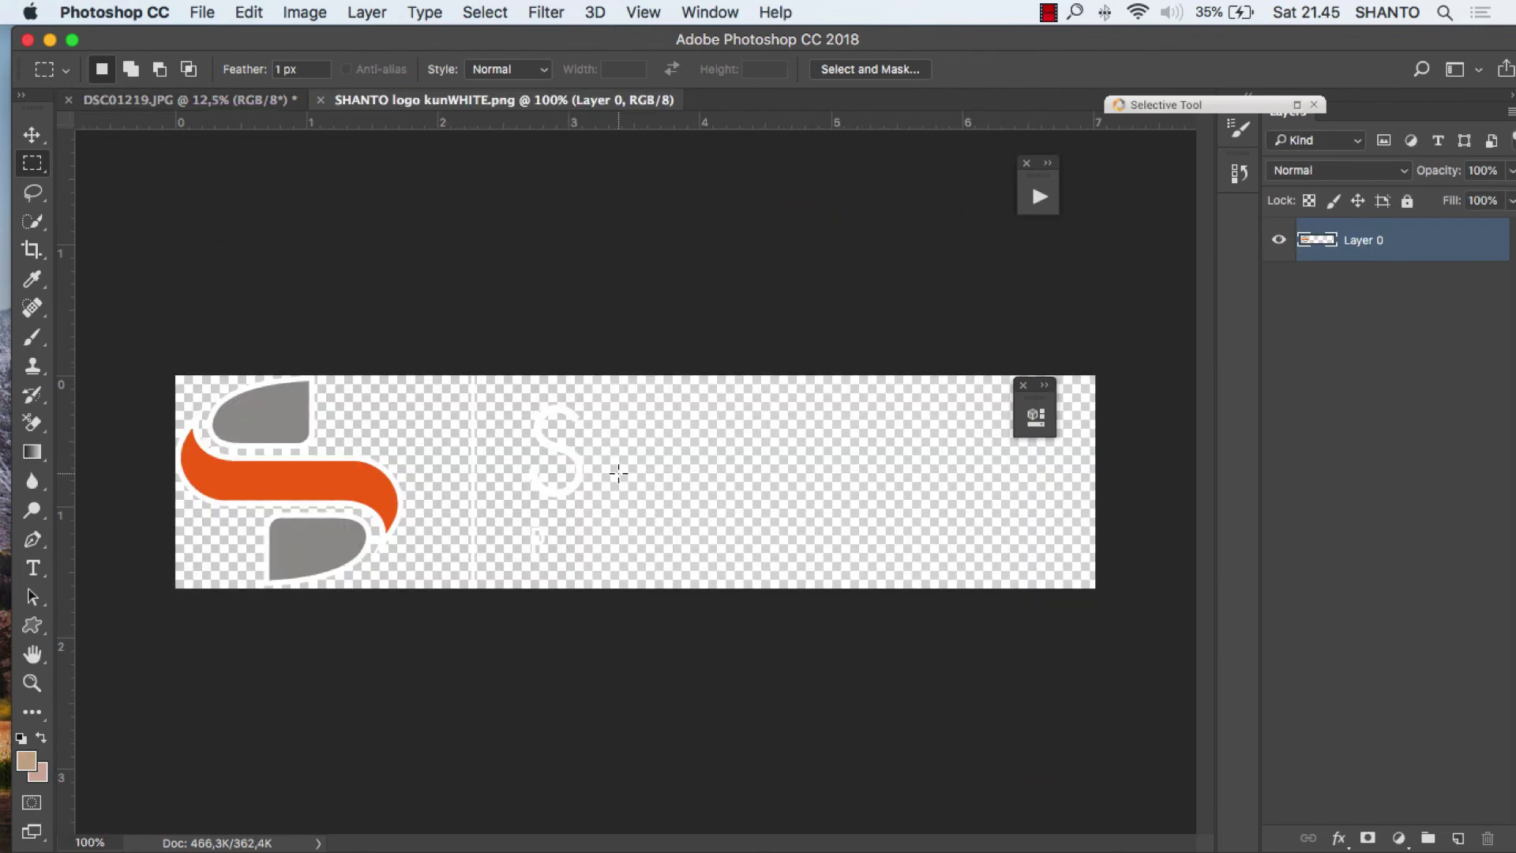
- Copy the logo onto the portrait, close the logo file, and place the logo over the red gate beside the raised forearm below the fan
left_click(30, 140)
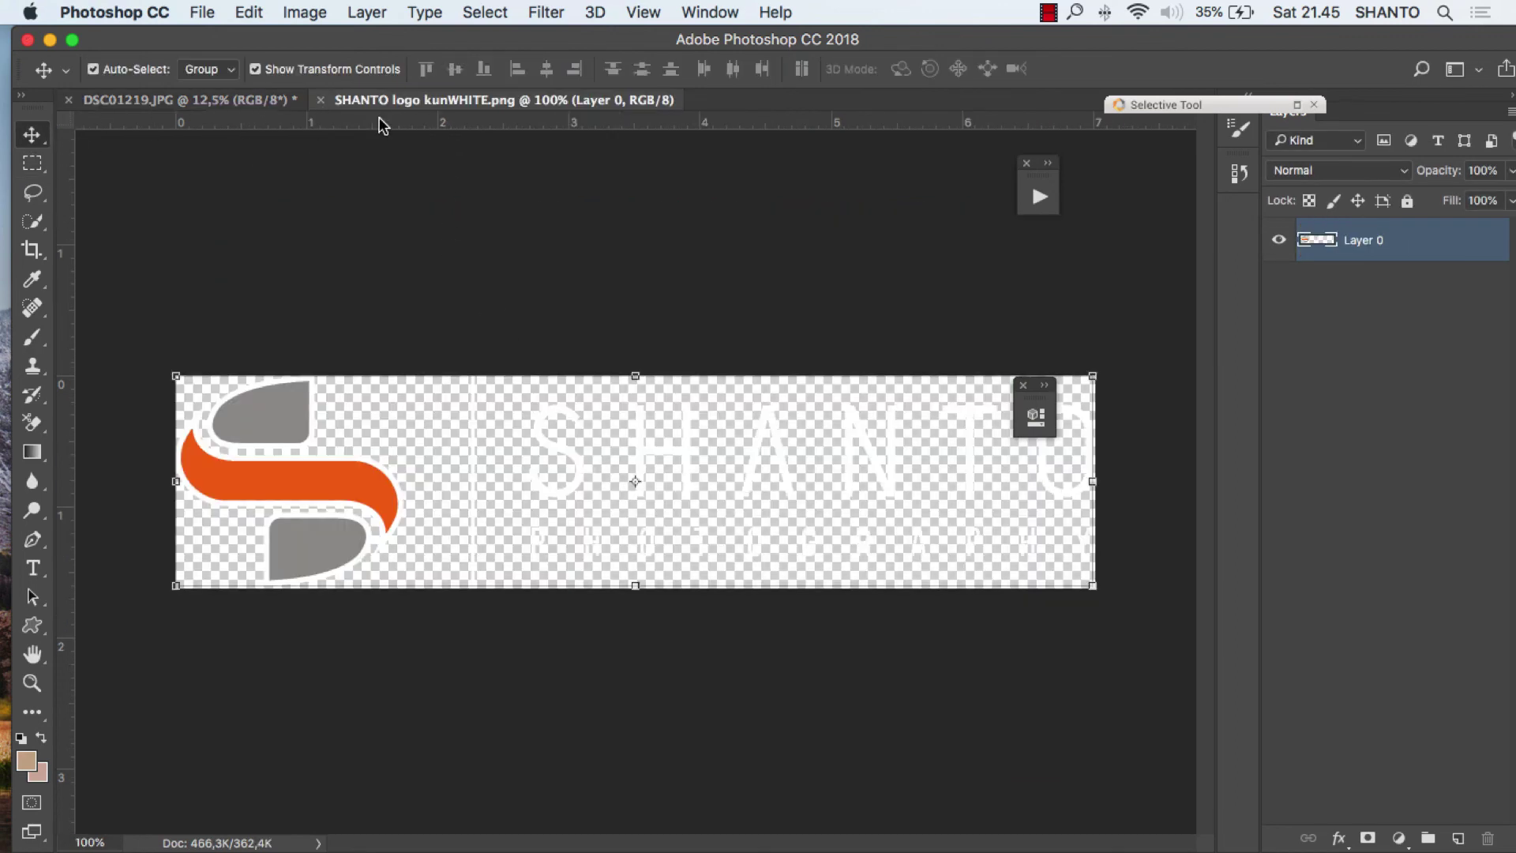
left_click_drag(387, 98, 514, 194)
left_click_drag(555, 286, 353, 347)
left_click(912, 496)
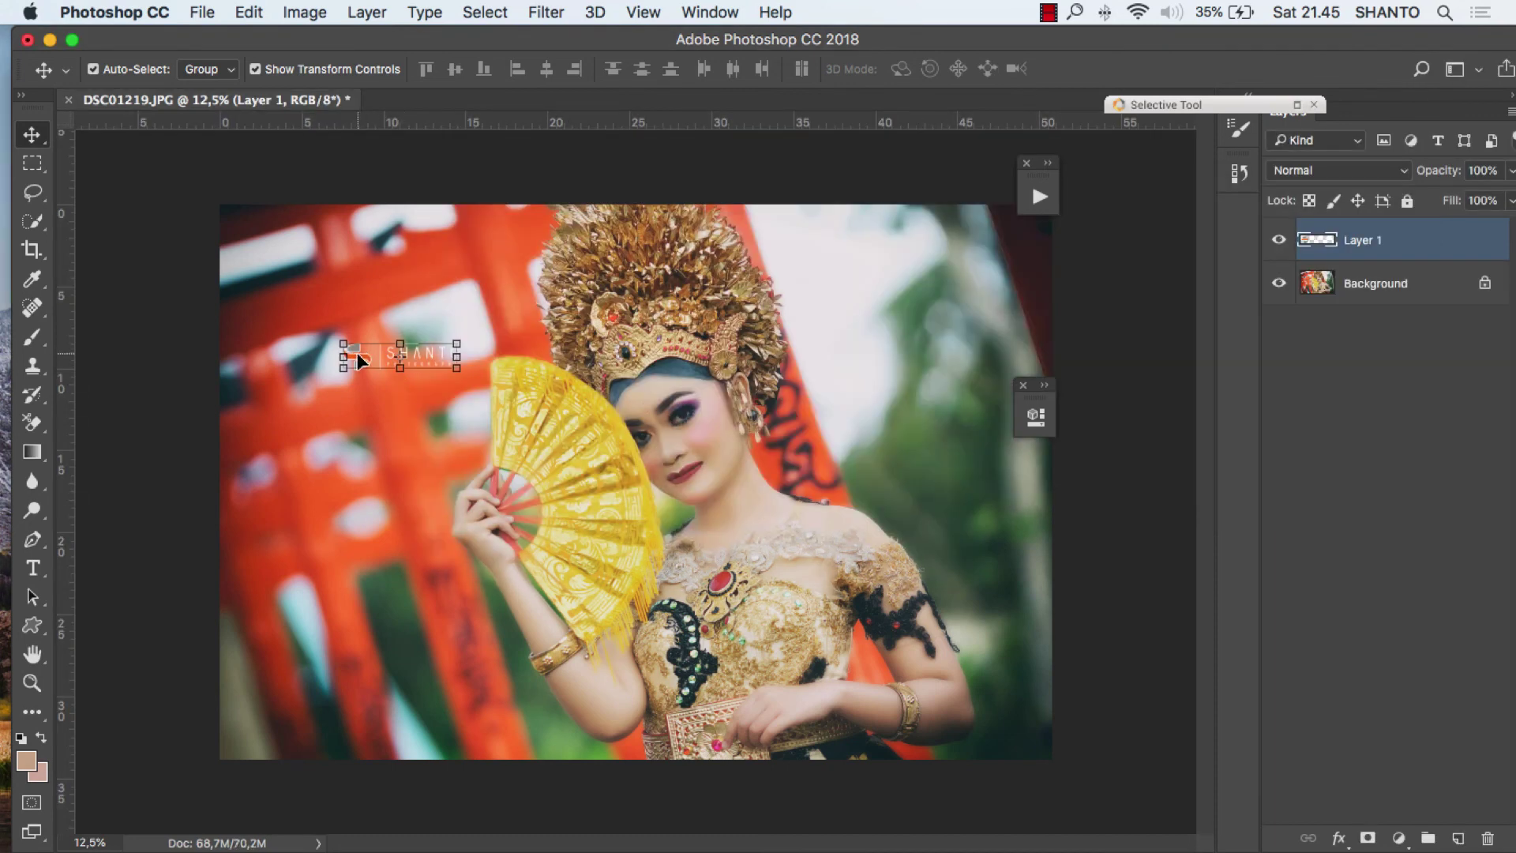
left_click_drag(361, 356, 328, 577)
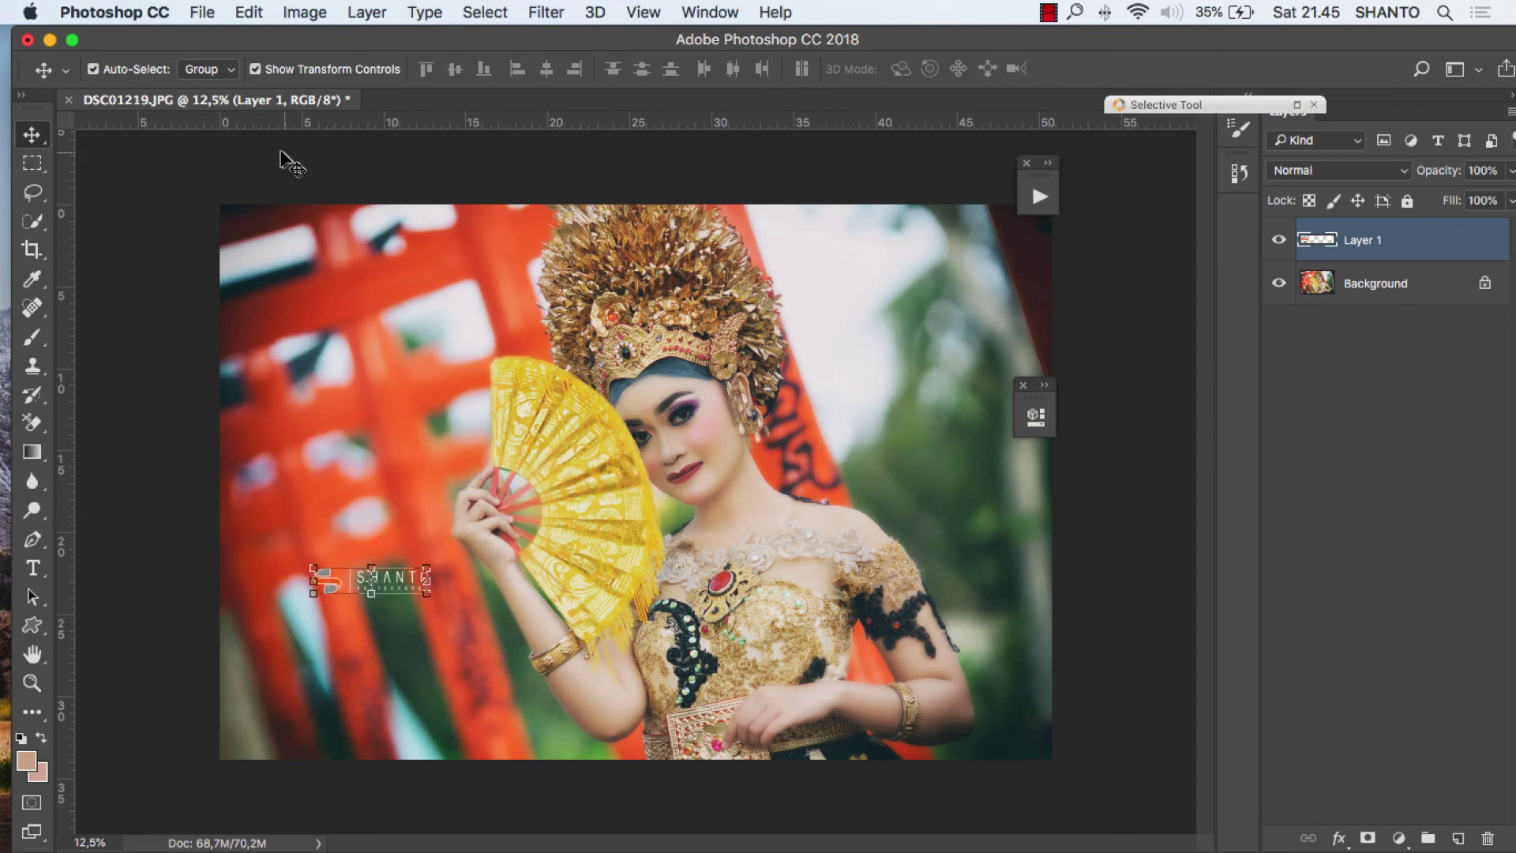
- Save a JPEG copy of the portrait to the Desktop as DSC01219 copy.jpg with quality 10 (Maximum) and Baseline ("Standard") format
left_click(201, 12)
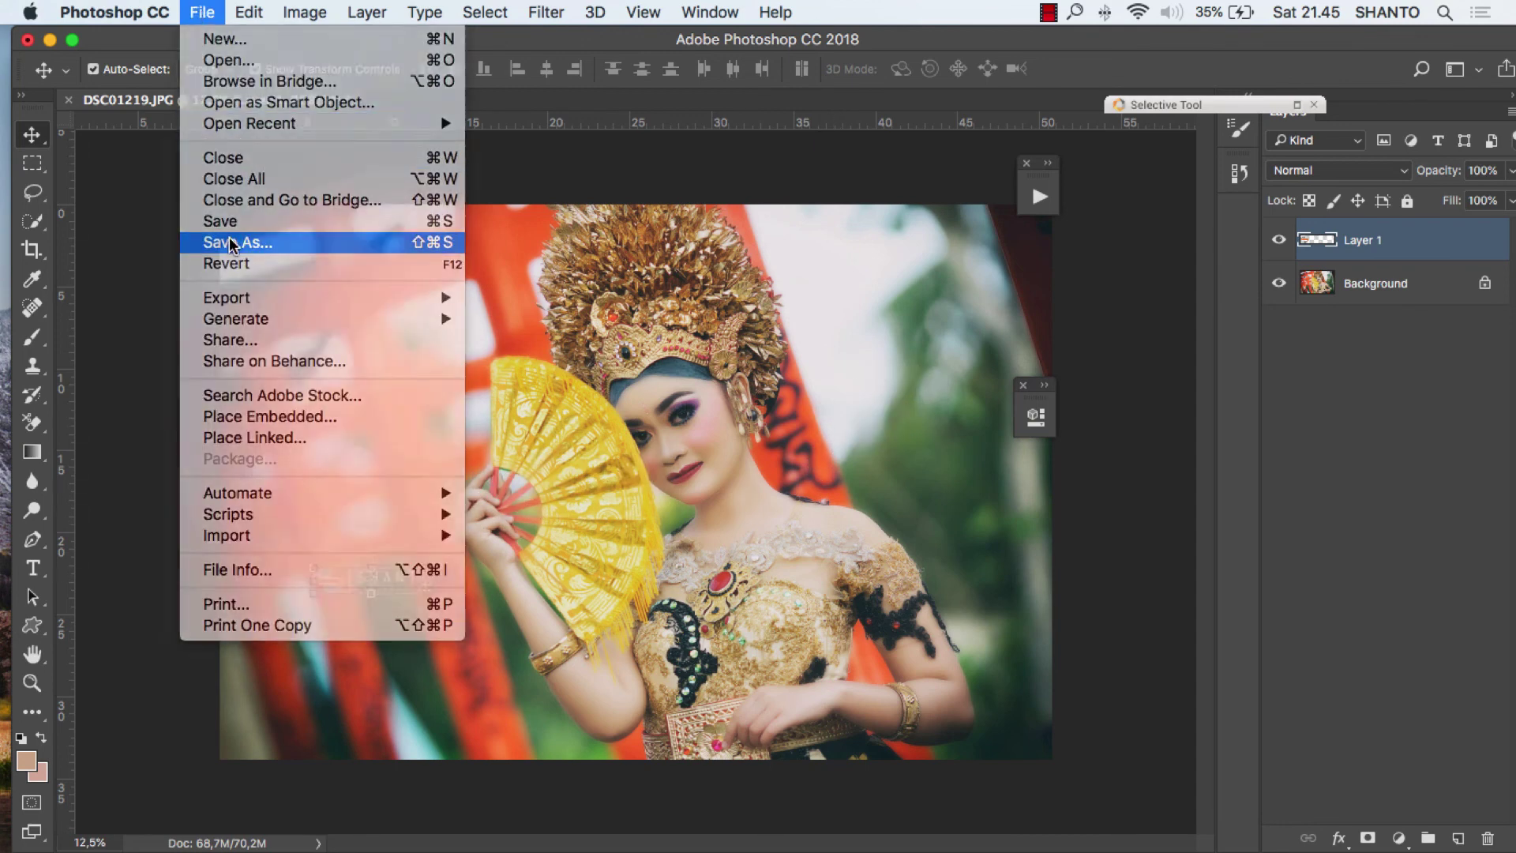
left_click(229, 242)
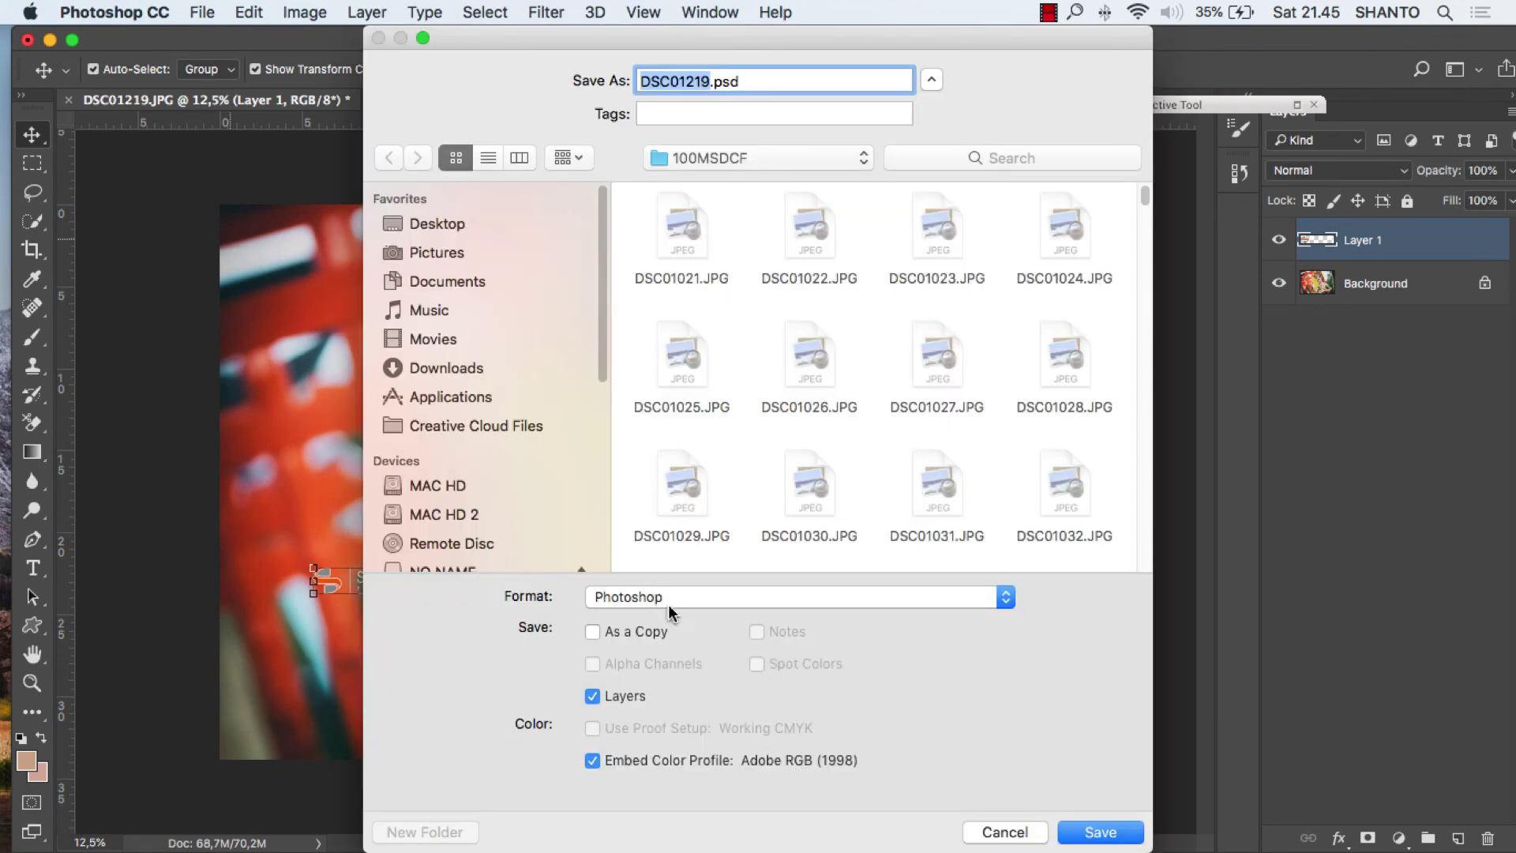
left_click(662, 597)
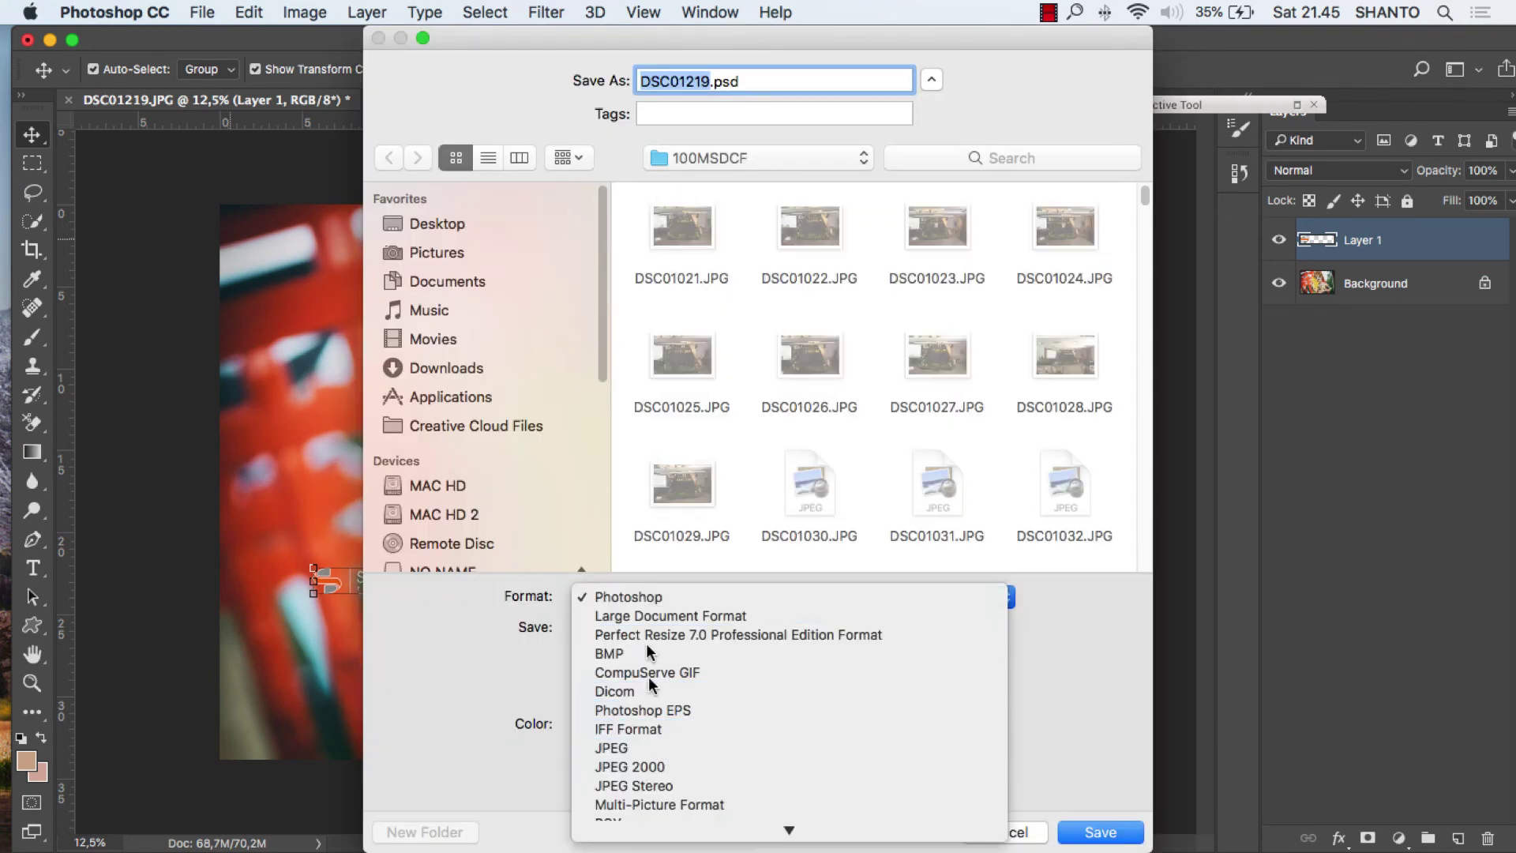
left_click(616, 748)
left_click(473, 224)
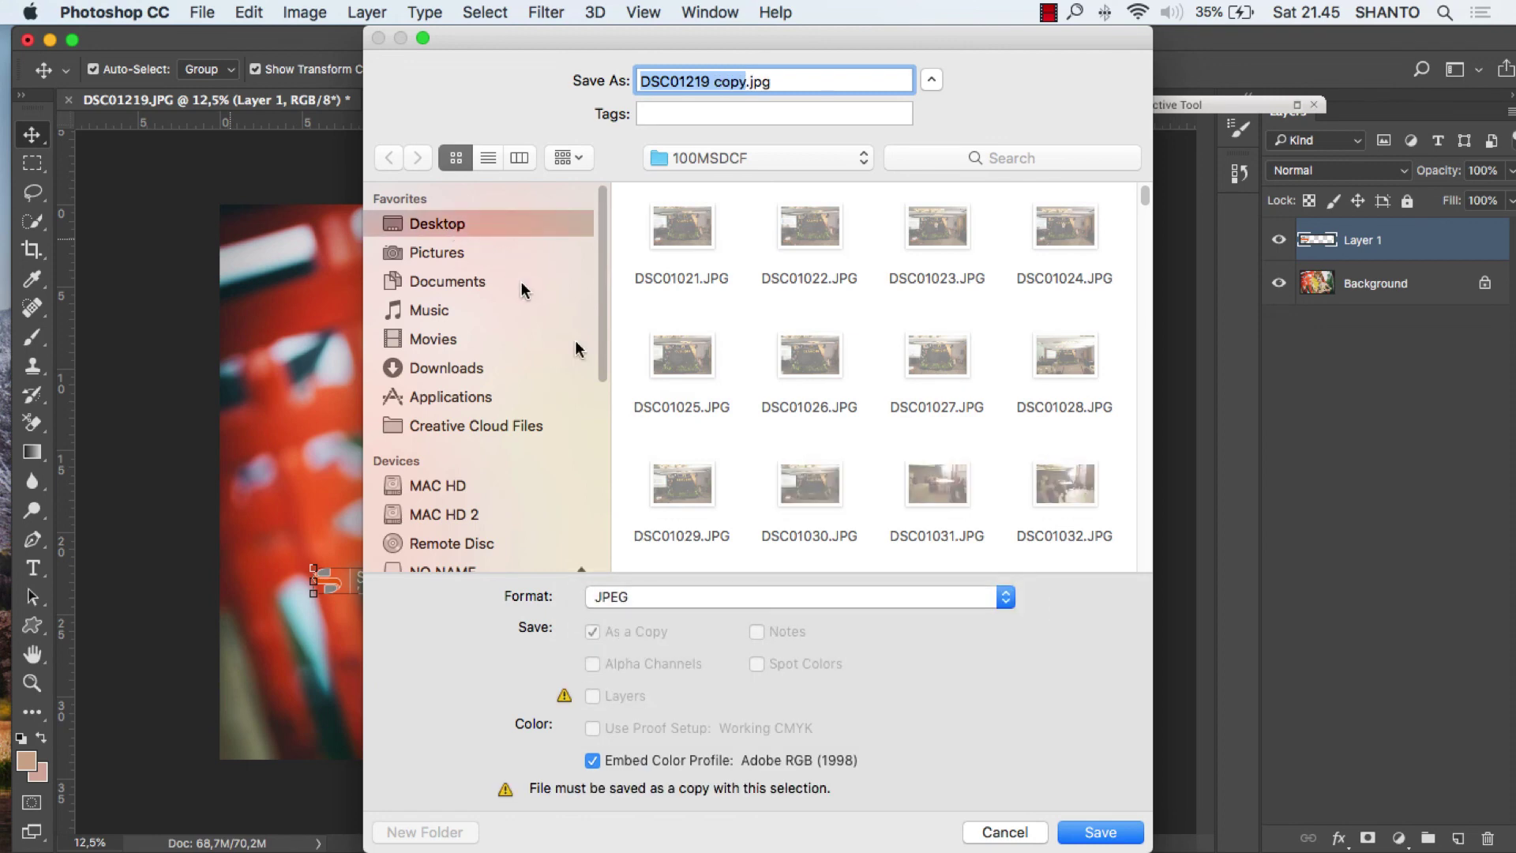
left_click(1099, 832)
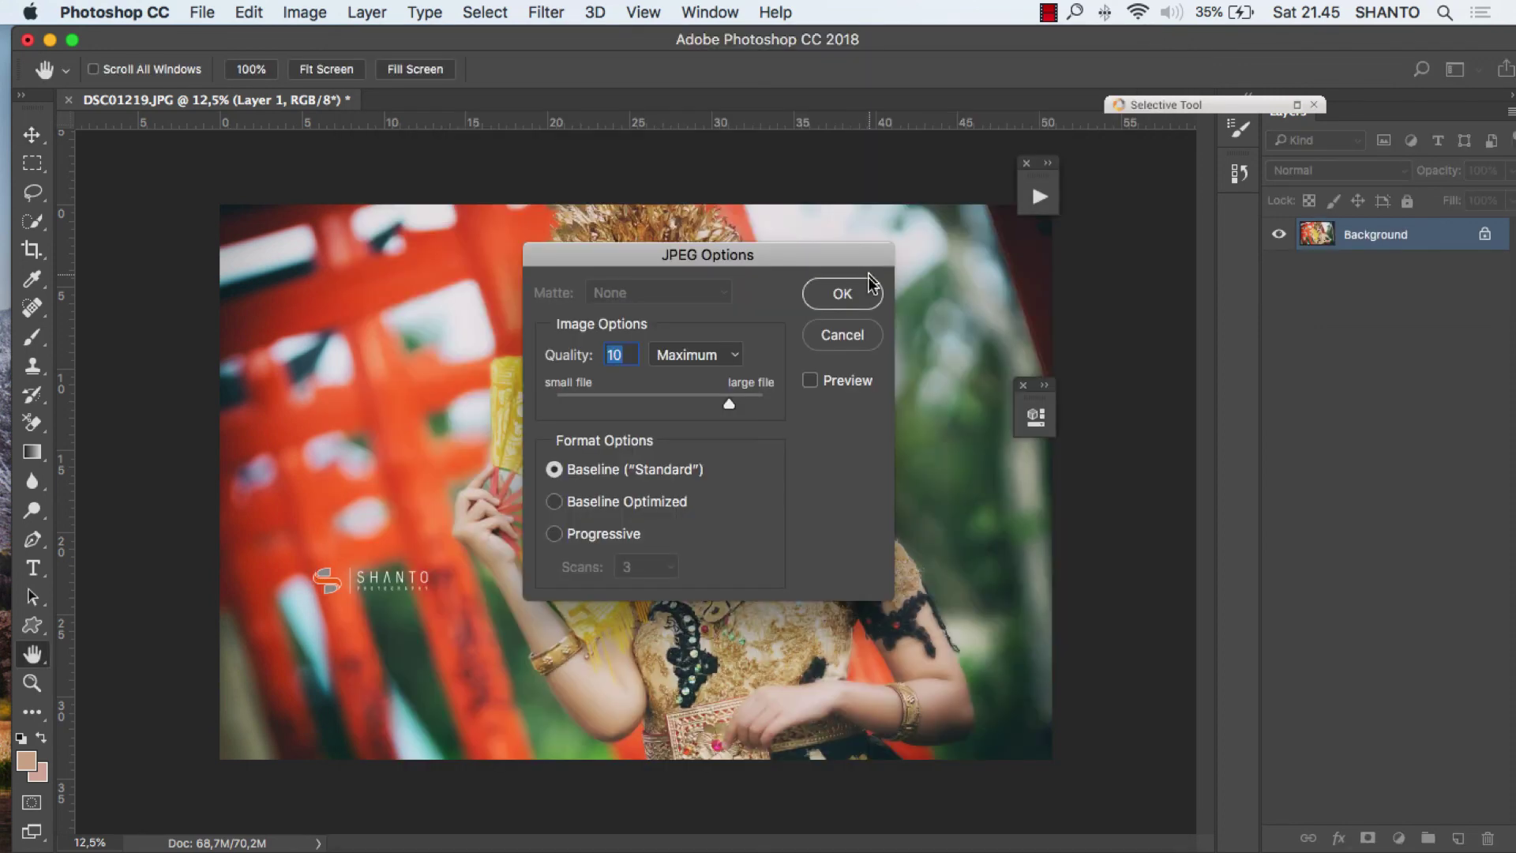
left_click(866, 293)
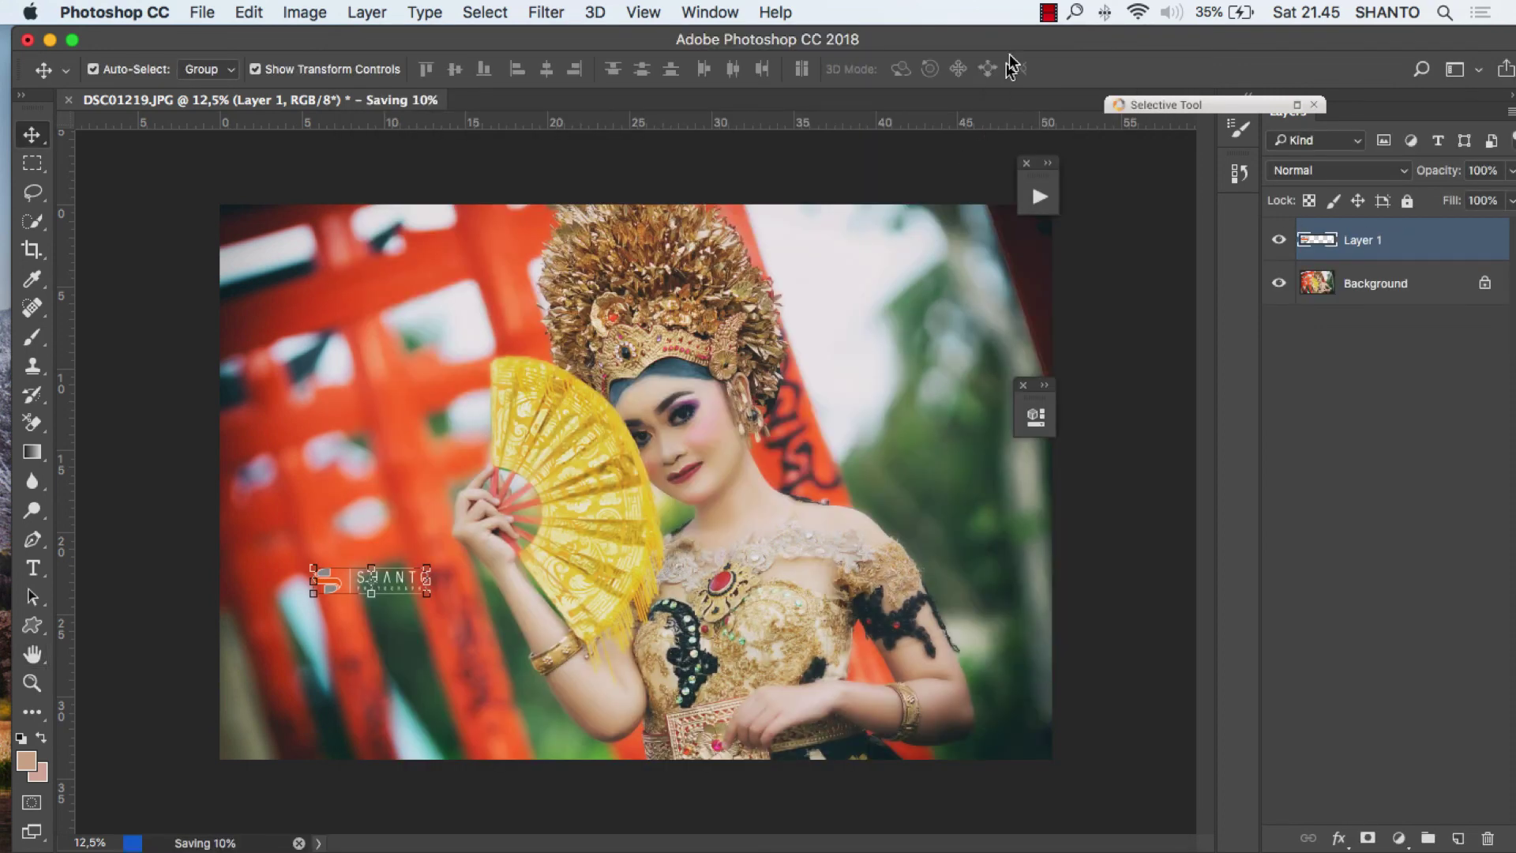
left_click(1047, 13)
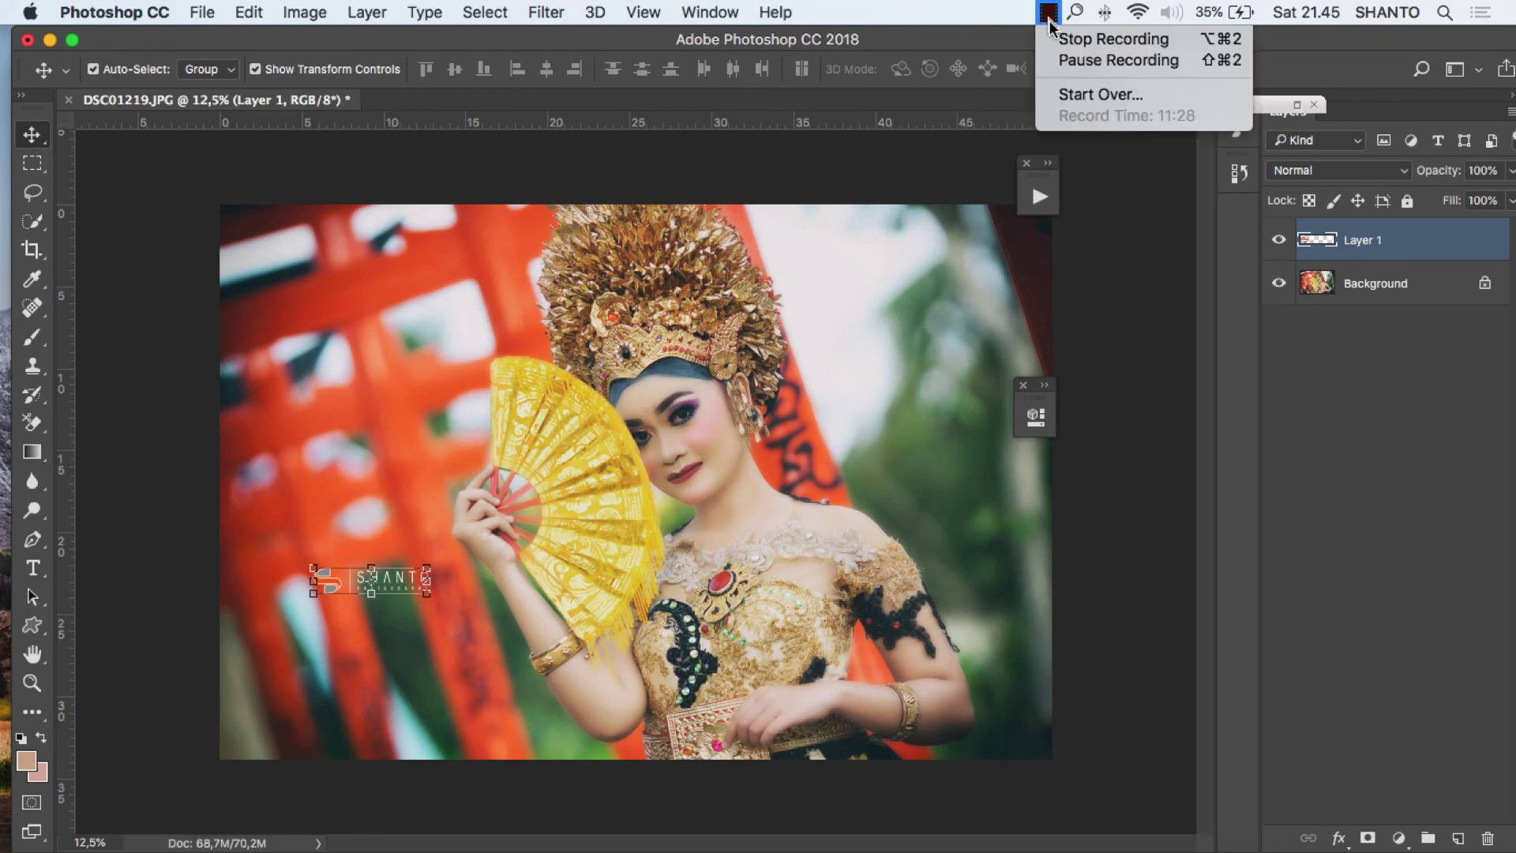
left_click(1060, 41)
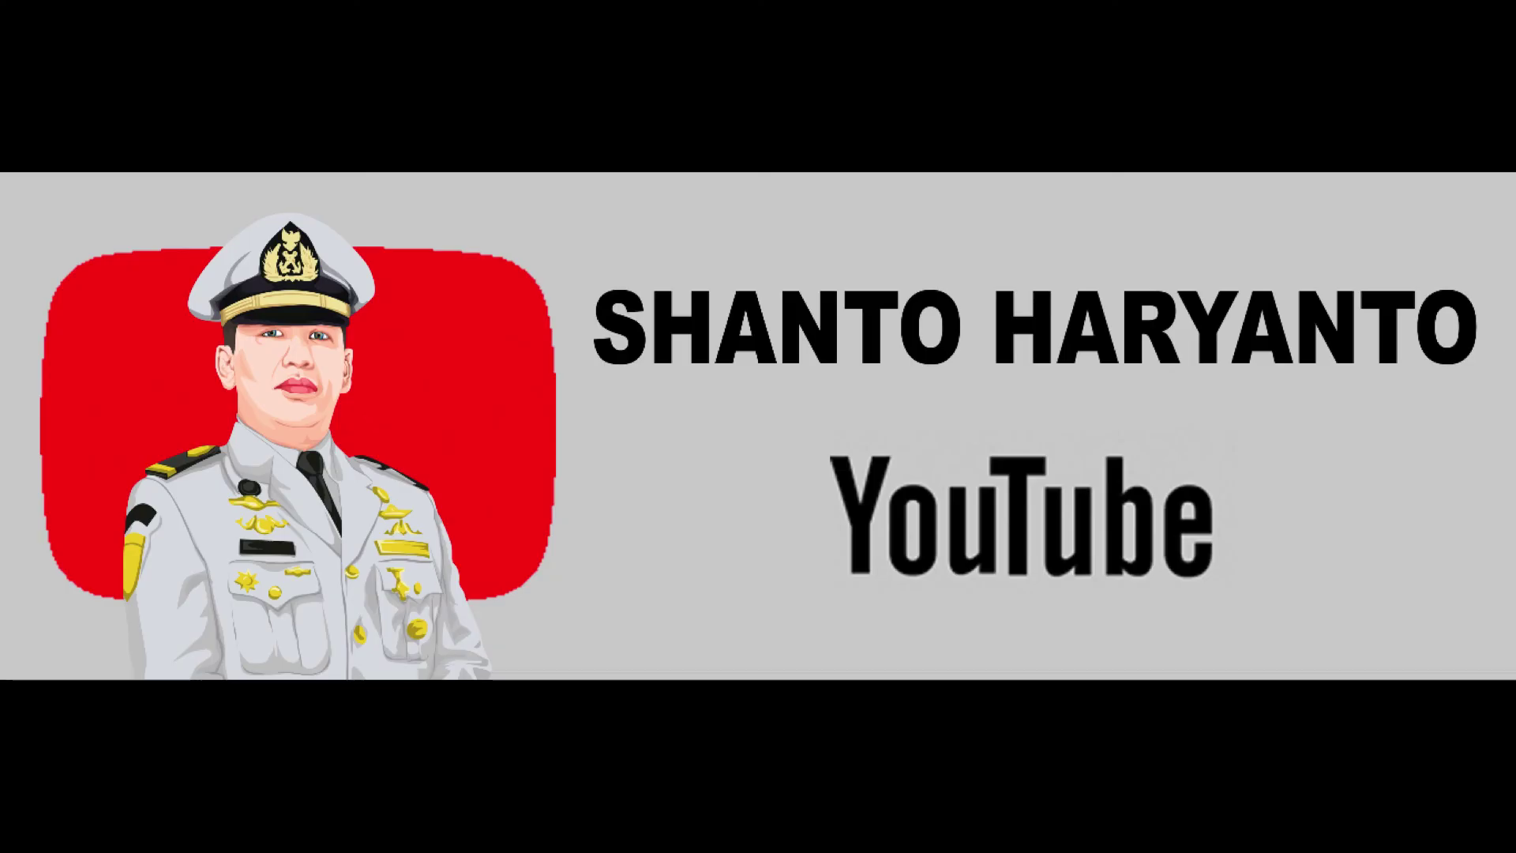